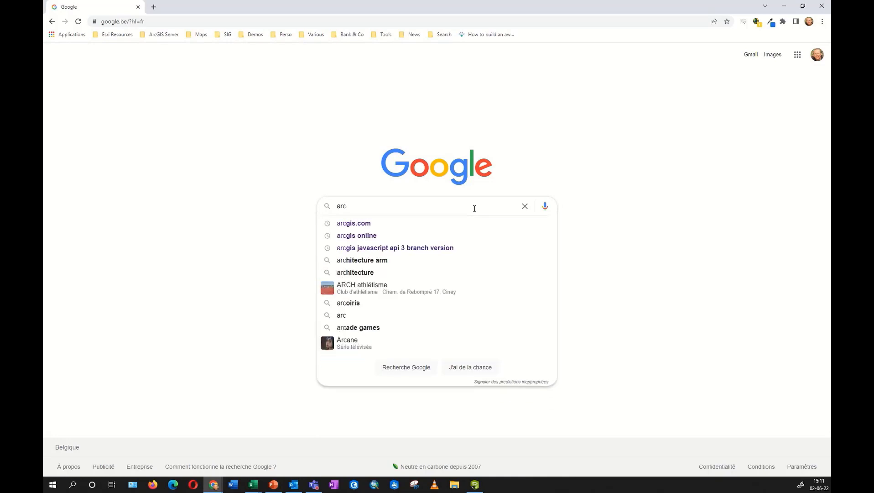
# Search Google for arcgis.com and go to the ArcGIS Online site.
pyautogui.press('Down')
pyautogui.press('Return')
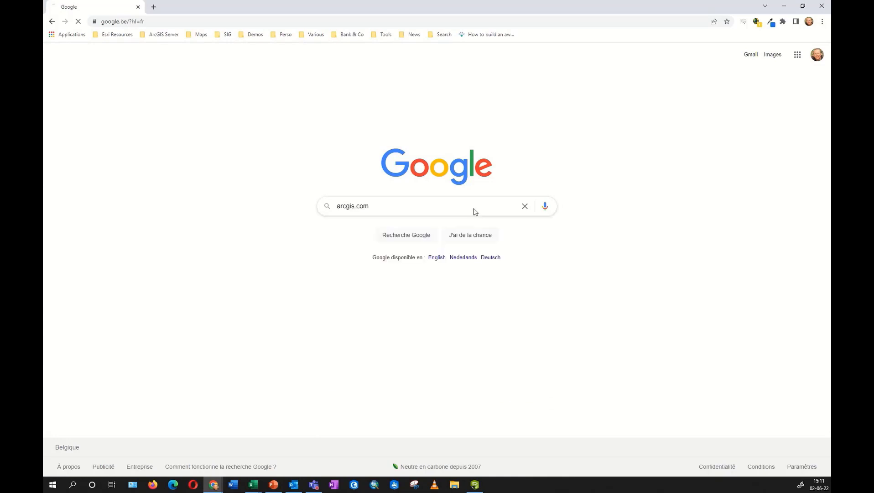
pyautogui.click(140, 133)
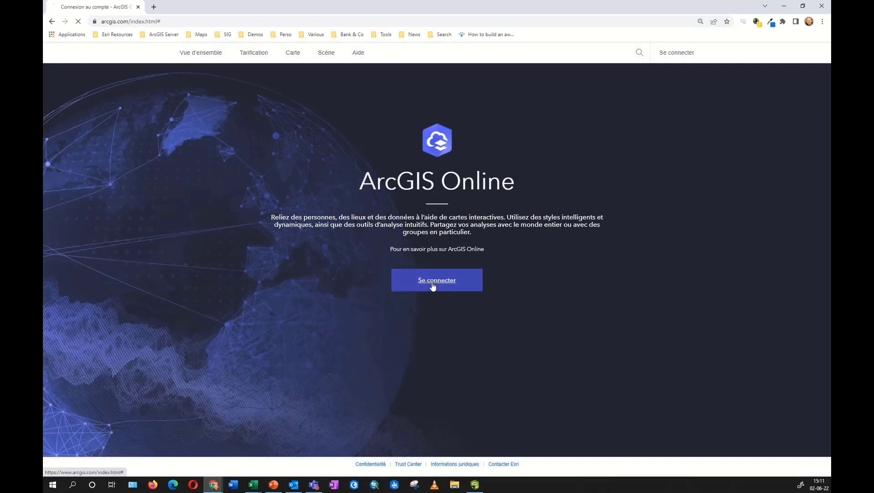
# Sign in to ArcGIS Online and launch Survey123 from the apps launcher.
pyautogui.click(432, 288)
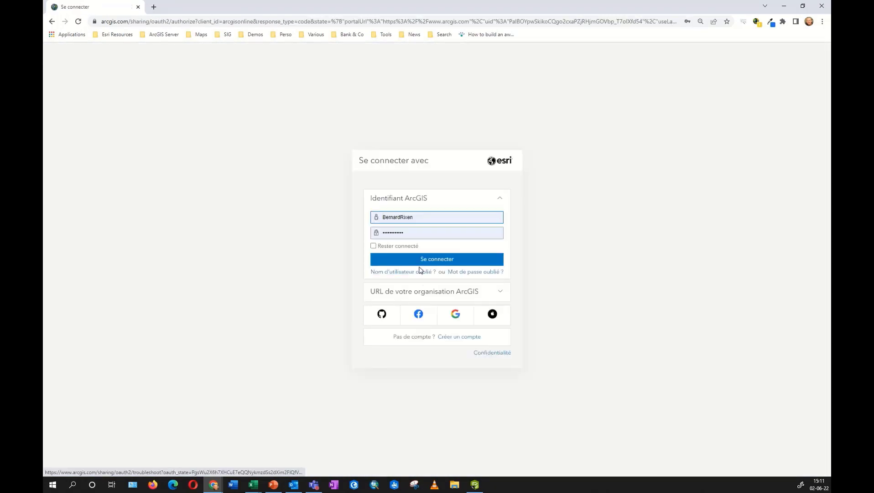
pyautogui.click(433, 259)
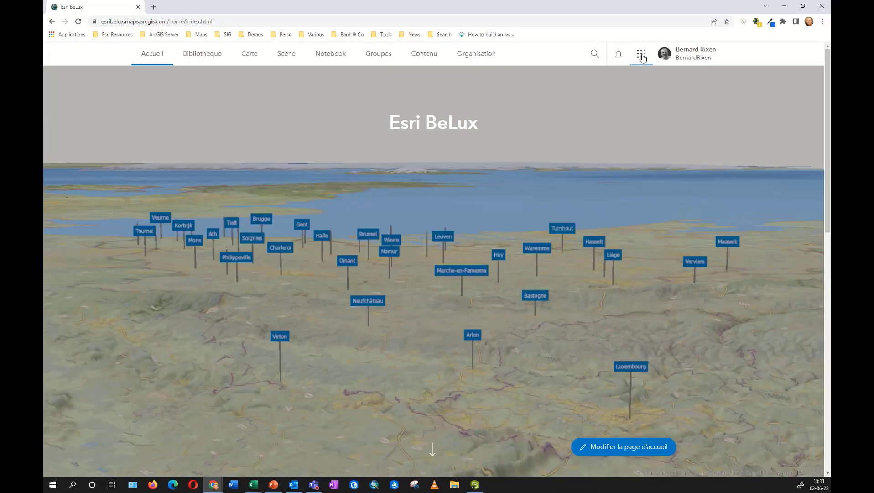
pyautogui.click(642, 54)
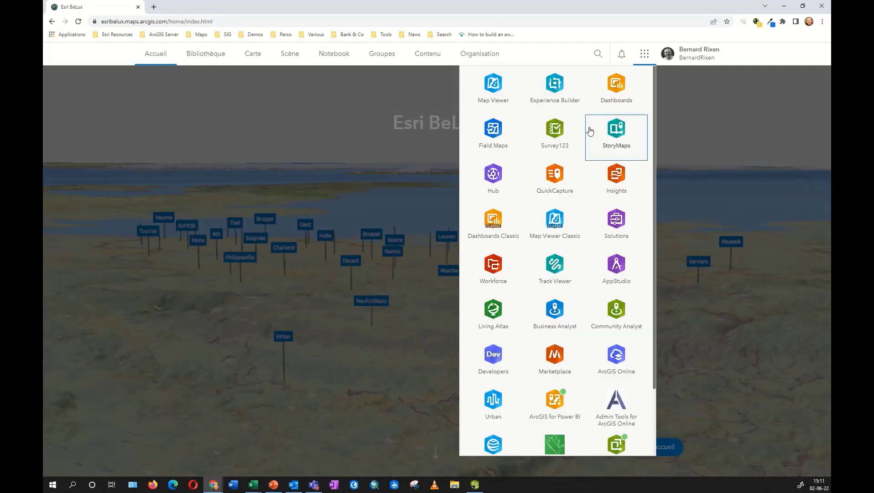
pyautogui.click(556, 128)
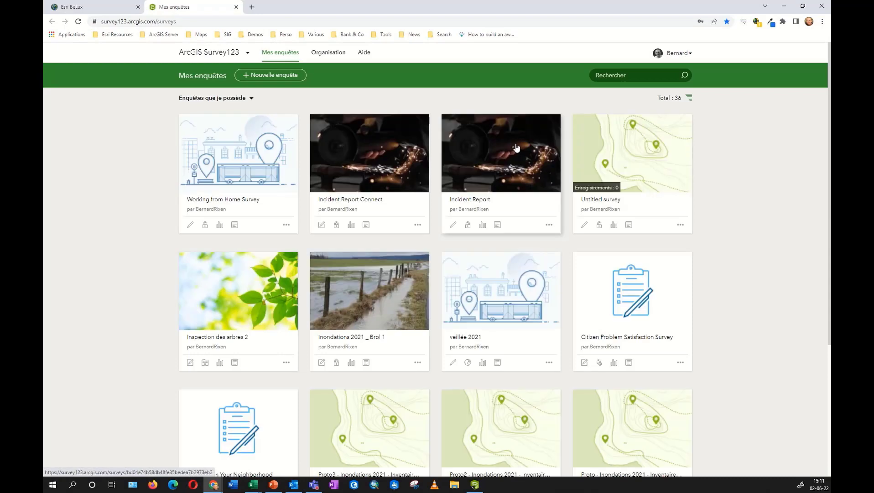
# Create a blank survey from Nouvelle enquête using Prise en main under Enquête vierge.
pyautogui.click(284, 77)
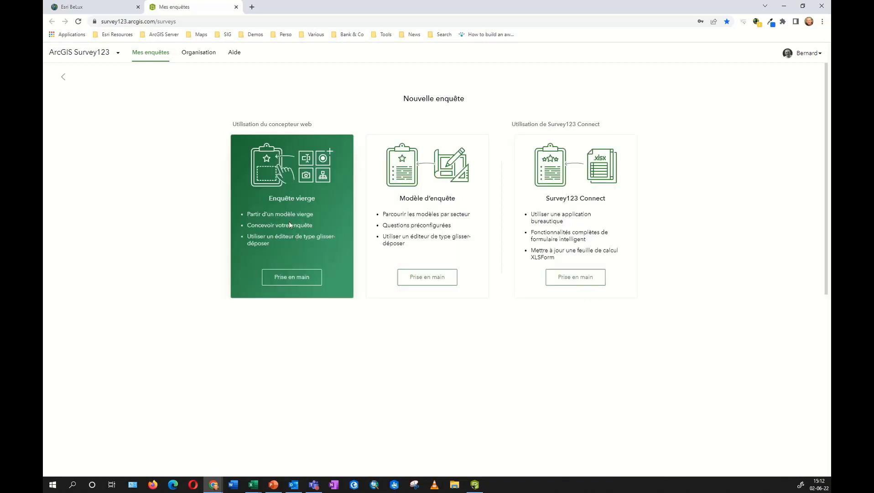
pyautogui.click(302, 278)
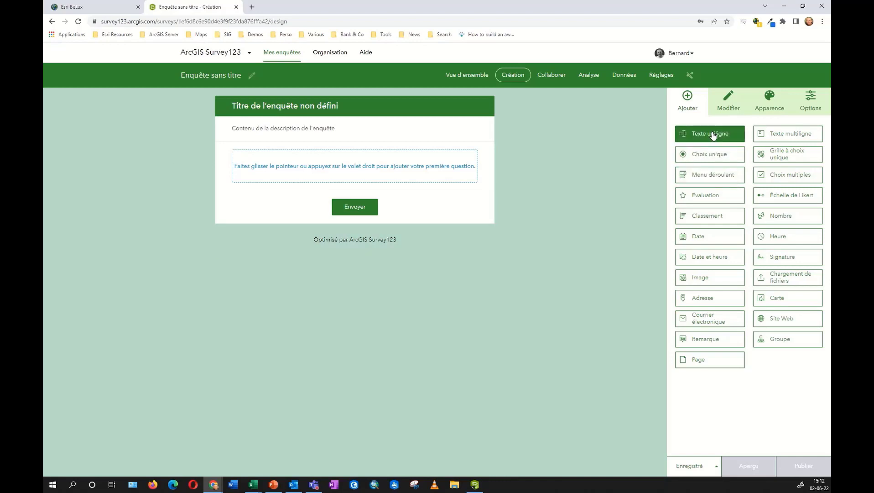
# Add a single-line text question followed by a multi-line text question.
pyautogui.moveTo(713, 136); pyautogui.dragTo(386, 156)
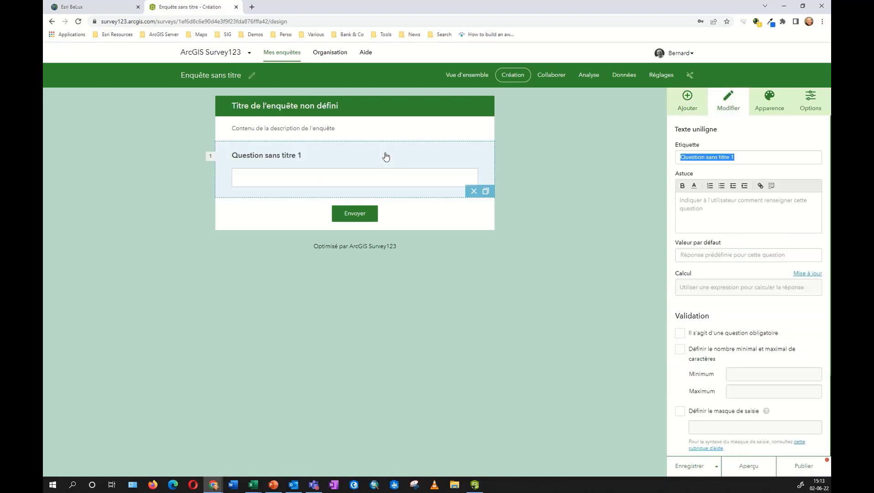
pyautogui.click(700, 107)
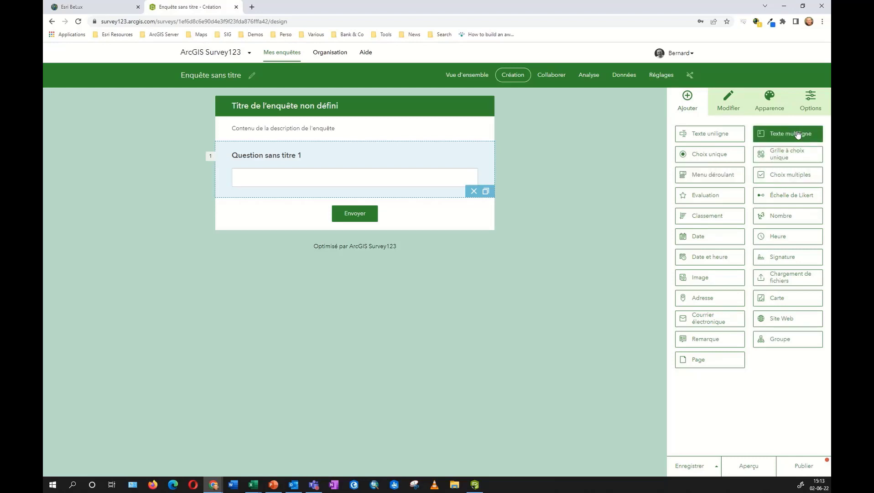
pyautogui.moveTo(796, 133); pyautogui.dragTo(411, 208)
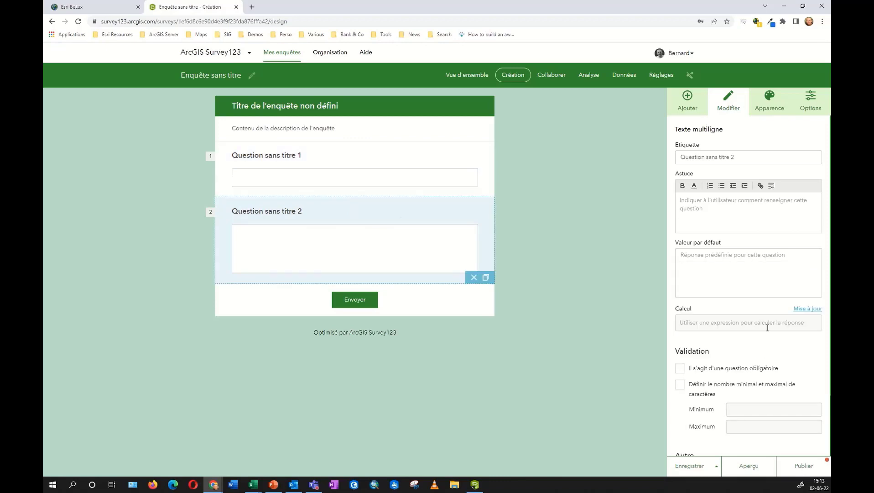
# Change the multi-line question's label to 'Ma question'.
pyautogui.click(758, 162)
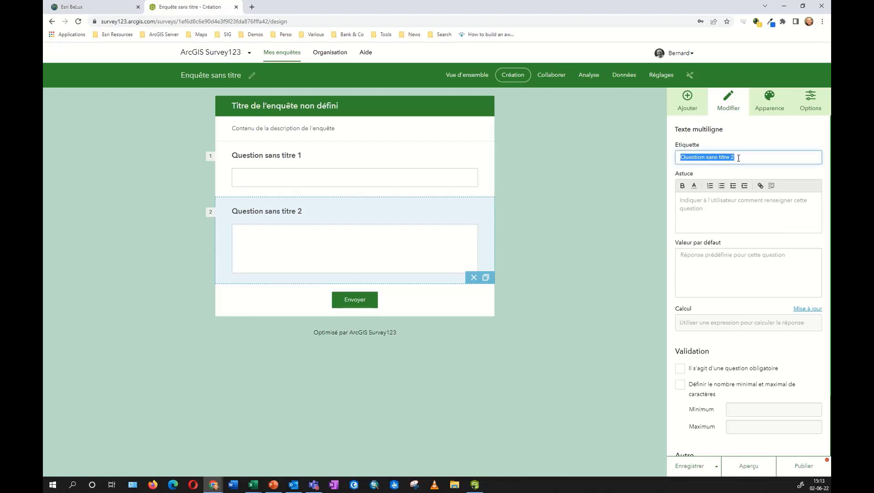
pyautogui.write('Ma ques')
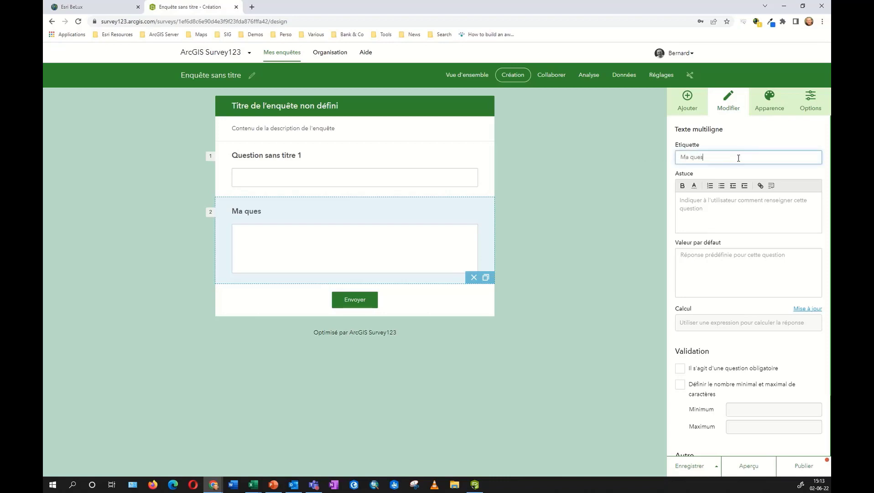
pyautogui.write('tion')
pyautogui.click(328, 163)
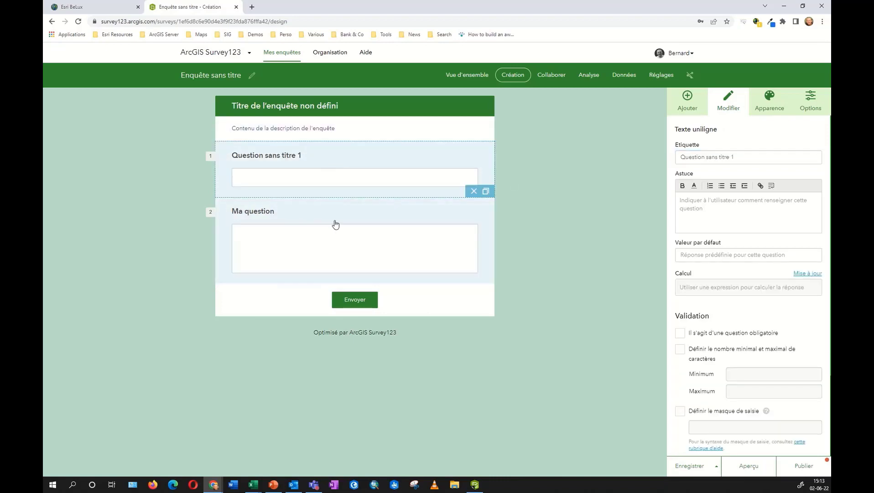
pyautogui.click(687, 102)
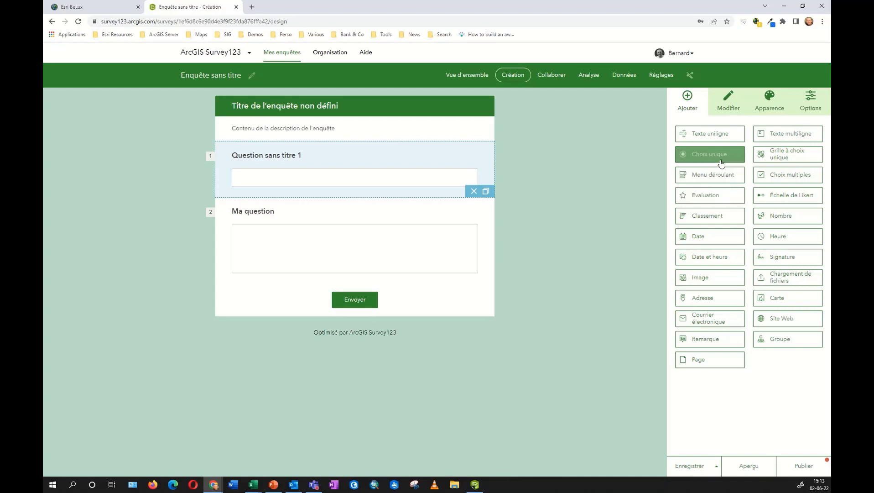
# Insert a single-choice question as question 2 and rename its choices to A, B and C.
pyautogui.moveTo(717, 156); pyautogui.dragTo(412, 210)
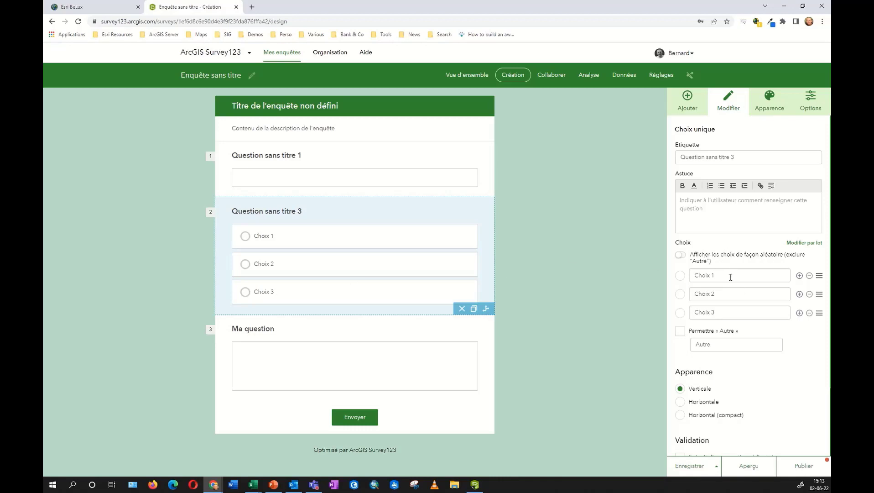
pyautogui.moveTo(733, 275); pyautogui.dragTo(680, 294)
pyautogui.write('A')
pyautogui.write('B')
pyautogui.moveTo(749, 311); pyautogui.dragTo(679, 312)
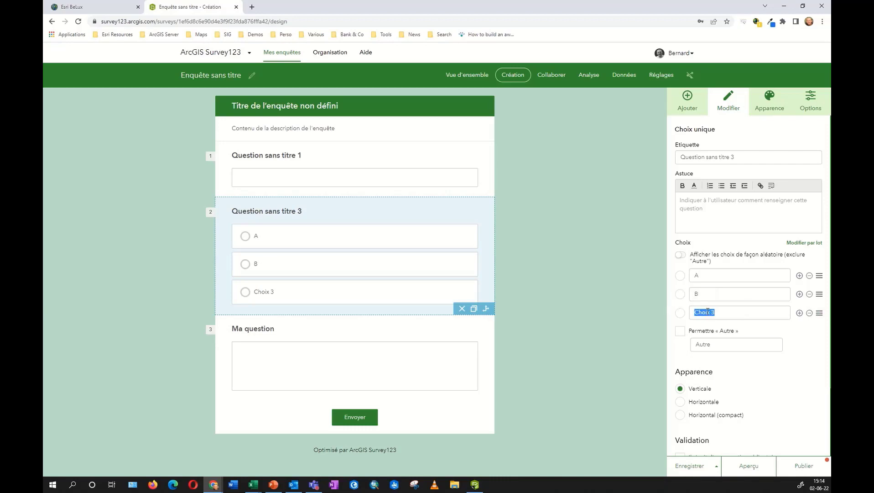
pyautogui.write('C')
pyautogui.click(693, 100)
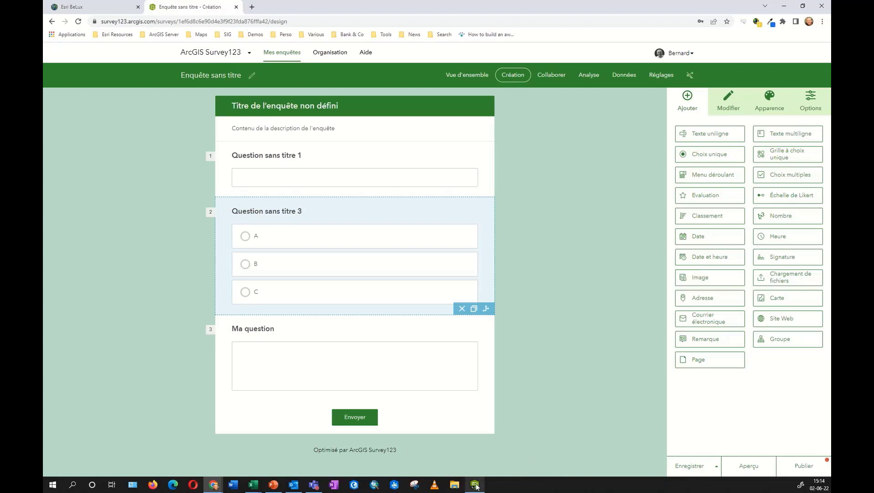
# Launch Survey123 Connect from the Start menu, maximize it, and start a new survey.
pyautogui.click(52, 484)
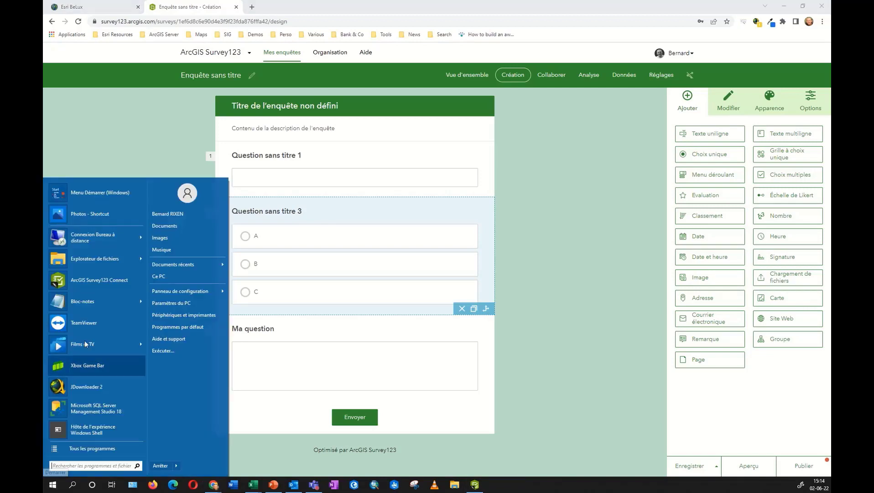
pyautogui.click(107, 284)
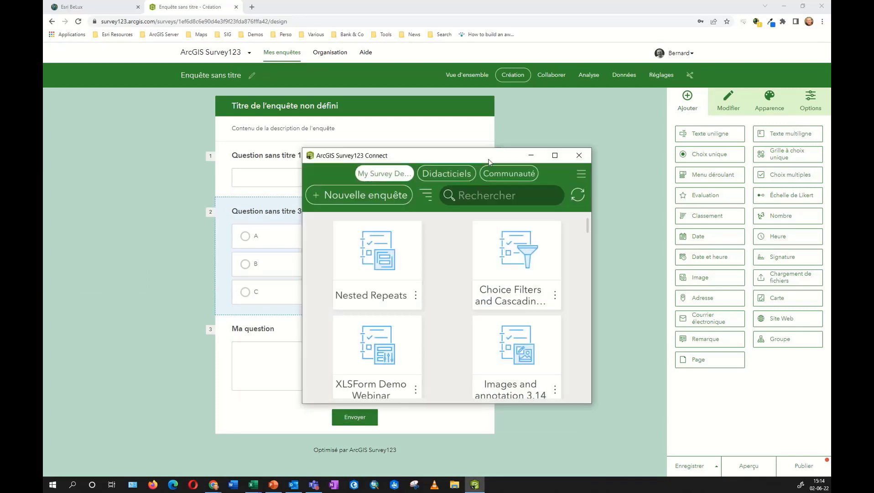
pyautogui.doubleClick(487, 161)
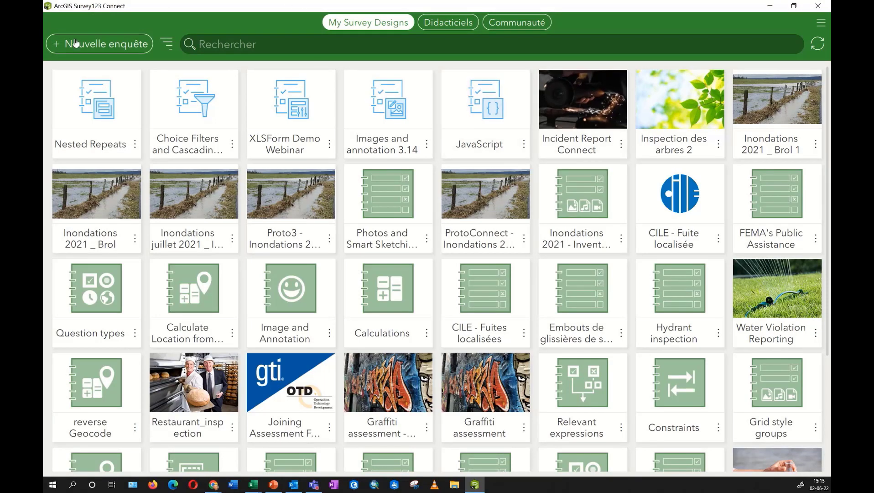
pyautogui.click(111, 44)
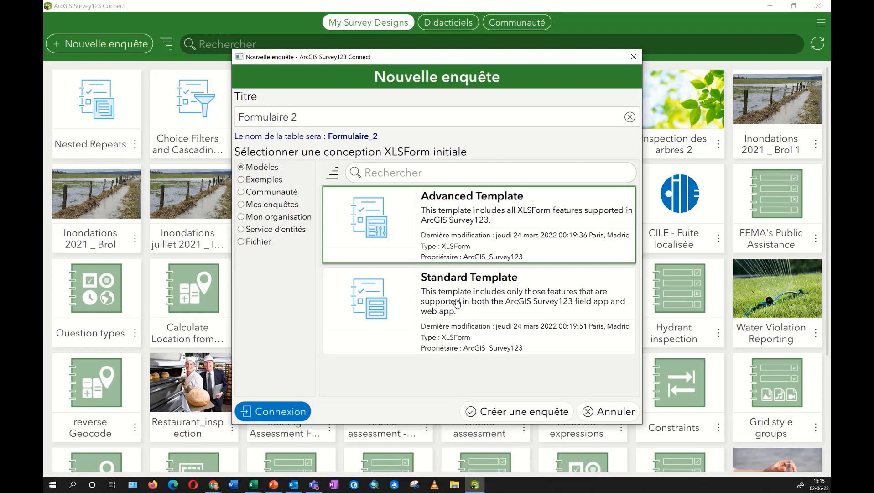
# Browse the Exemples sample surveys filtered by 'calcu'.
pyautogui.click(264, 181)
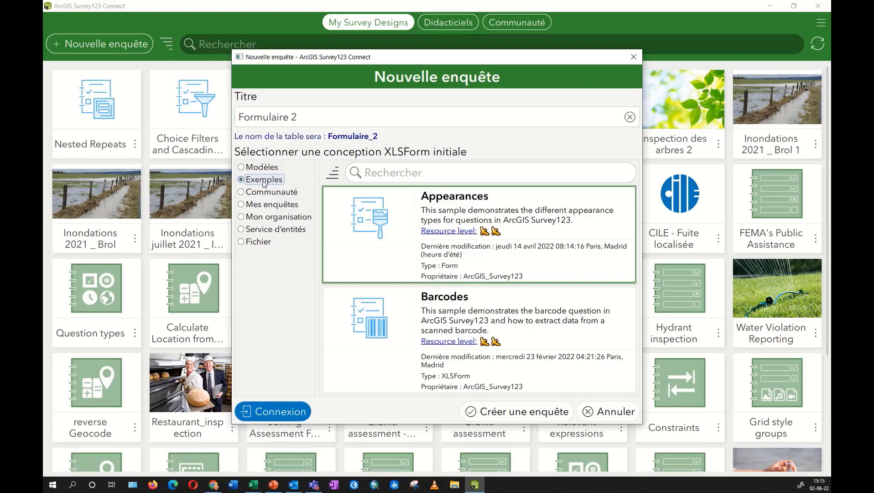
pyautogui.click(407, 177)
pyautogui.write('c')
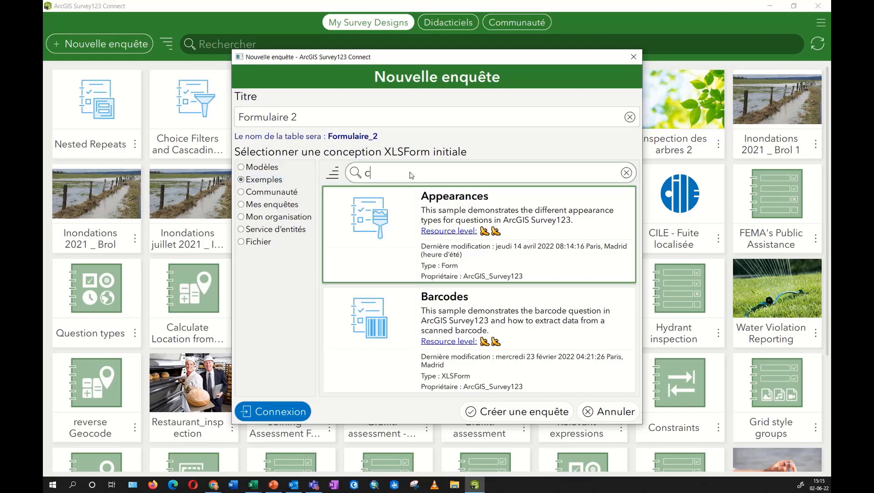
pyautogui.write('alcu')
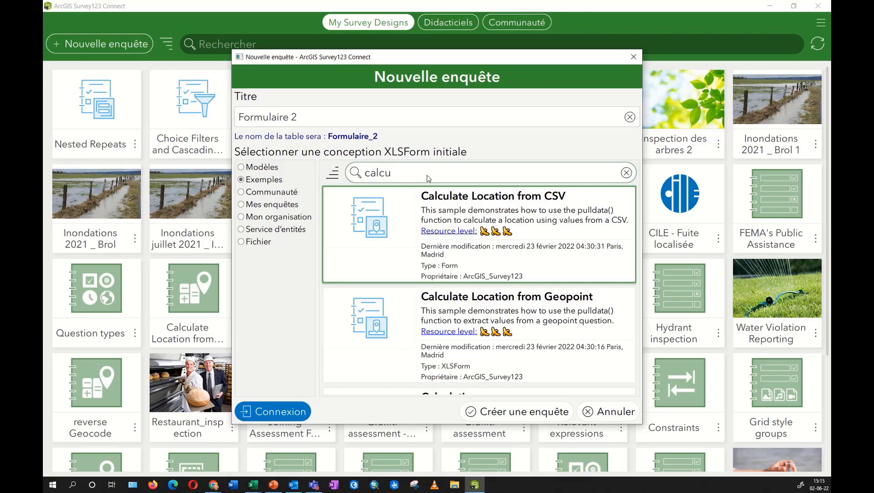
pyautogui.scroll(-2, 474, 218)
pyautogui.scroll(-2, 475, 255)
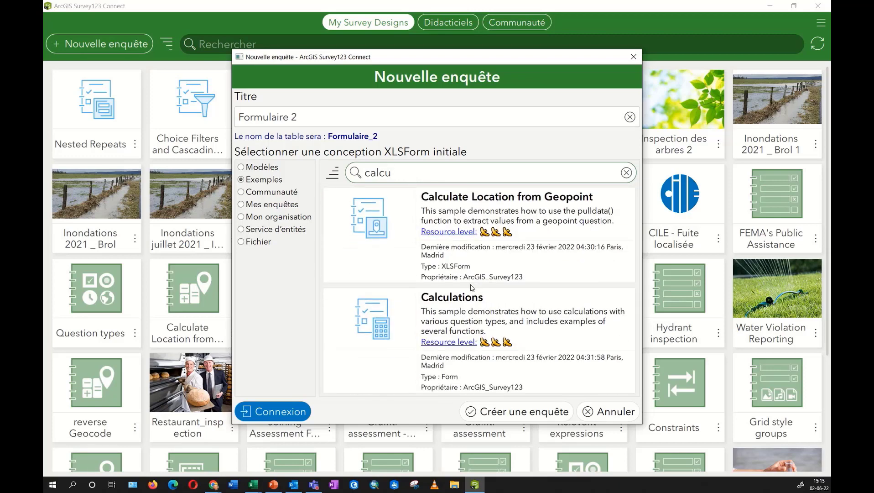
pyautogui.scroll(1, 472, 287)
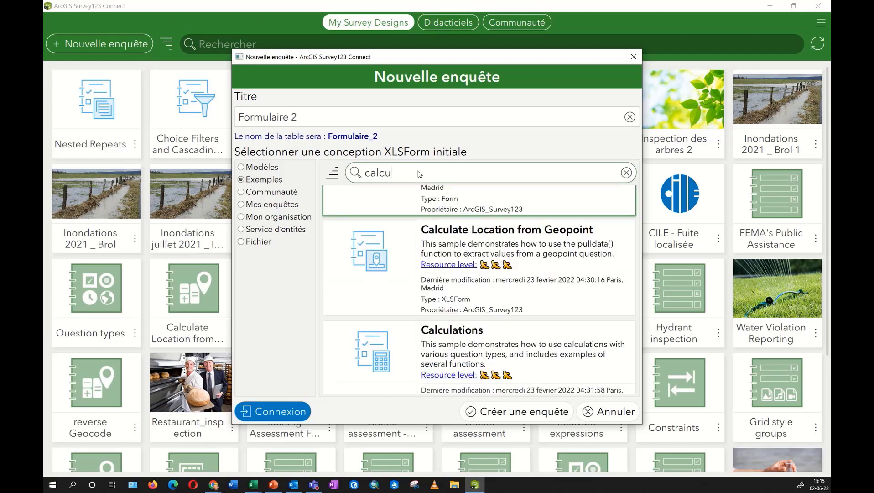
# Change the sample search to 'repeat' and scroll through the results.
pyautogui.press('BackSpace')
pyautogui.press('BackSpace')
pyautogui.press('BackSpace')
pyautogui.press('BackSpace')
pyautogui.press('BackSpace')
pyautogui.write('repeat')
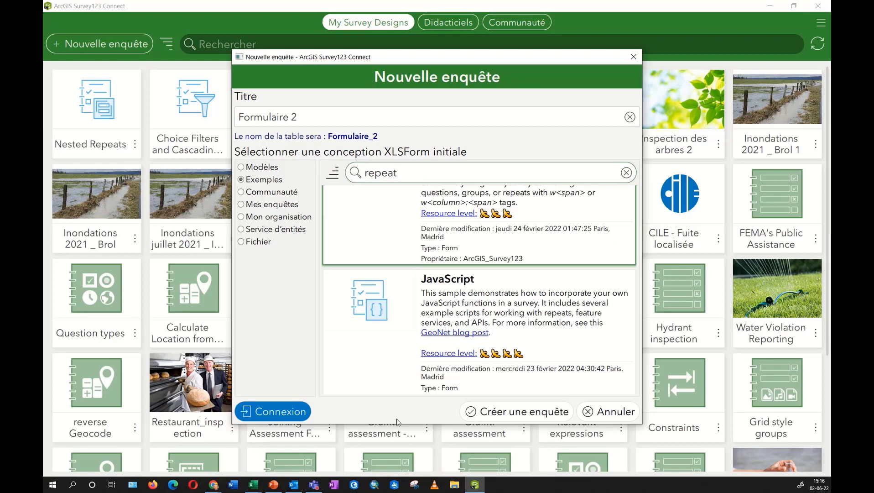
pyautogui.scroll(2, 467, 242)
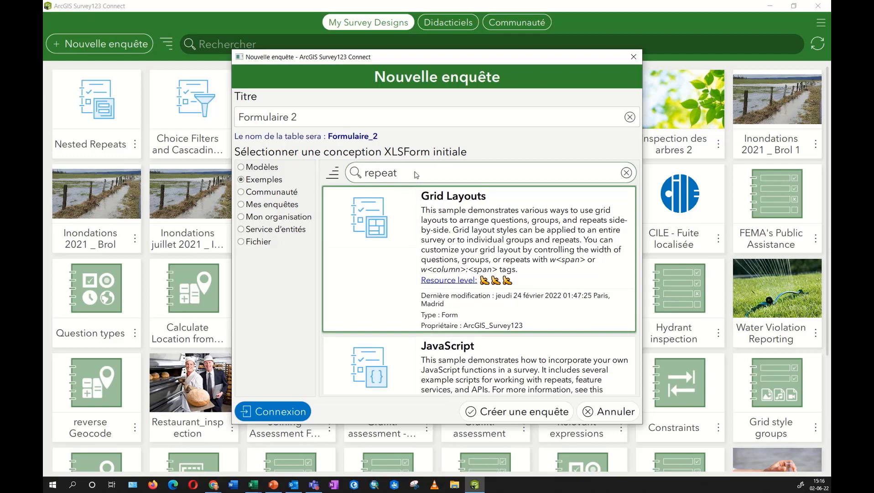
pyautogui.scroll(-6, 435, 214)
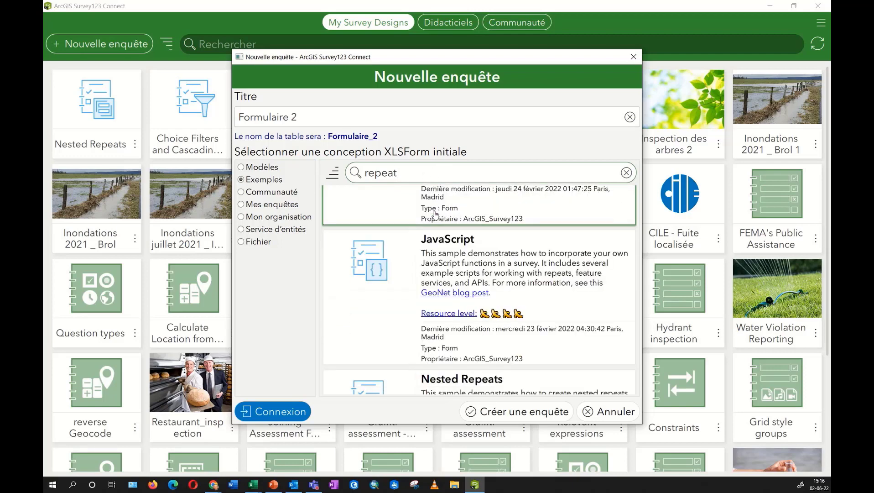
pyautogui.scroll(-5, 436, 215)
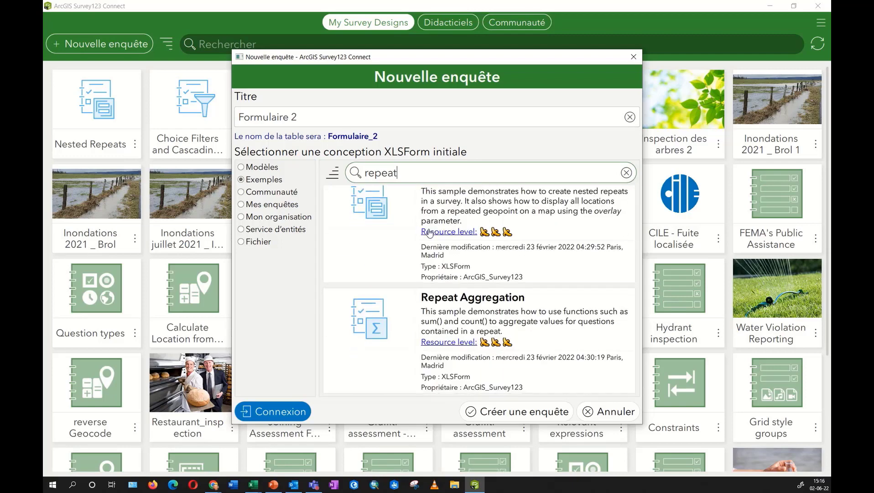
pyautogui.scroll(4, 440, 250)
pyautogui.scroll(3, 440, 249)
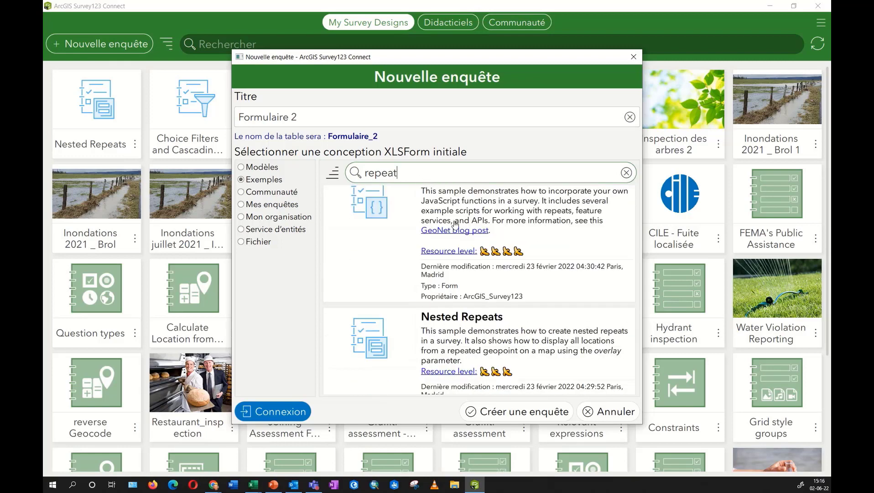
# Search for 'javascript' and switch the source to Communauté designs.
pyautogui.doubleClick(423, 174)
pyautogui.write('javasc')
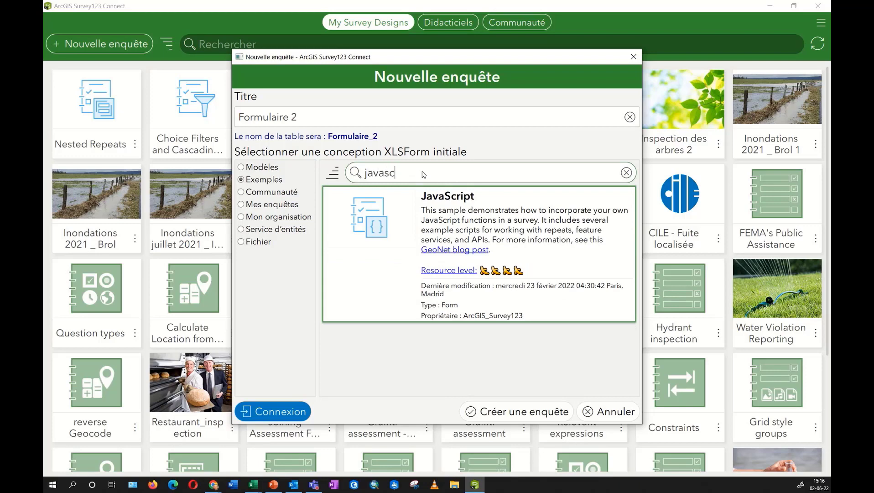
pyautogui.write('ript')
pyautogui.click(269, 194)
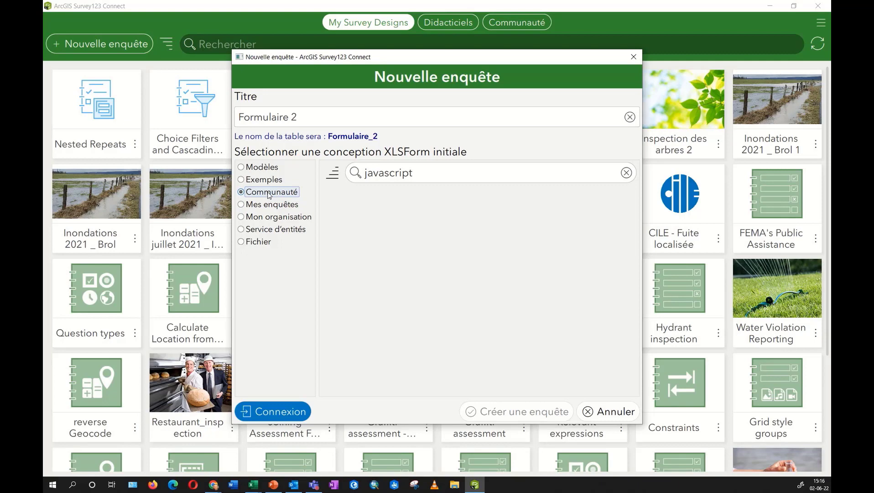
# Clear the search and filter the Communauté designs by 'flood'.
pyautogui.click(627, 173)
pyautogui.scroll(-3, 456, 256)
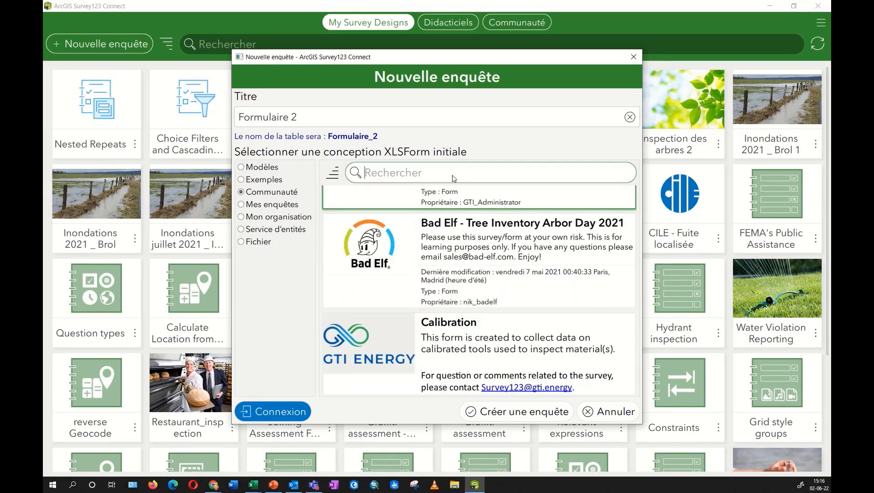
pyautogui.write('flood')
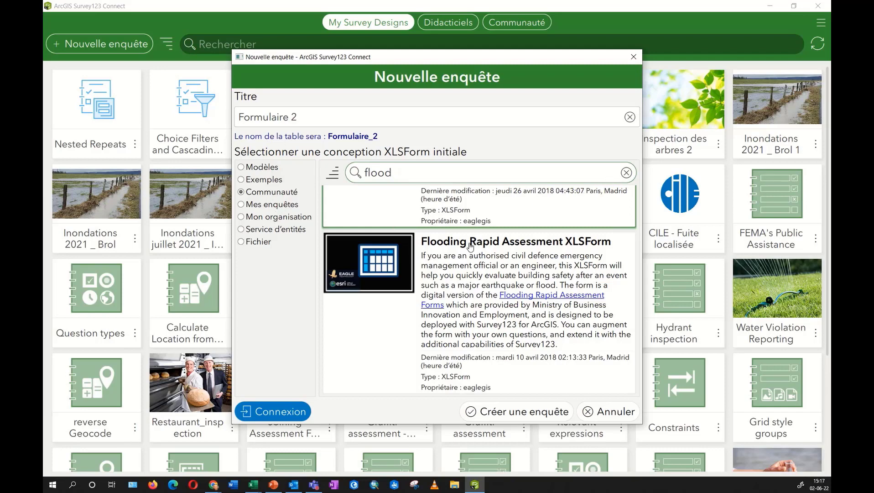
# Enter the account username and password in the ArcGIS Online Connexion form.
pyautogui.click(293, 412)
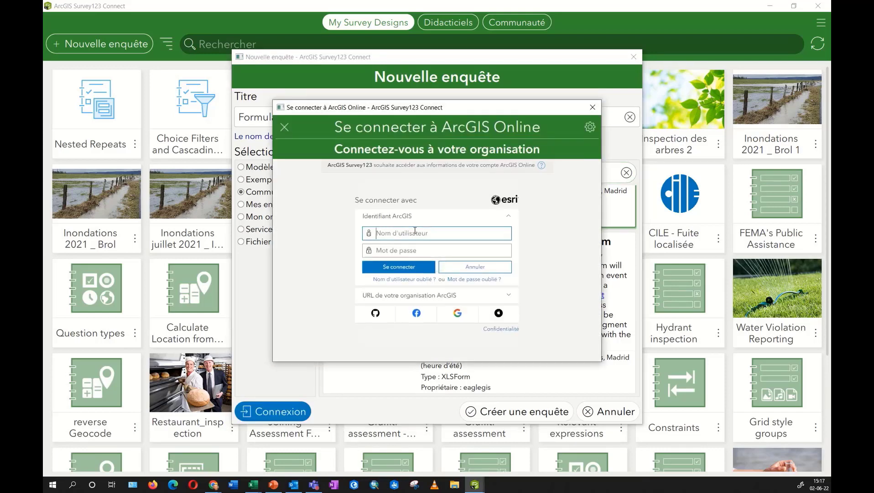
pyautogui.press('Tab')
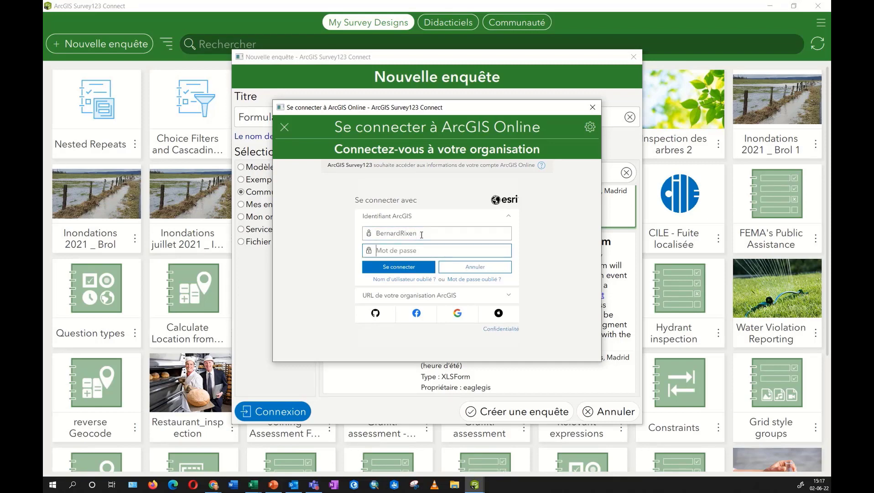
pyautogui.write('•••••••••••')
# Complete sign-in, review Mes enquêtes with the search cleared, then list Mon organisation designs.
pyautogui.click(432, 266)
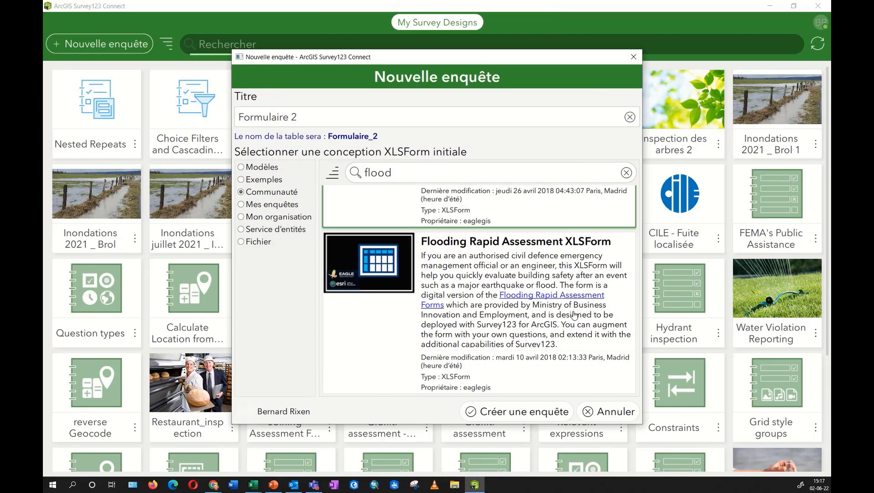
pyautogui.click(256, 205)
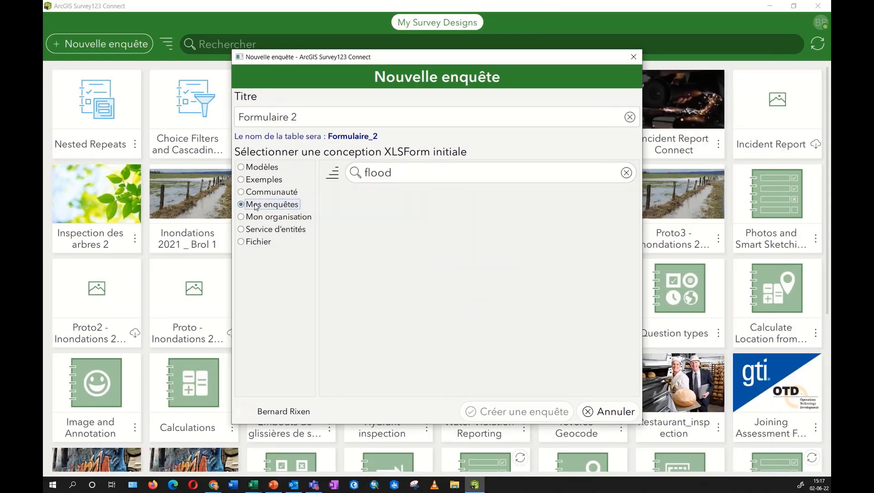
pyautogui.click(626, 173)
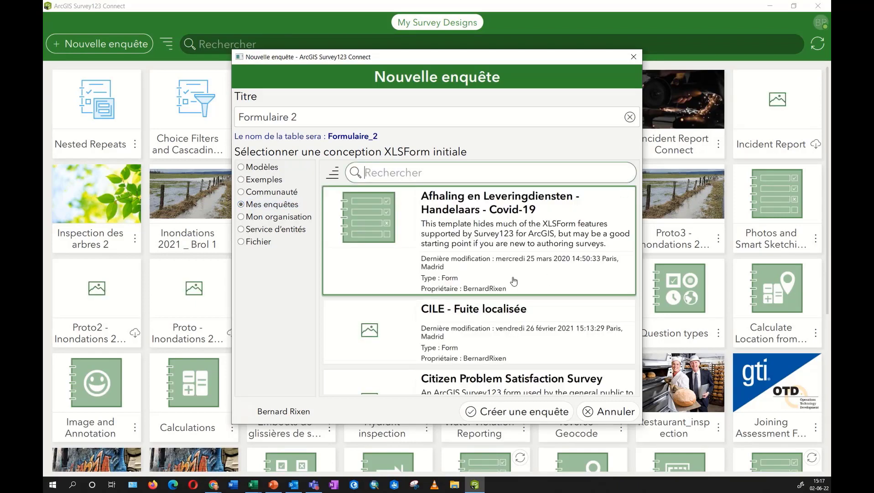
pyautogui.scroll(-1, 475, 270)
pyautogui.scroll(-1, 474, 270)
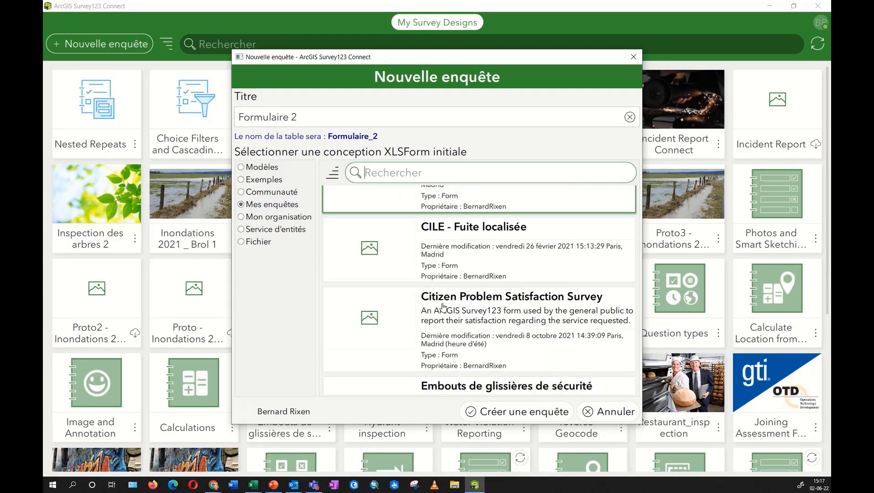
pyautogui.scroll(2, 443, 307)
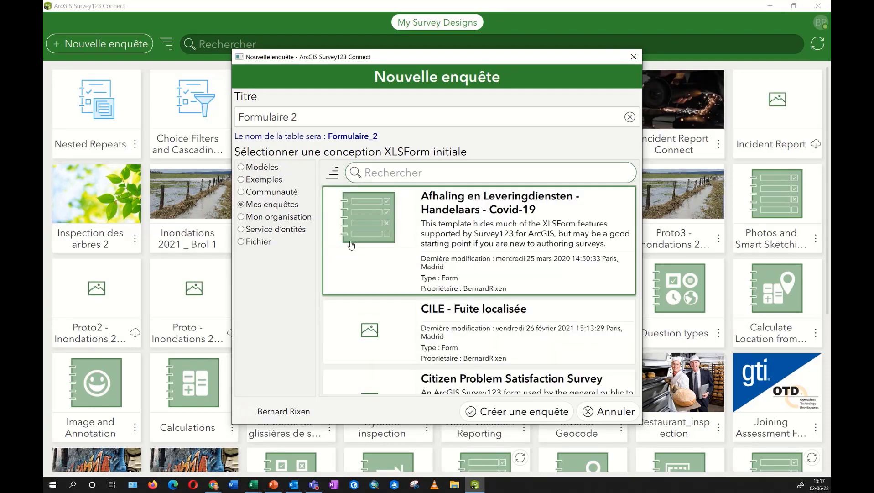
pyautogui.click(283, 219)
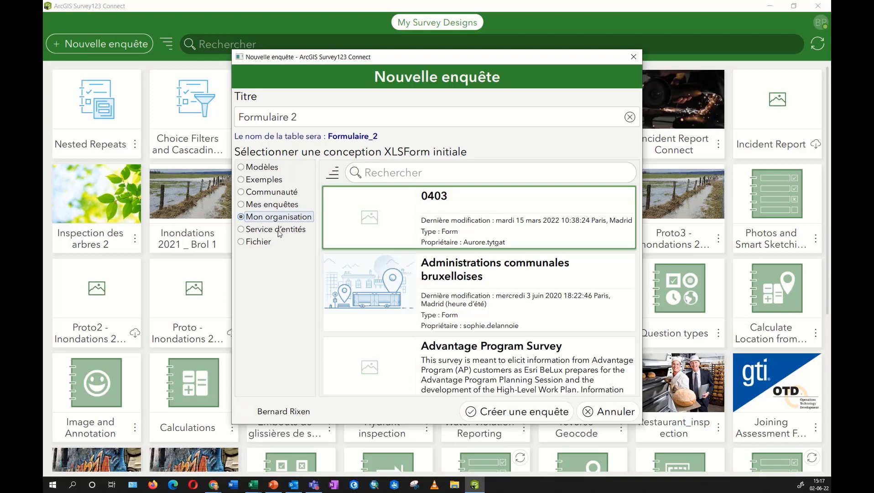
# Try the Service d'entités and Fichier sources, then return to the Modèles templates.
pyautogui.click(279, 231)
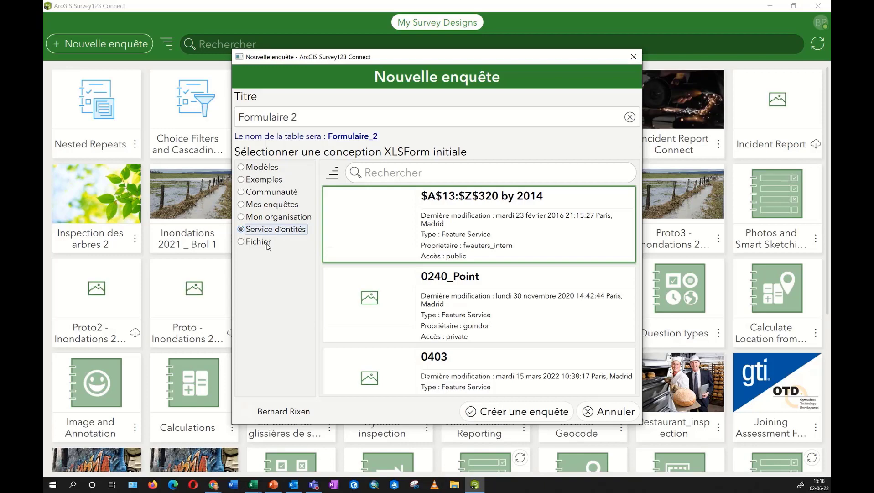
pyautogui.click(268, 246)
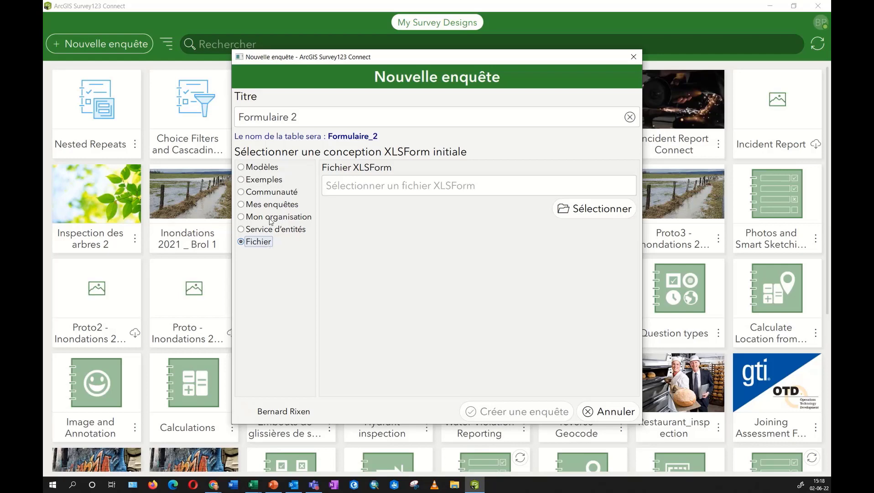
pyautogui.click(267, 168)
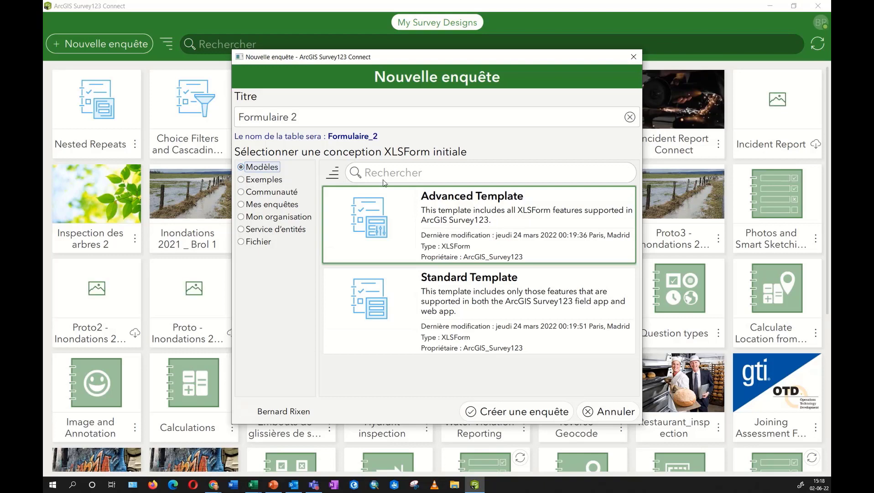
# Title the new Advanced Template survey 'Demo webinar' and create it.
pyautogui.click(303, 115)
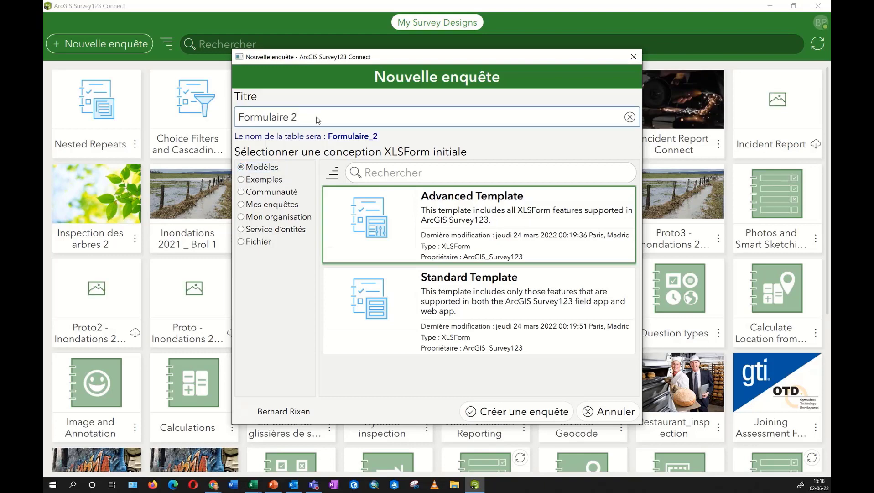
pyautogui.hotkey('ctrl', 'a')
pyautogui.write('Demo')
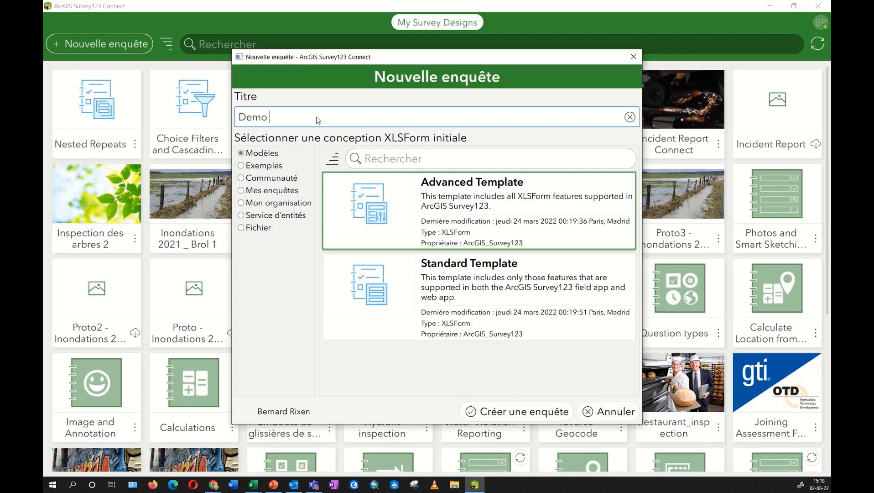
pyautogui.write(' webinar')
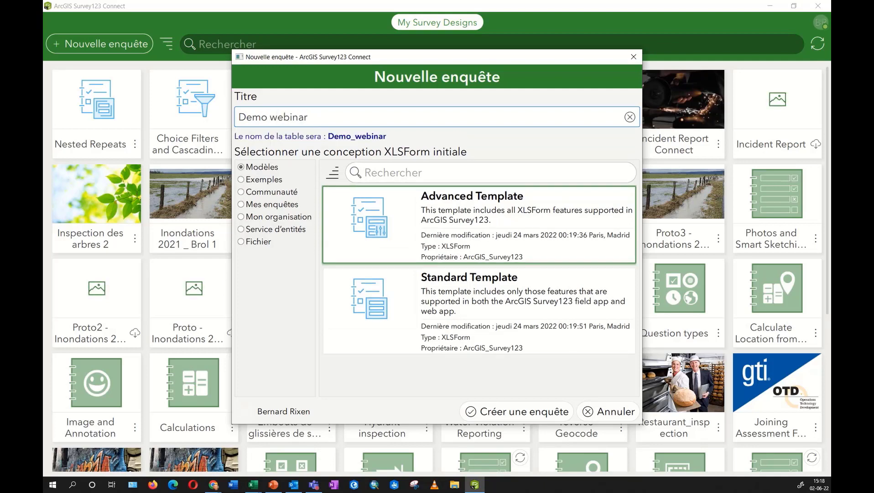
pyautogui.click(536, 414)
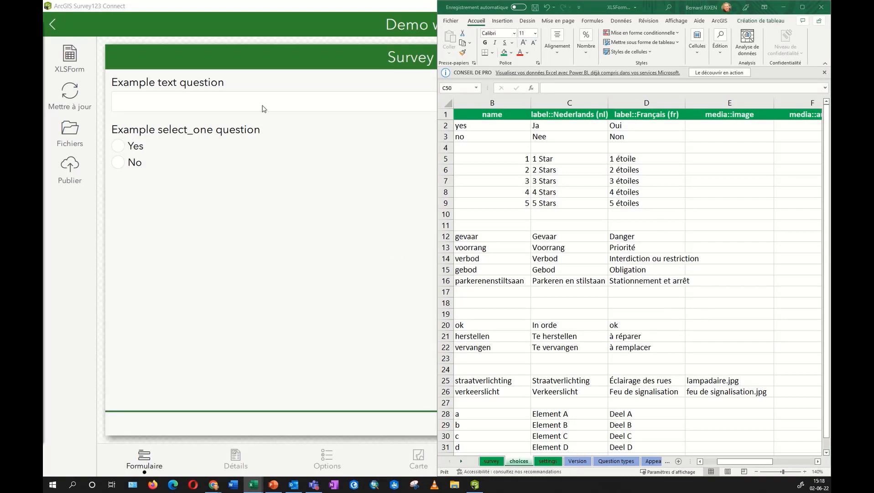
# Bring Survey123 Connect forward and launch the Demo webinar XLSForm in Excel.
pyautogui.click(274, 6)
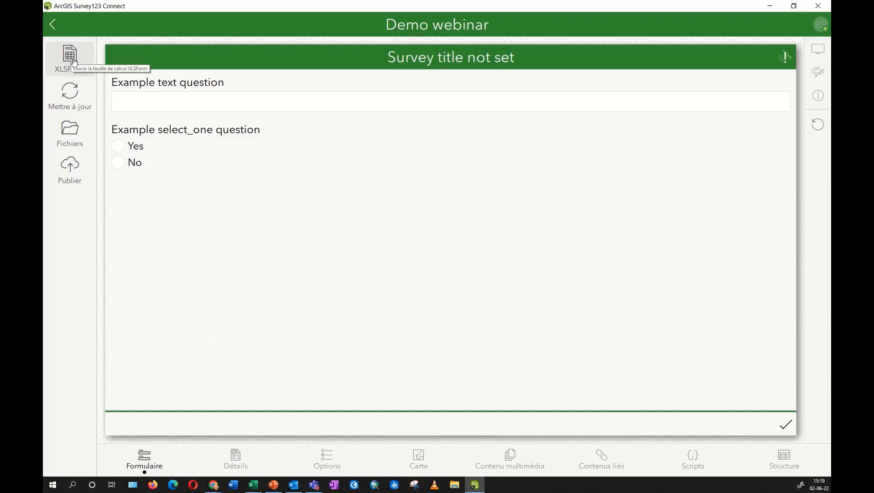
pyautogui.click(70, 55)
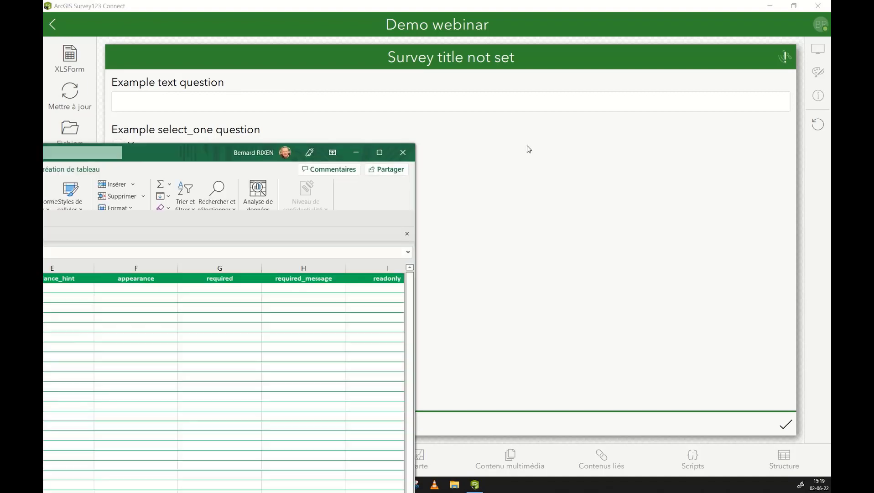
# Snap the XLSForm to the right half with the Survey123 Connect preview on the left.
pyautogui.press('super+Right')
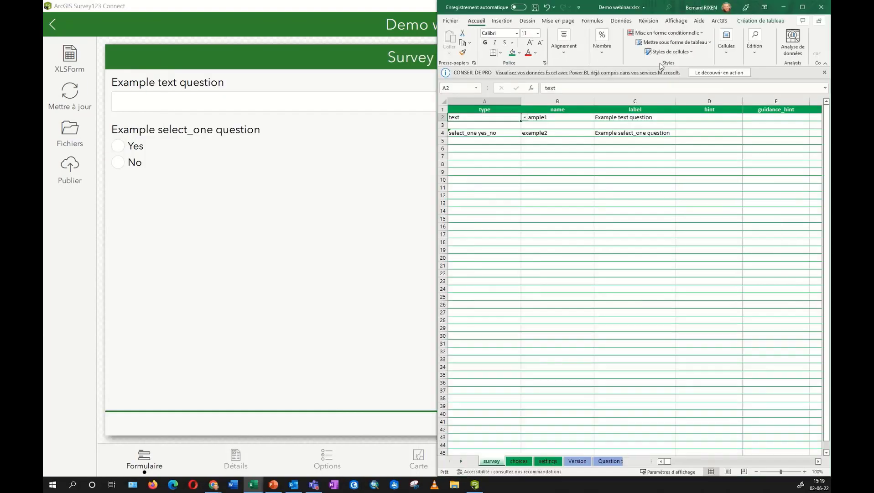
pyautogui.click(192, 61)
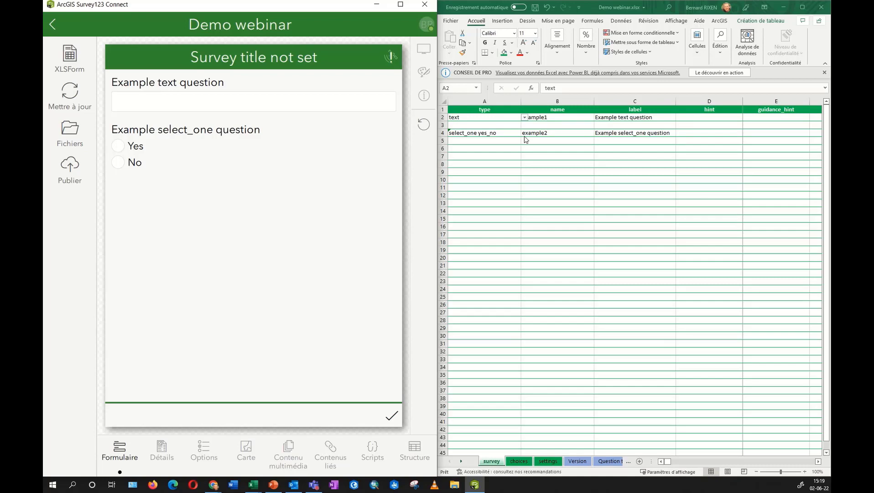
pyautogui.click(496, 112)
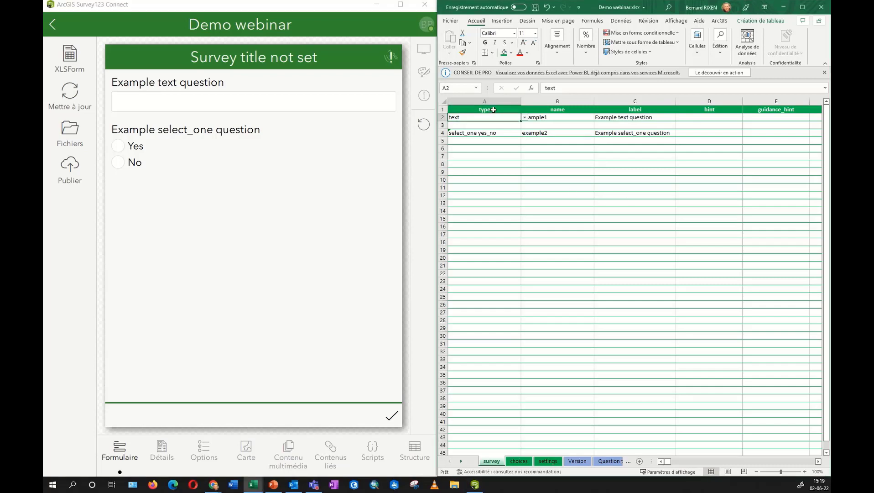
# Browse the choices, settings and Version sheets of the Demo webinar workbook.
pyautogui.click(519, 462)
pyautogui.click(545, 462)
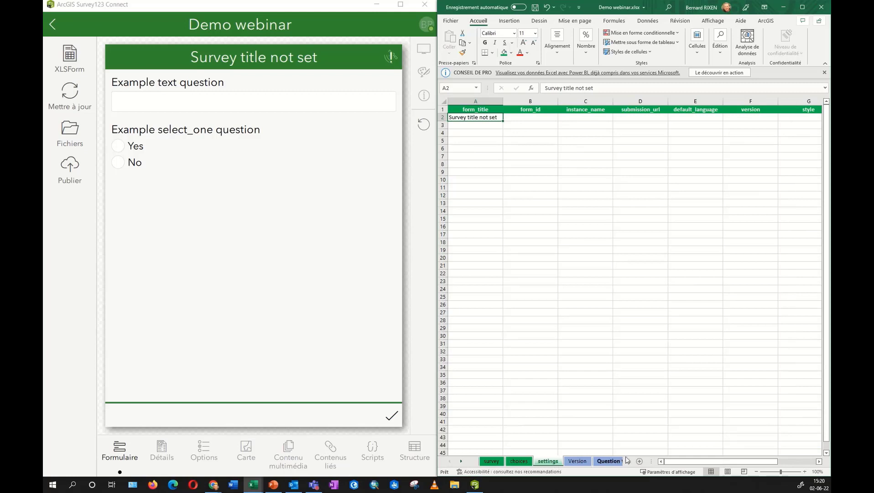
pyautogui.moveTo(653, 461); pyautogui.dragTo(740, 461)
pyautogui.click(492, 461)
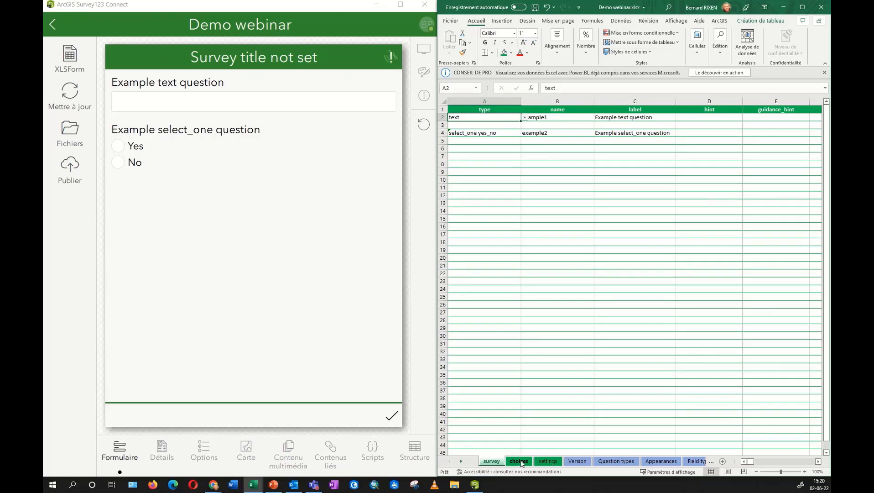
pyautogui.click(522, 462)
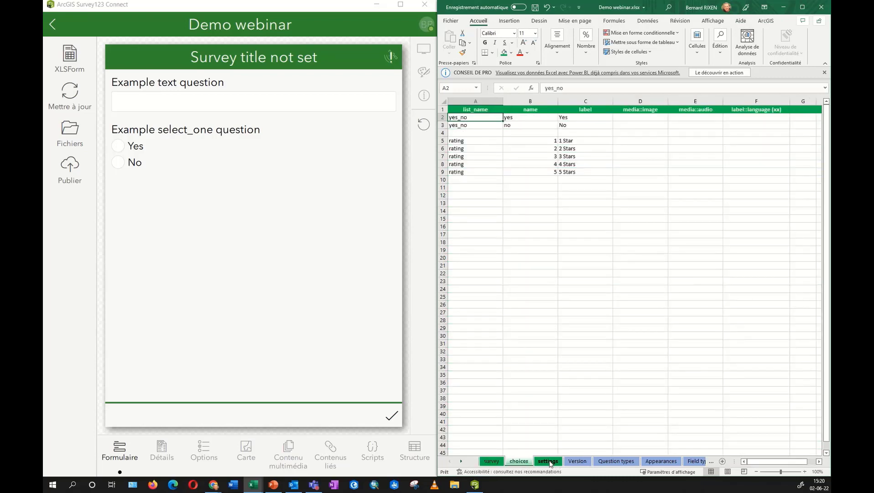
pyautogui.click(581, 461)
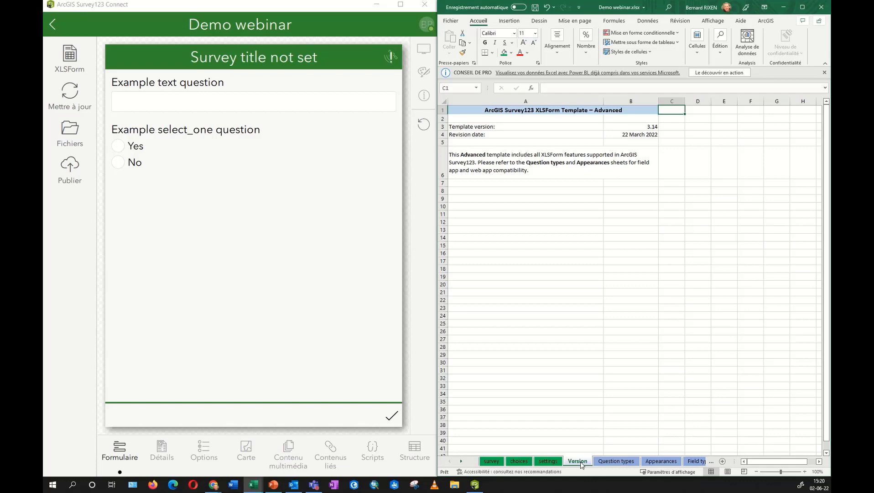
# Look through the Question types, Appearances and Field types reference sheets, then return to the survey sheet.
pyautogui.click(616, 461)
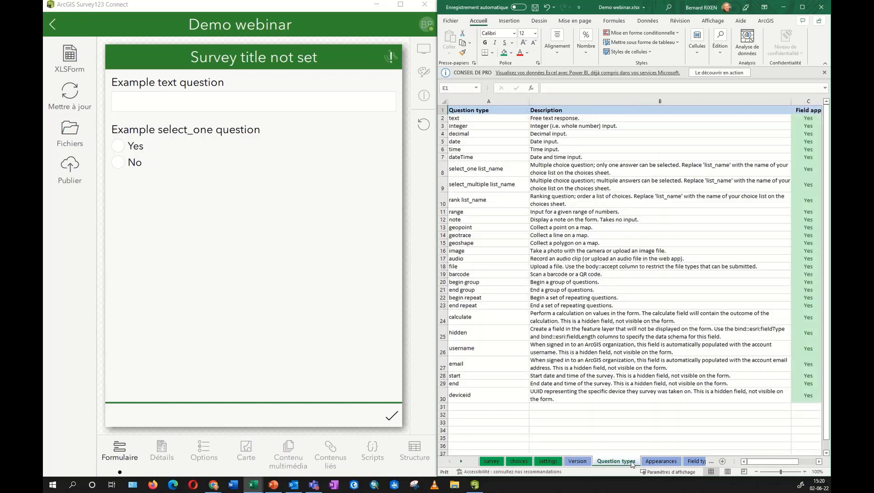
pyautogui.click(665, 462)
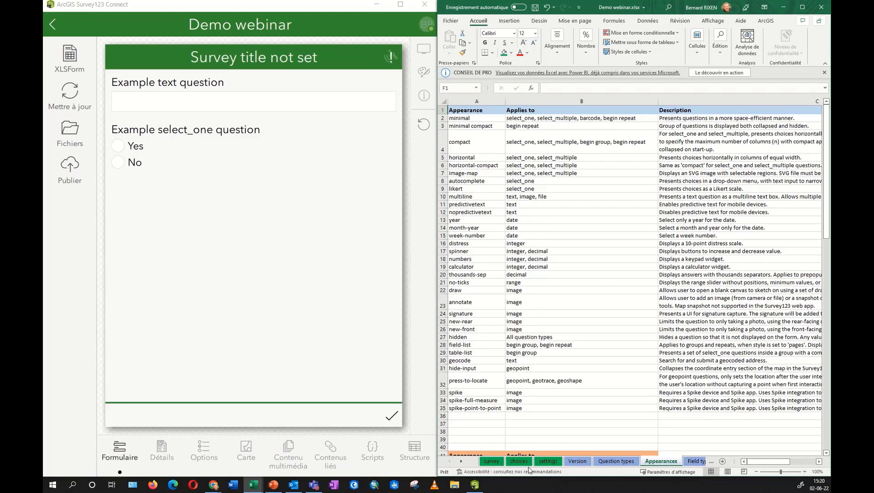
pyautogui.click(694, 461)
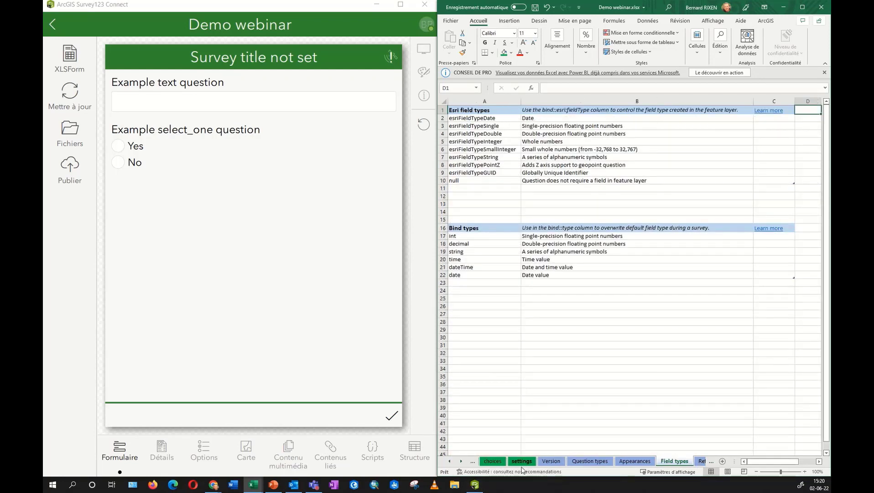
pyautogui.click(450, 462)
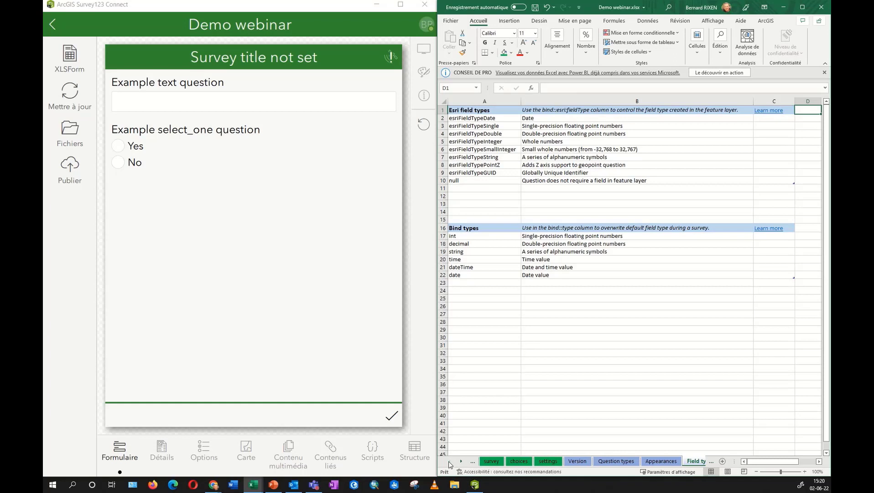
pyautogui.click(492, 462)
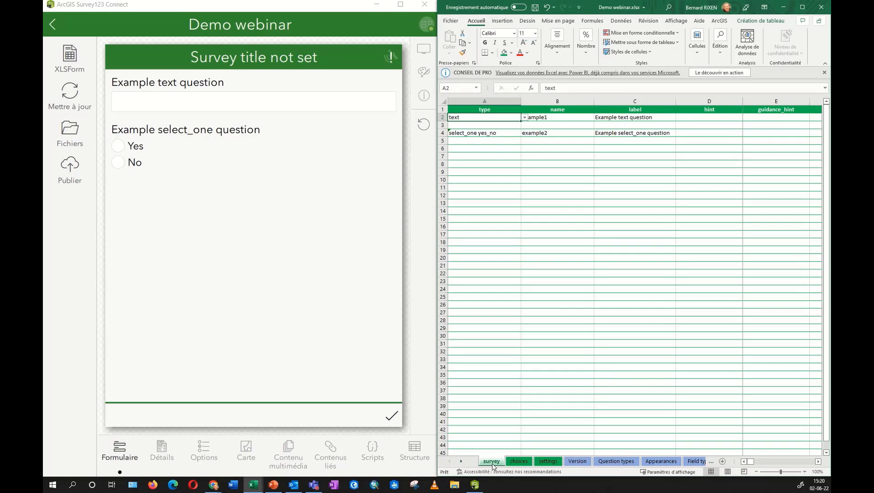
pyautogui.moveTo(751, 461); pyautogui.dragTo(746, 468)
pyautogui.click(494, 110)
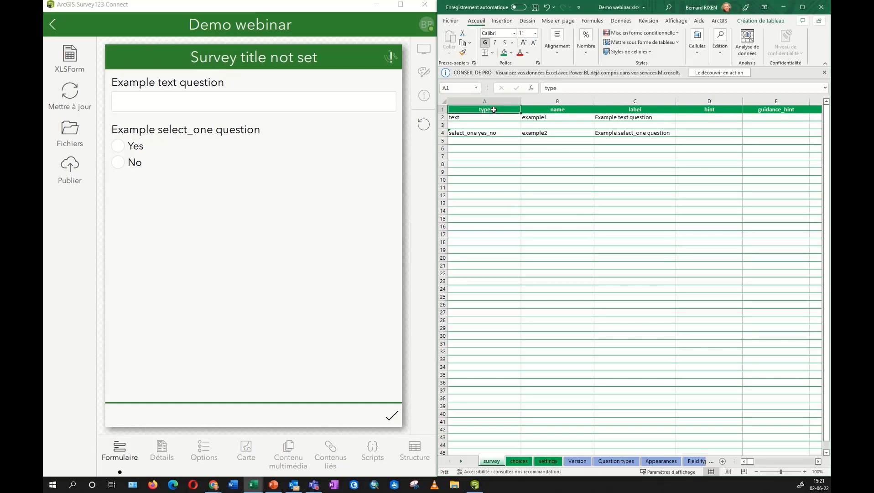
pyautogui.click(496, 148)
pyautogui.click(526, 149)
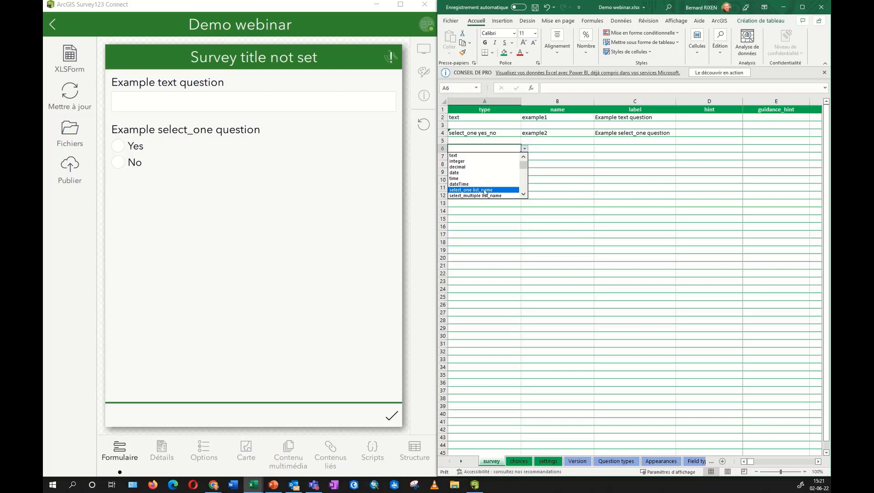
pyautogui.moveTo(525, 168)
pyautogui.mouseDown()
pyautogui.moveTo(525, 191)
pyautogui.moveTo(524, 159)
pyautogui.mouseUp()
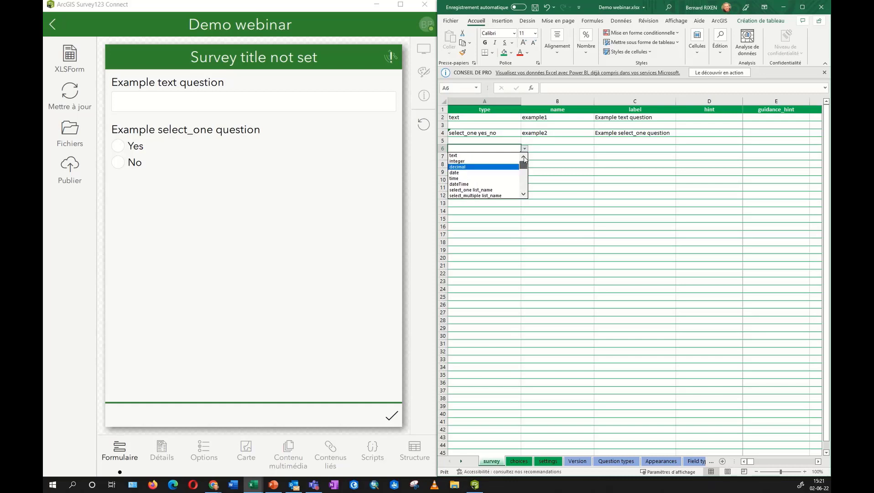
pyautogui.click(555, 167)
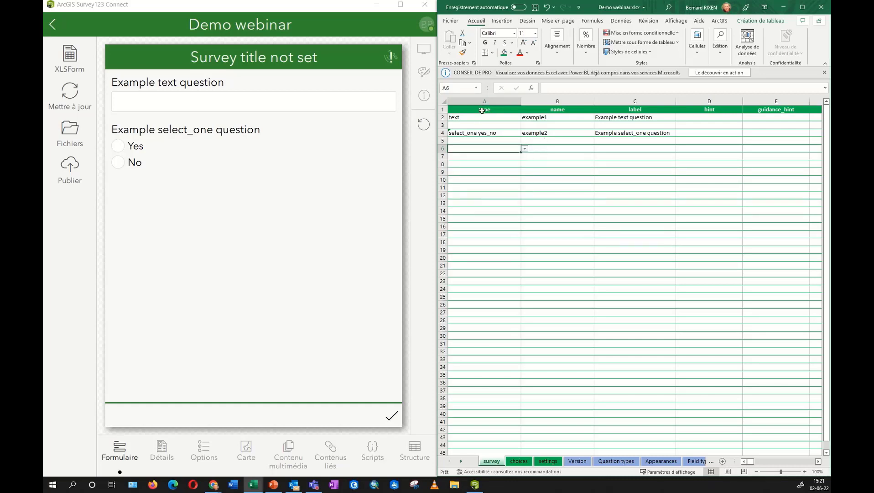
pyautogui.click(557, 111)
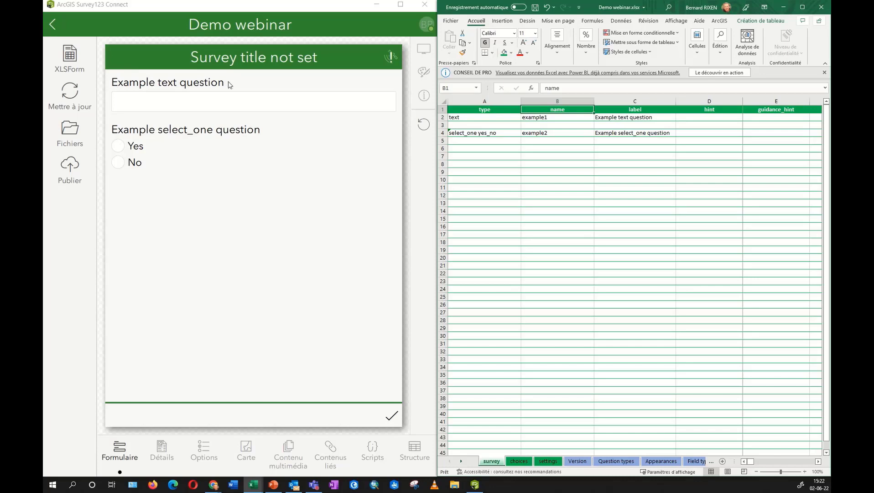
# Add row 6 as text question Commune labelled 'Quelle est la commune ?' and save the workbook.
pyautogui.click(477, 149)
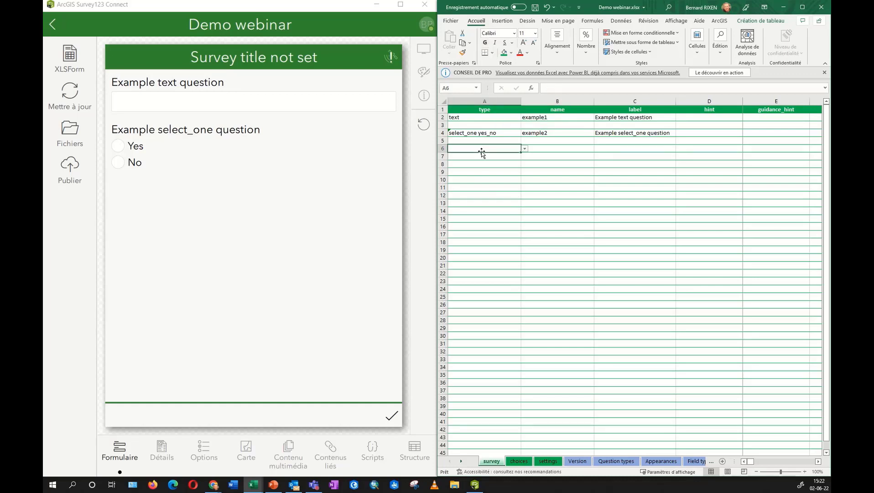
pyautogui.write('text')
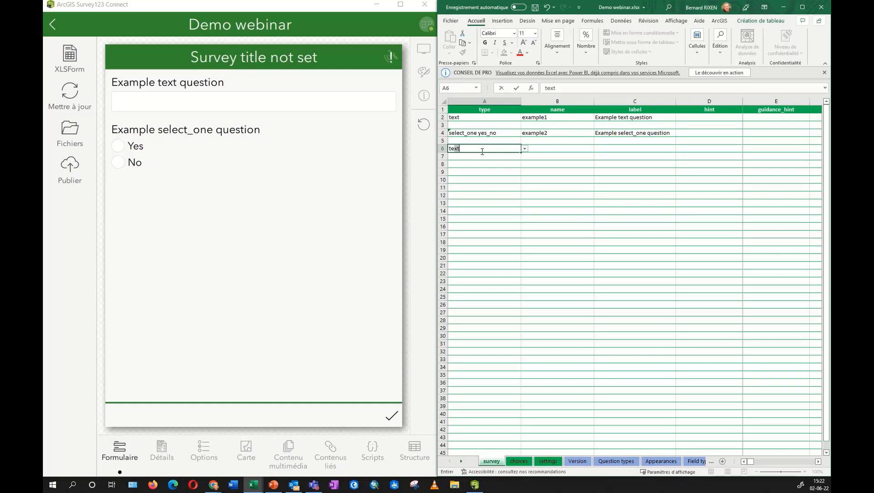
pyautogui.press('Tab')
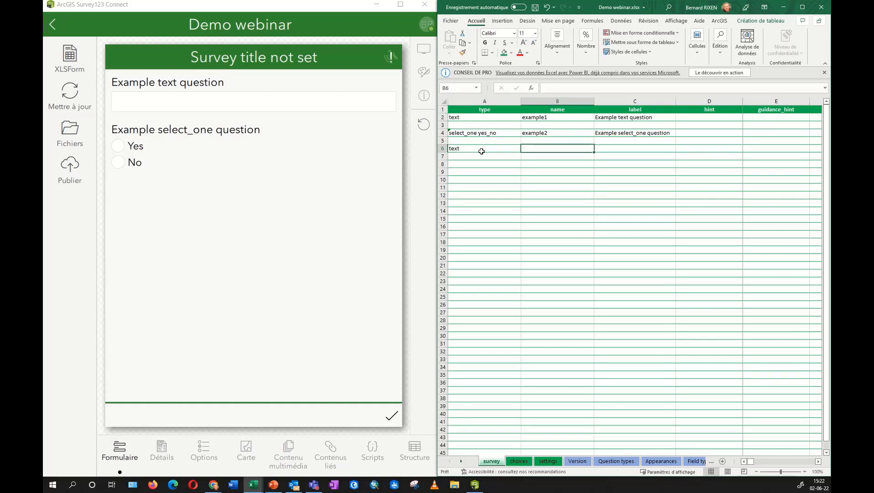
pyautogui.write('Commune')
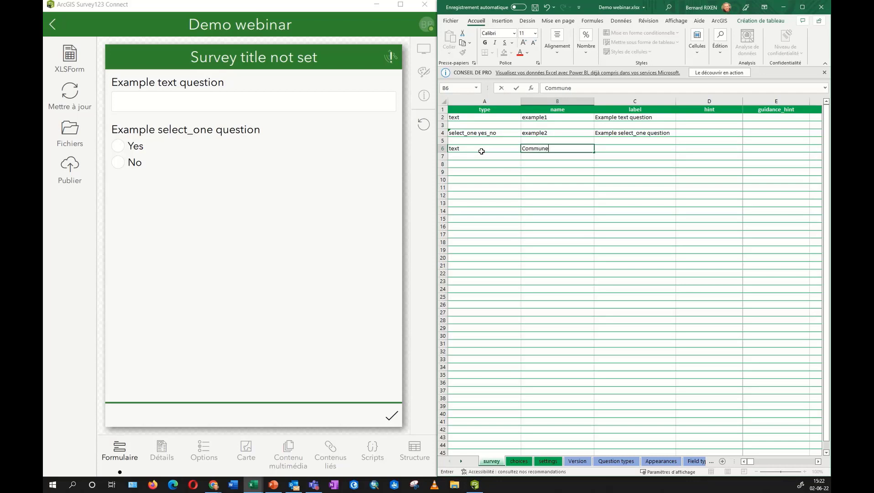
pyautogui.press('Tab')
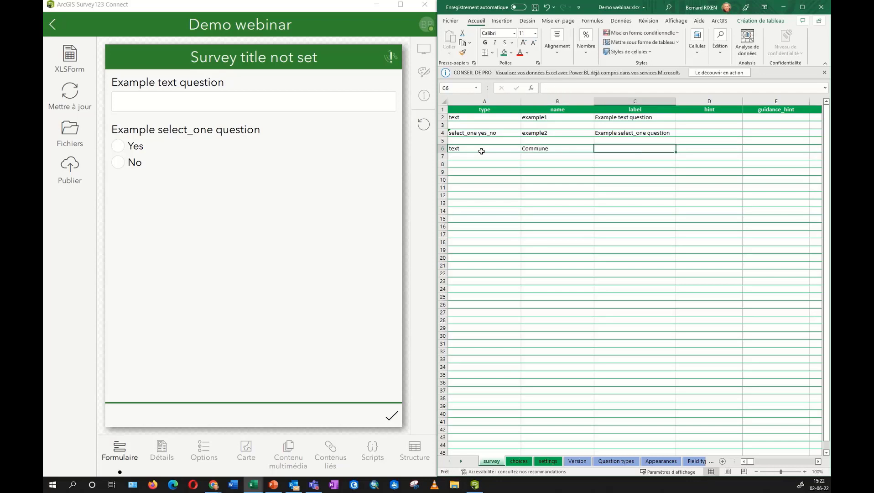
pyautogui.write('Que')
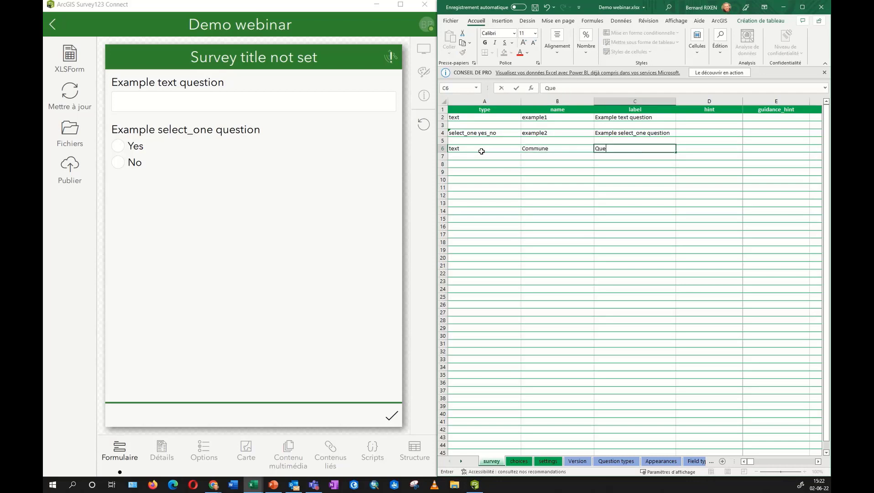
pyautogui.write('l e')
pyautogui.press('BackSpace')
pyautogui.write('le est la commune ?')
pyautogui.press('Return')
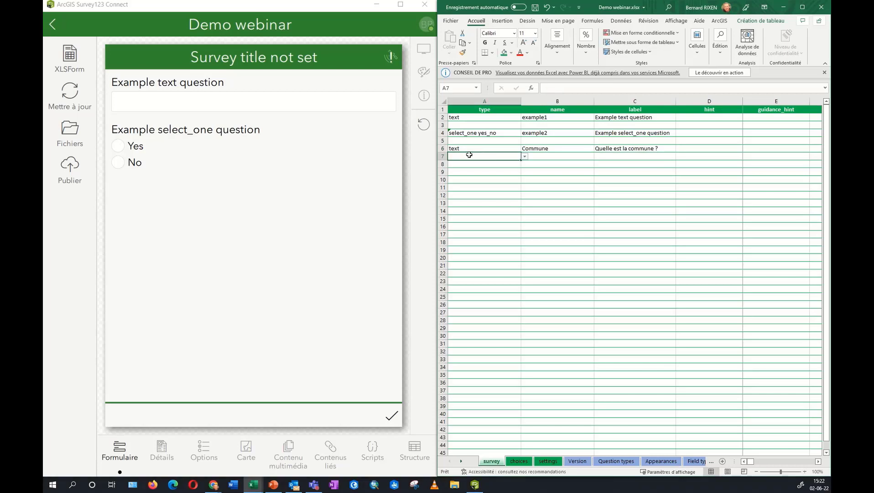
pyautogui.click(535, 8)
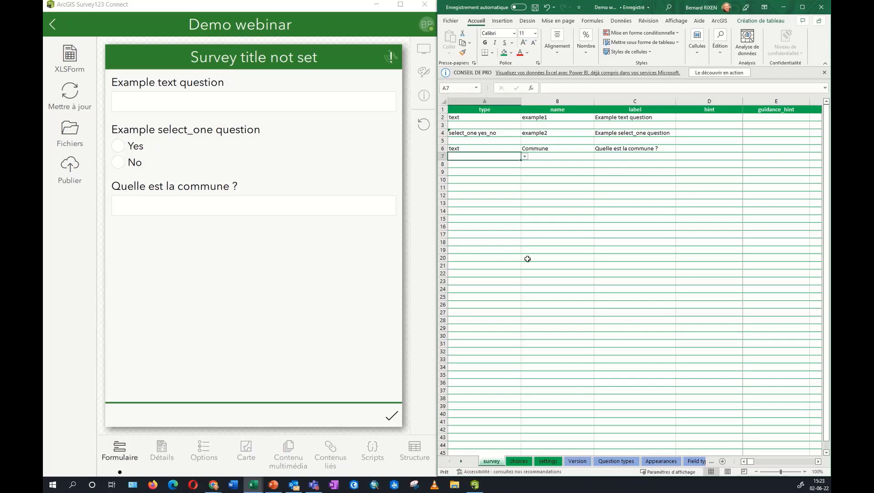
# Review the select_one yes_no question and the question type list for empty cell A8.
pyautogui.click(523, 464)
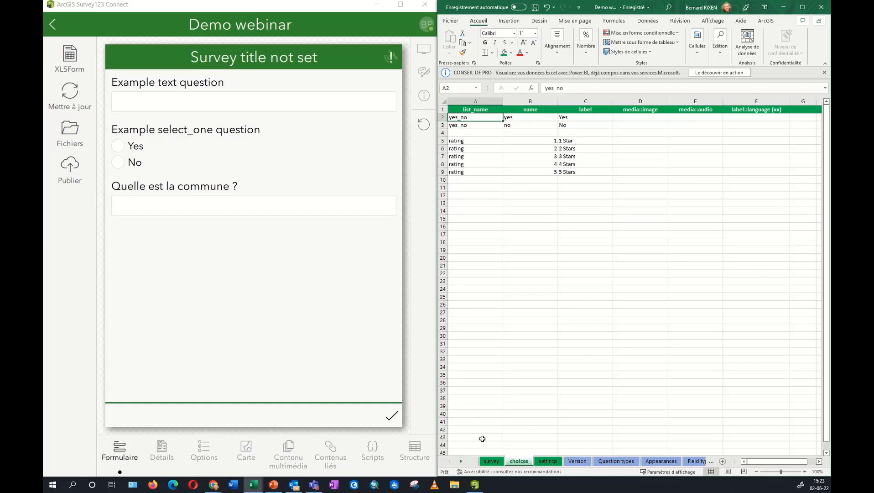
pyautogui.click(491, 461)
pyautogui.click(475, 133)
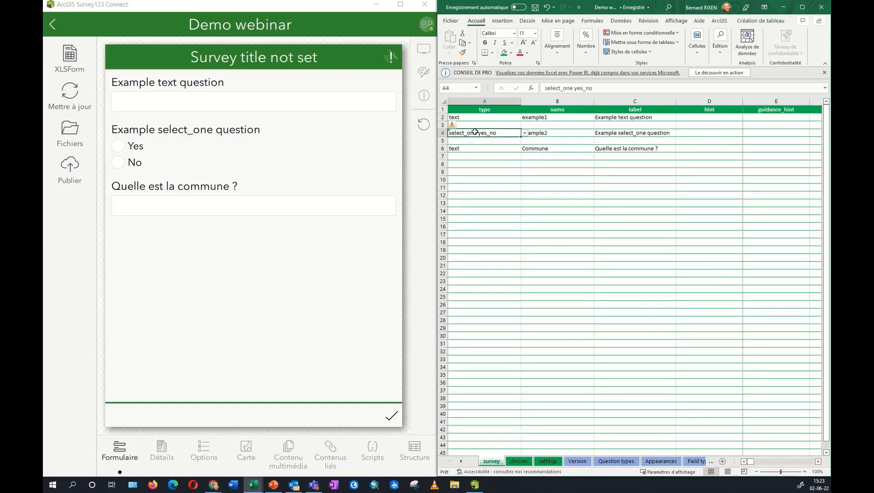
pyautogui.click(477, 165)
pyautogui.click(524, 164)
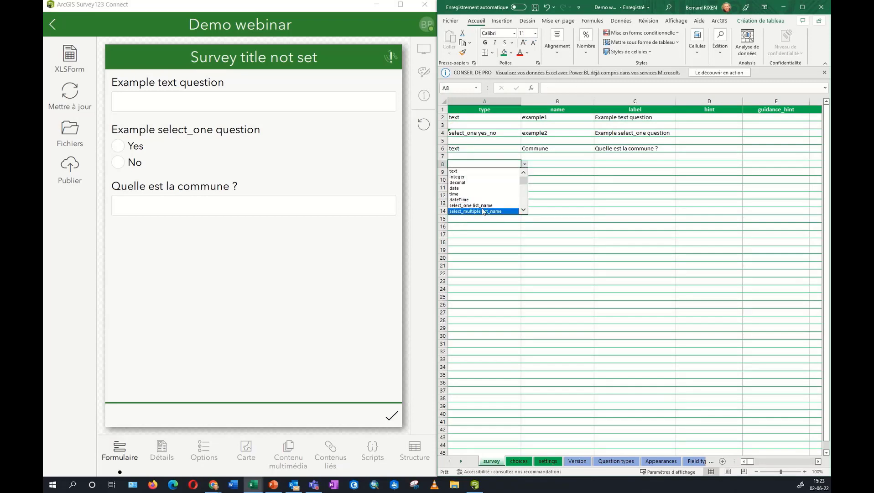
pyautogui.press('Escape')
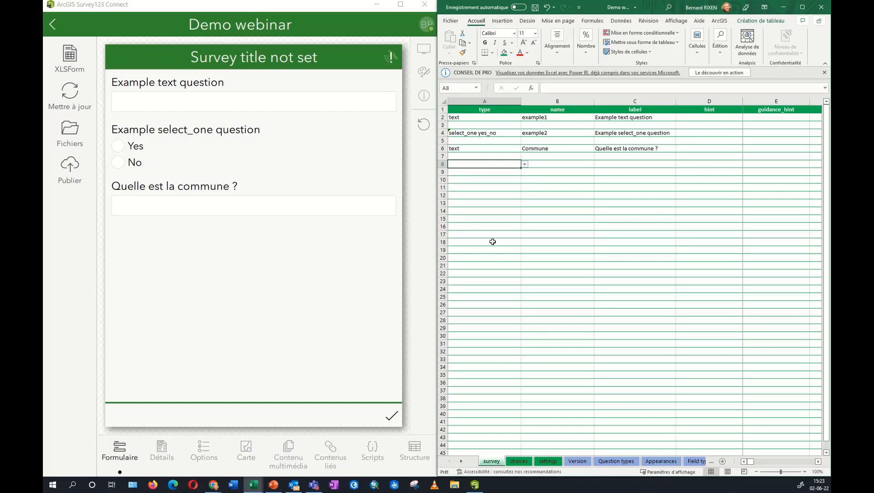
# Review the yes and no choices of the yes_no list, then return Survey123 Connect to My Survey Designs.
pyautogui.click(519, 461)
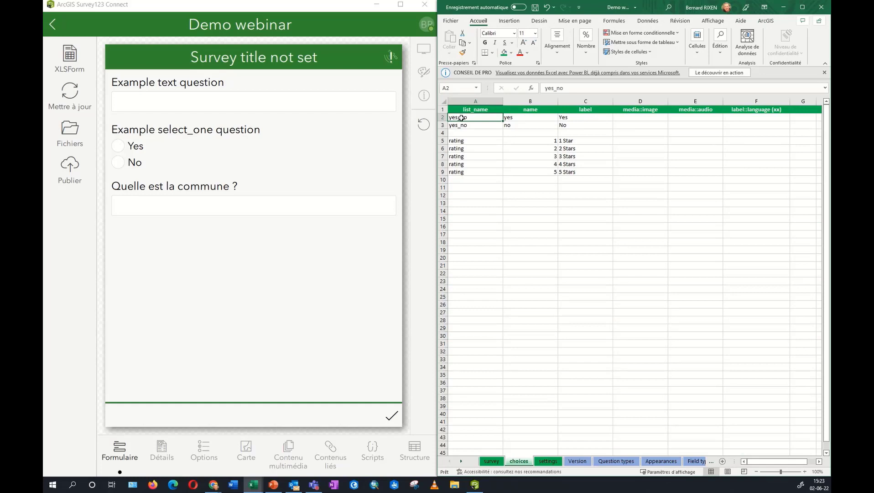
pyautogui.moveTo(459, 118); pyautogui.dragTo(461, 122)
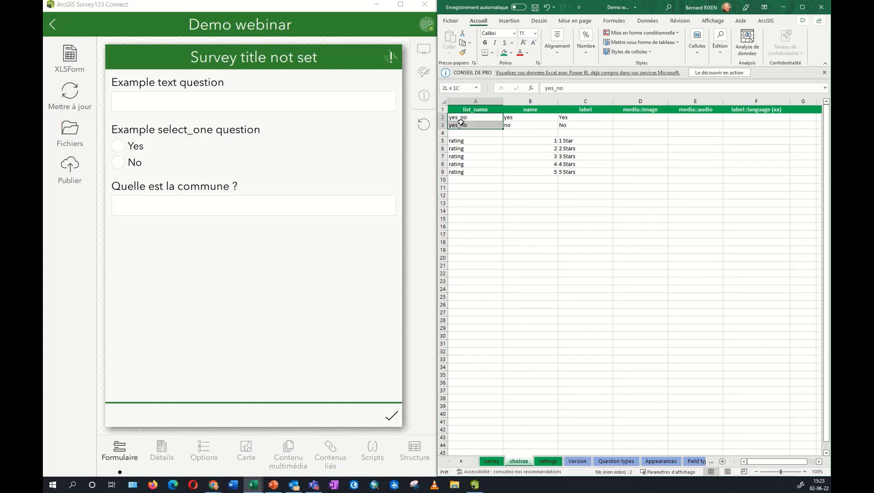
pyautogui.click(523, 116)
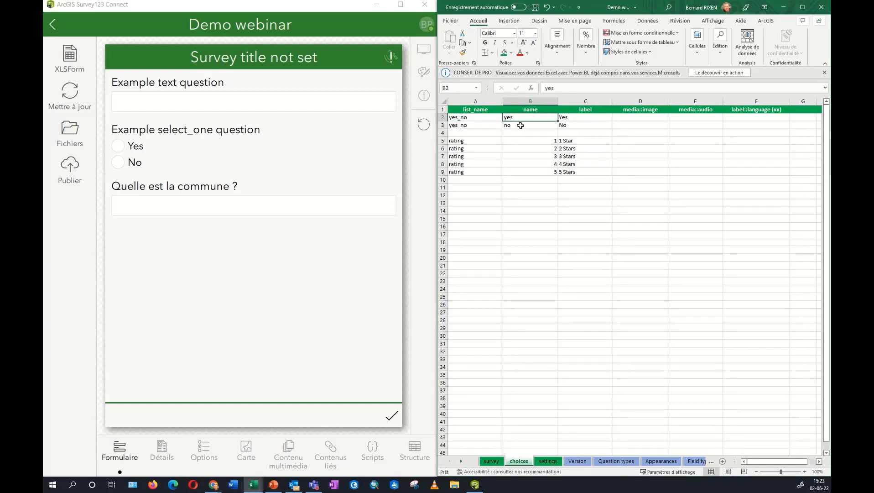
pyautogui.click(521, 125)
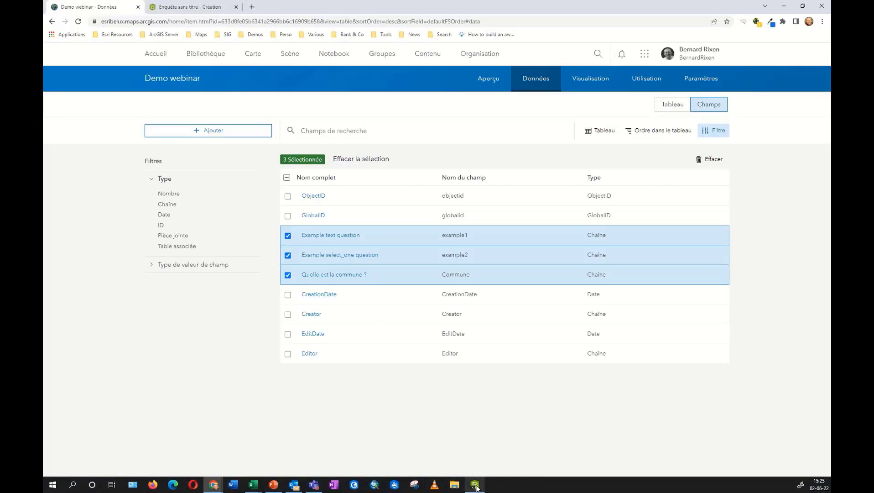
pyautogui.click(475, 484)
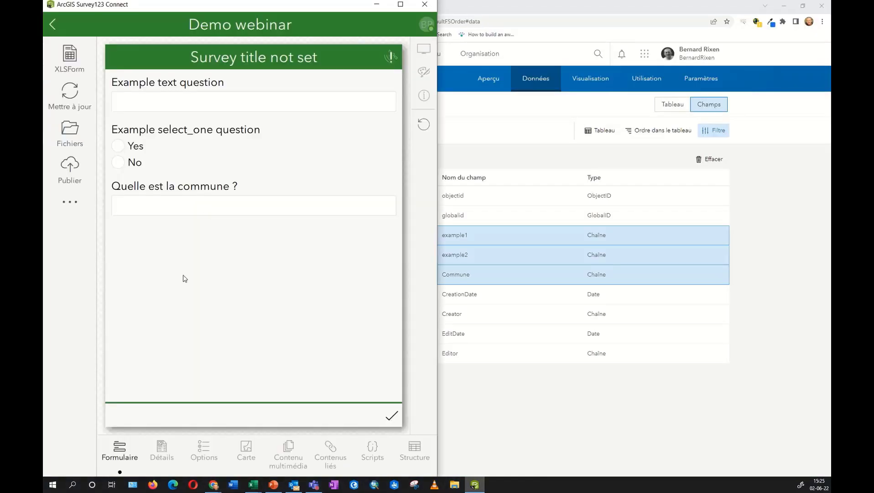
pyautogui.click(54, 24)
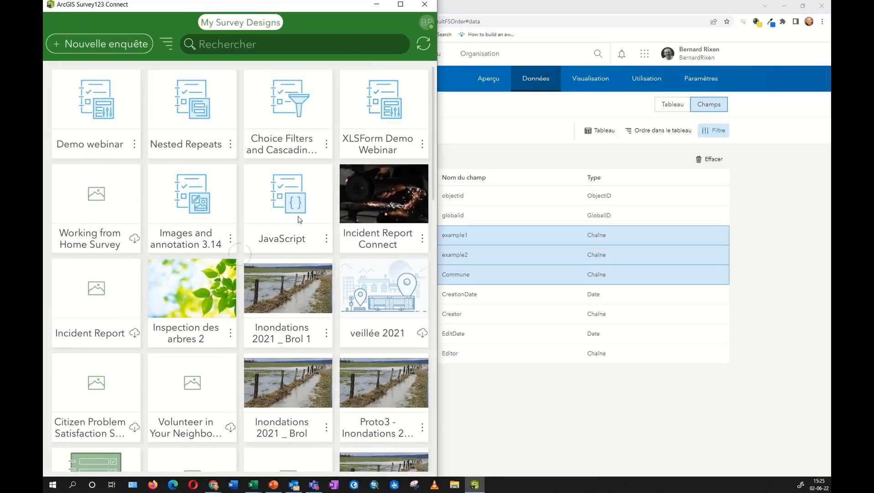
# Load the XLSForm Demo Webinar survey and its spreadsheet at the survey sheet.
pyautogui.click(379, 102)
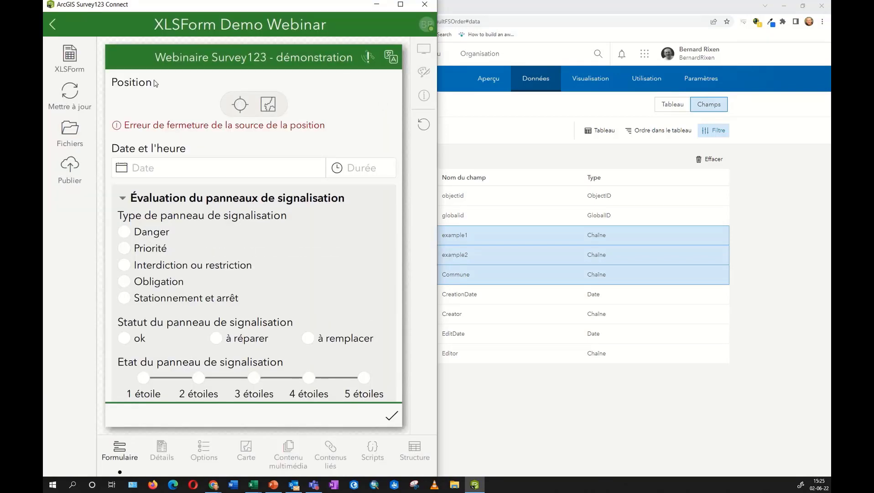
pyautogui.click(75, 58)
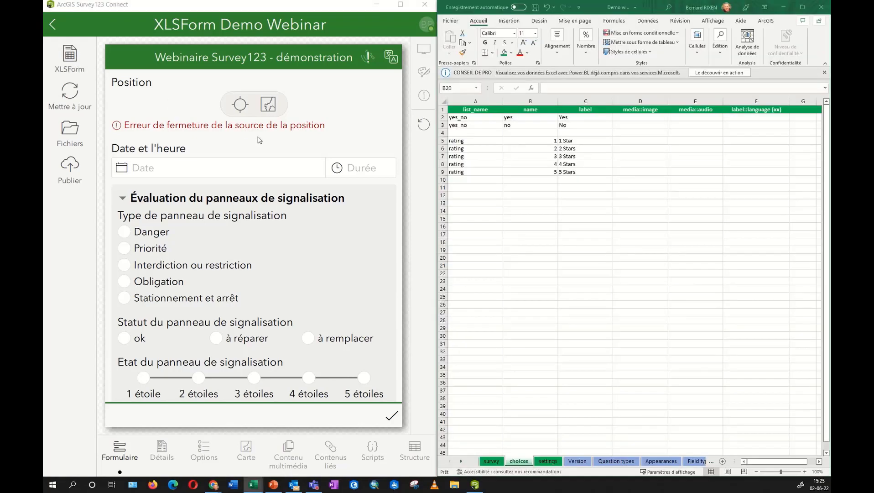
pyautogui.click(494, 463)
pyautogui.click(494, 462)
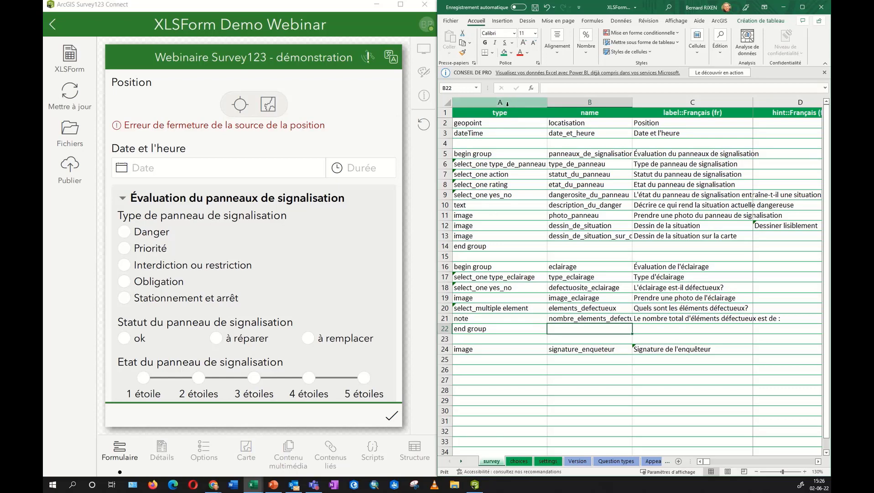
# Point out the name and label::Français (fr) headers and list the survey's languages.
pyautogui.click(597, 114)
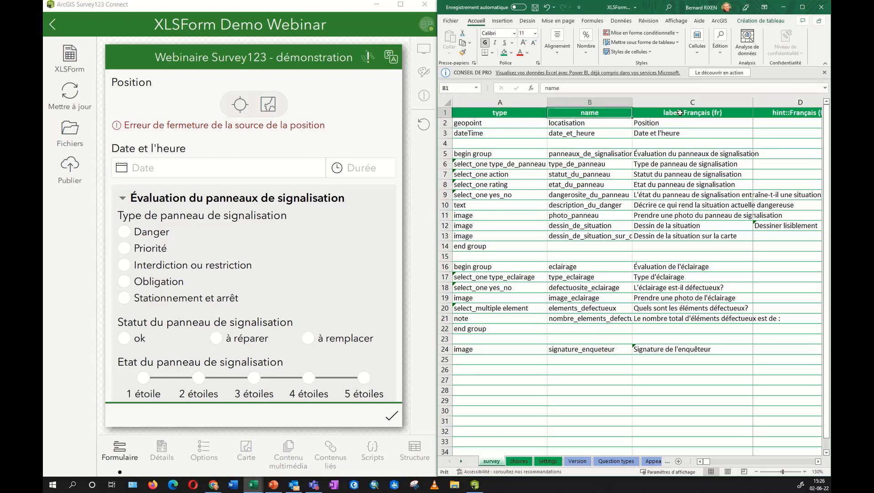
pyautogui.click(678, 113)
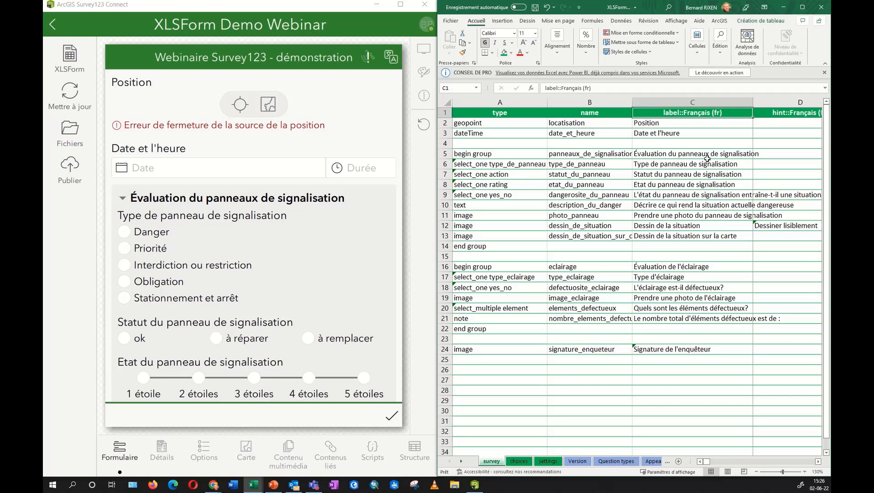
pyautogui.click(390, 56)
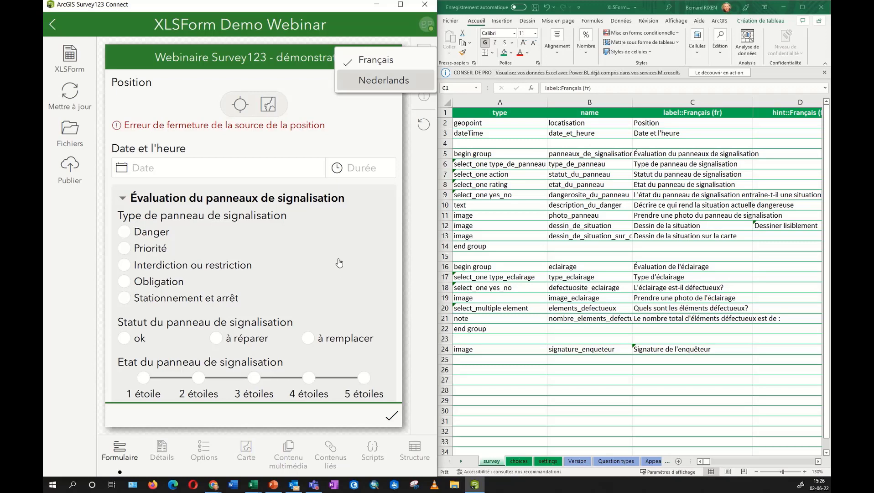
# Switch the preview to Nederlands and scroll through the Dutch form.
pyautogui.click(661, 423)
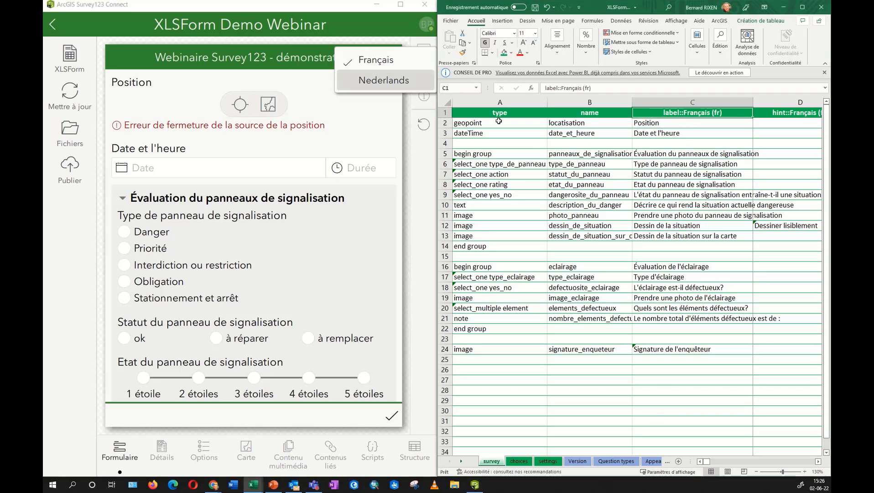
pyautogui.click(383, 81)
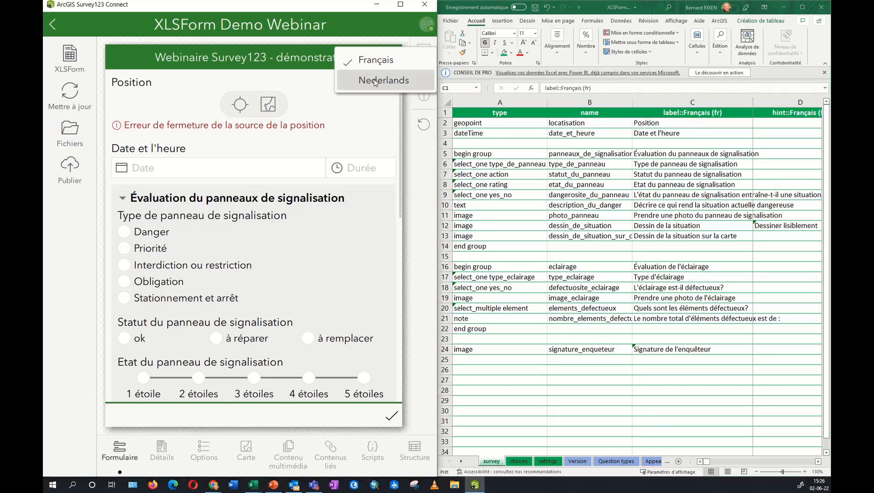
pyautogui.click(383, 82)
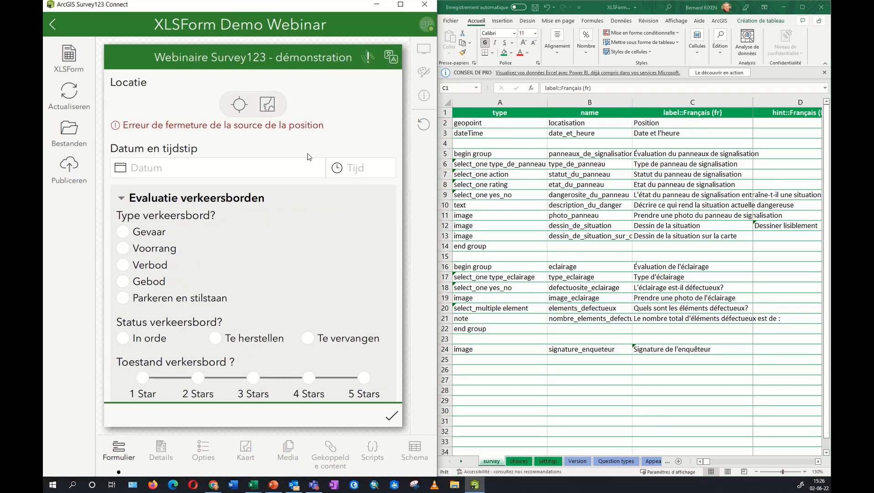
pyautogui.scroll(-10, 210, 255)
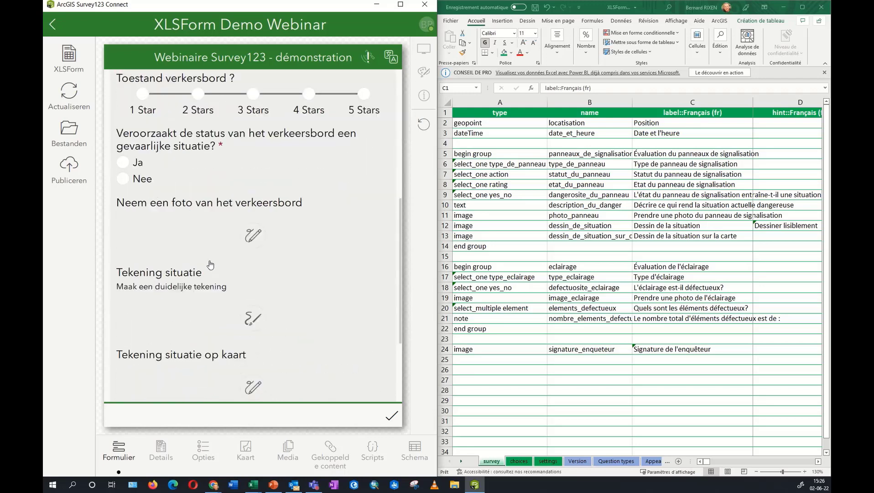
pyautogui.scroll(10, 210, 265)
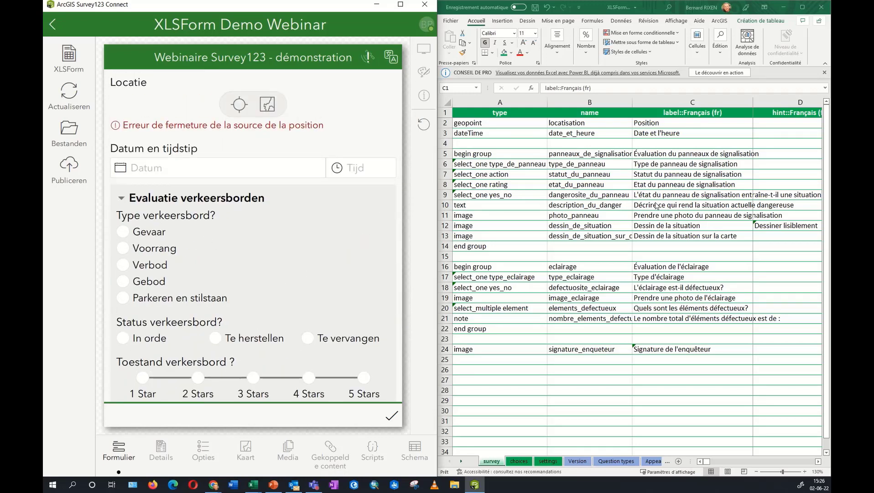
pyautogui.click(684, 113)
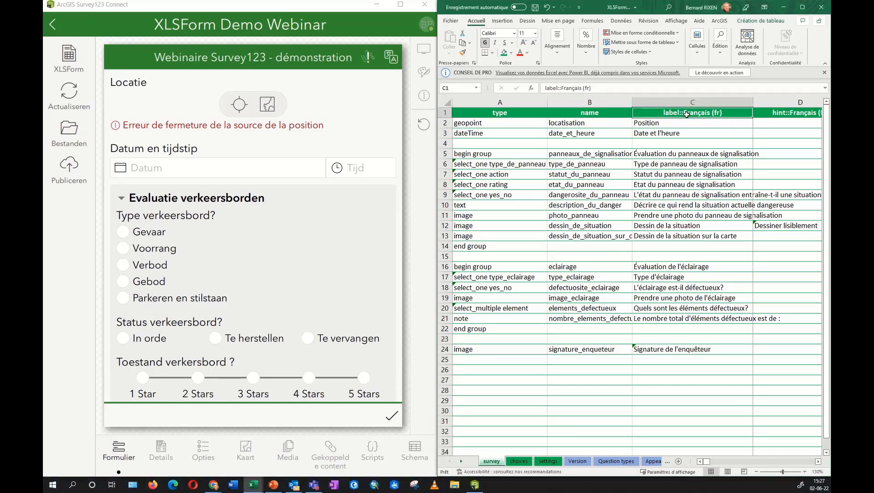
# Inspect the label::Français (fr), hint::Français (fr) and label::Nederlands (nl) column headers.
pyautogui.doubleClick(686, 112)
pyautogui.moveTo(683, 112); pyautogui.dragTo(723, 112)
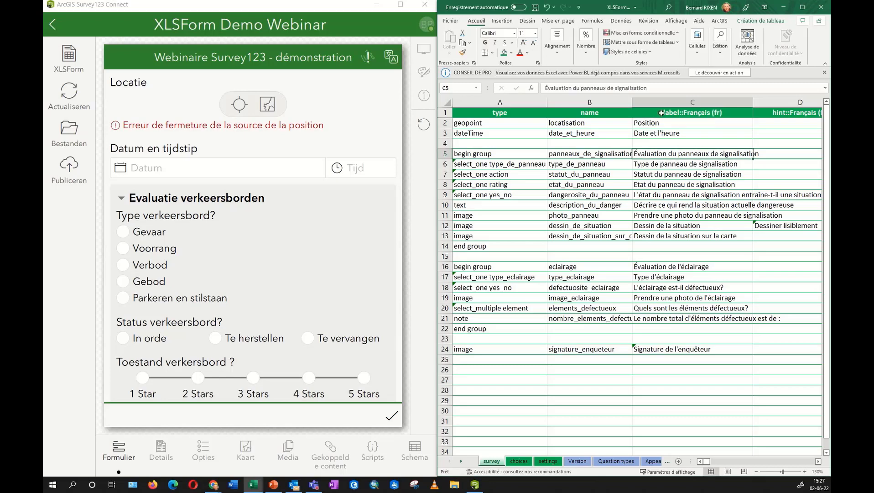
pyautogui.click(692, 102)
pyautogui.click(786, 101)
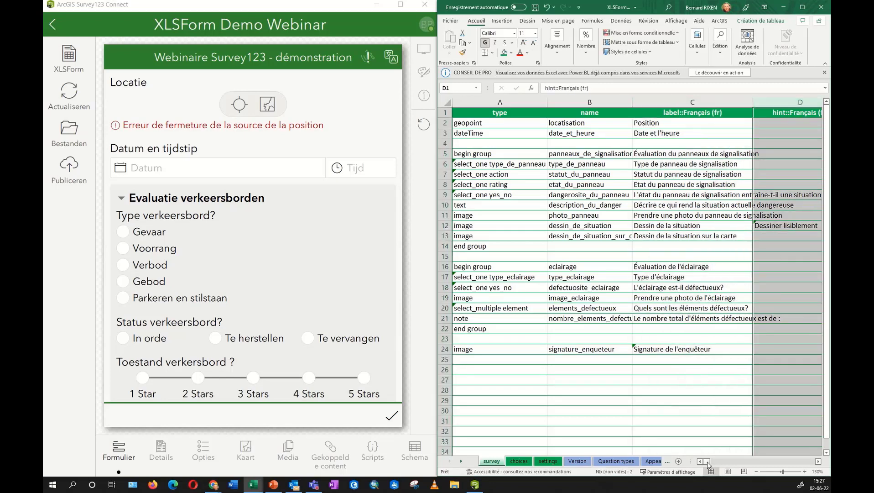
pyautogui.moveTo(707, 462); pyautogui.dragTo(710, 464)
pyautogui.click(789, 113)
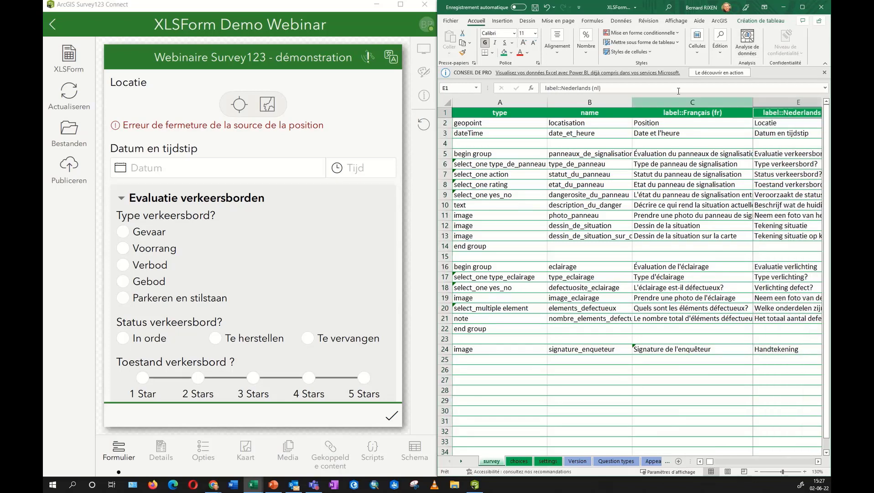
pyautogui.moveTo(557, 88); pyautogui.dragTo(635, 89)
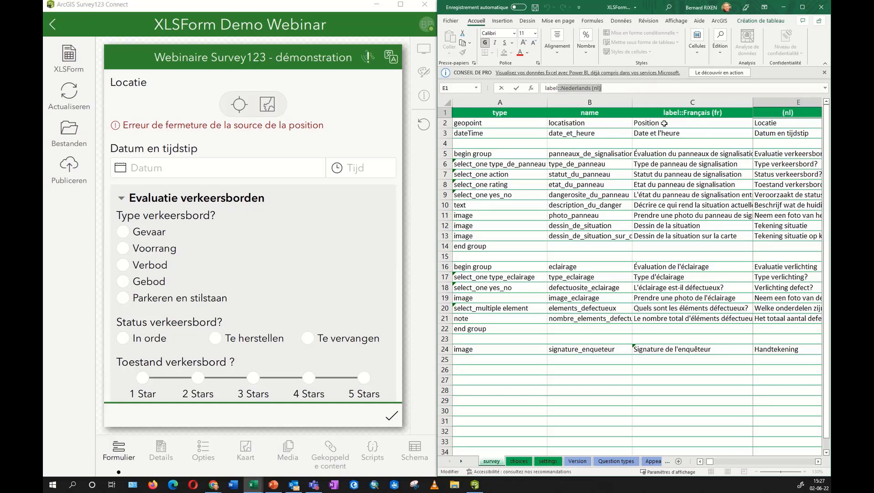
# Step through the French labels in column C, then show the settings sheet.
pyautogui.click(666, 152)
pyautogui.click(665, 184)
pyautogui.click(665, 214)
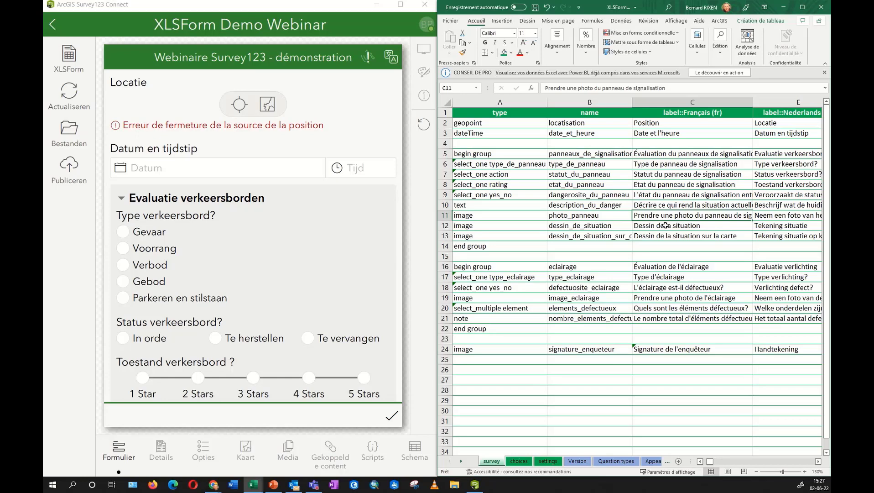
pyautogui.click(549, 461)
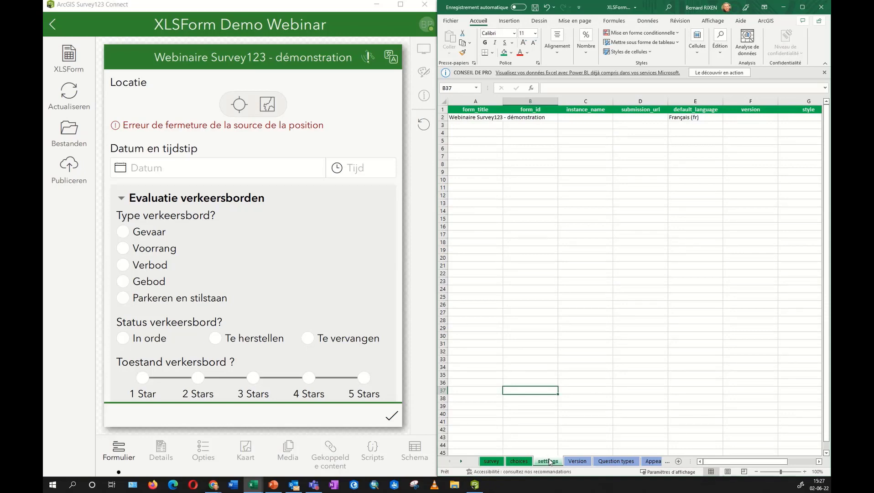
# Note default_language Français (fr), switch the preview back to French, and return Excel to the survey sheet.
pyautogui.click(706, 119)
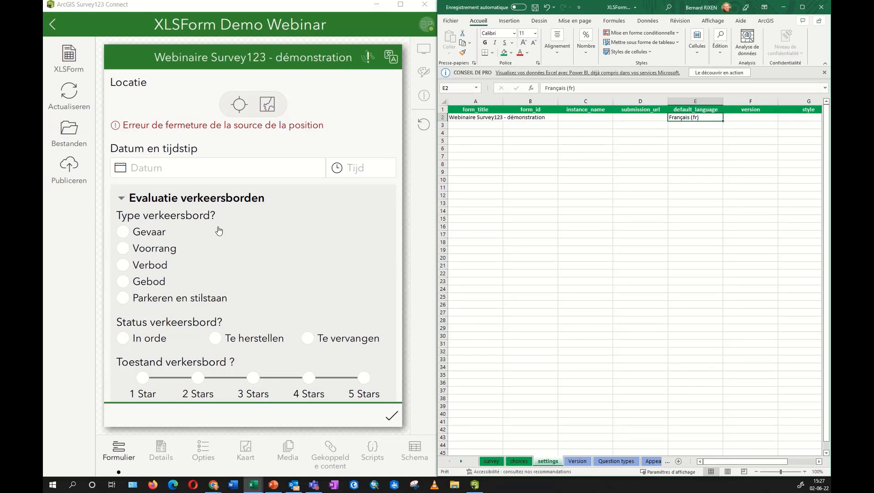
pyautogui.click(391, 57)
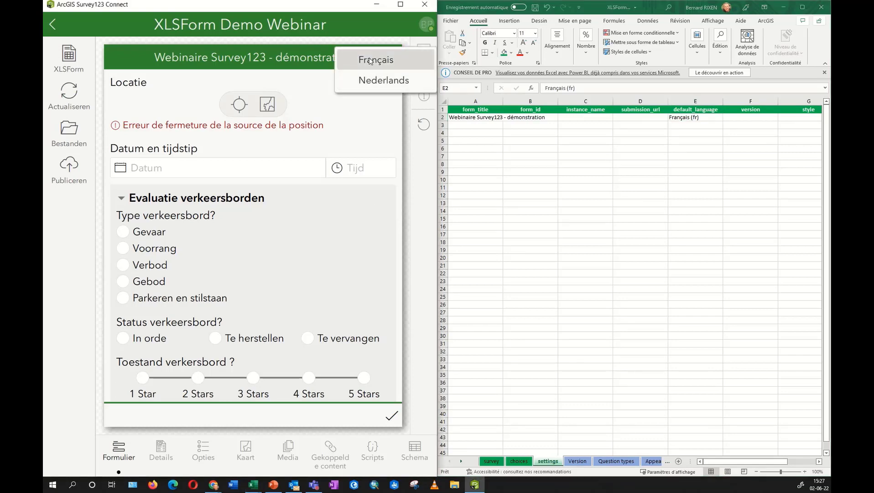
pyautogui.click(382, 68)
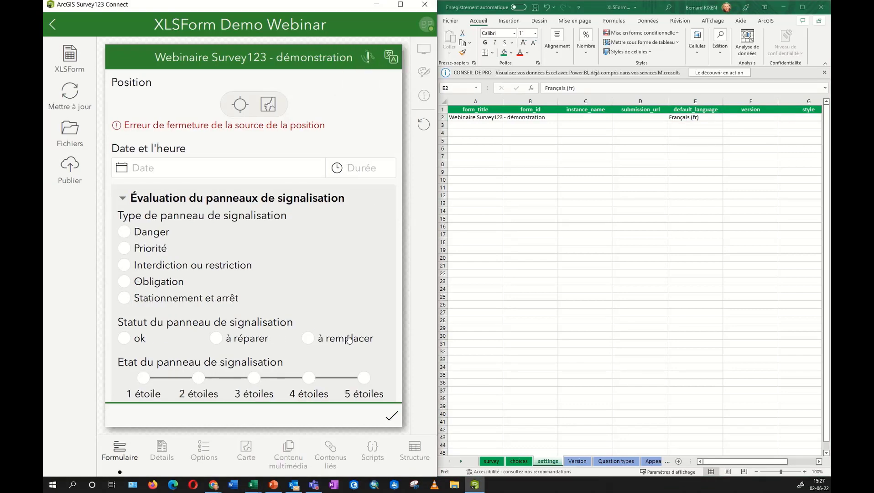
pyautogui.click(494, 466)
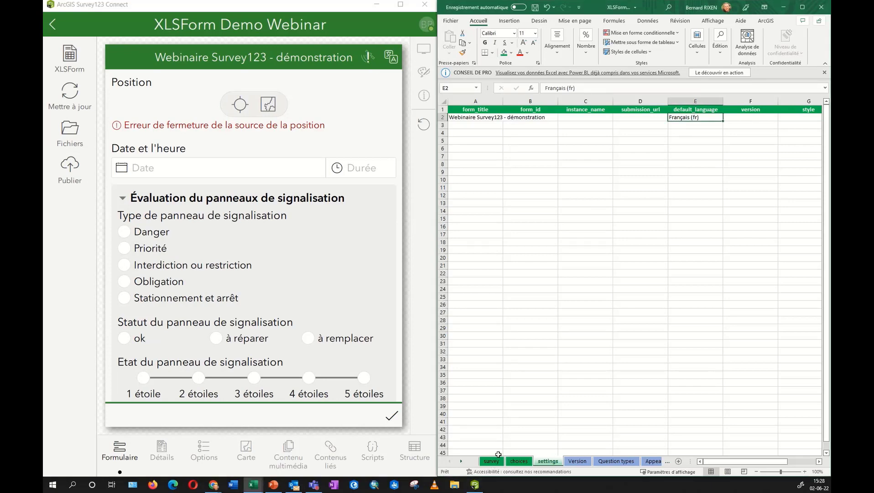
pyautogui.click(496, 461)
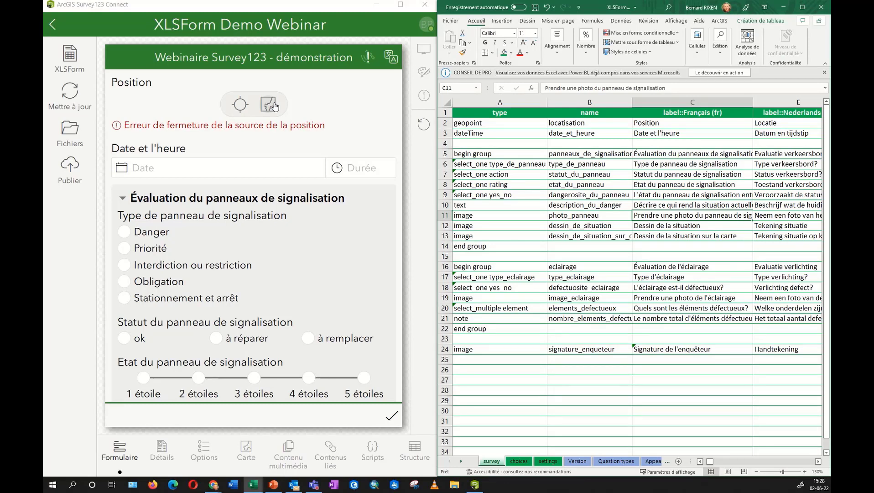
# Inspect the allowed question types for the geopoint cell A2 without changing it.
pyautogui.click(491, 123)
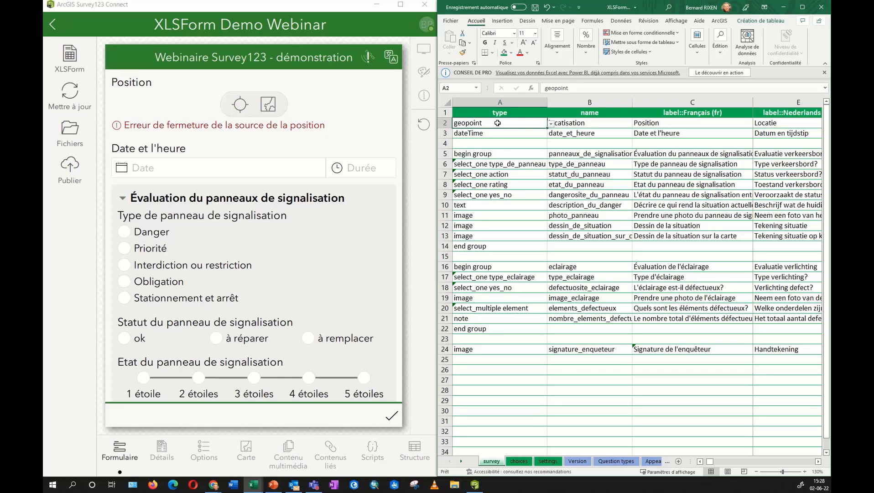
pyautogui.click(551, 123)
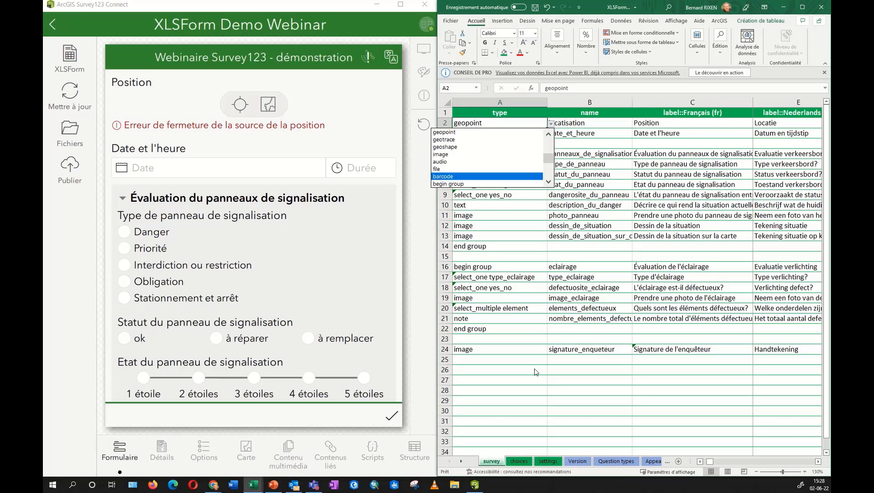
pyautogui.press('Escape')
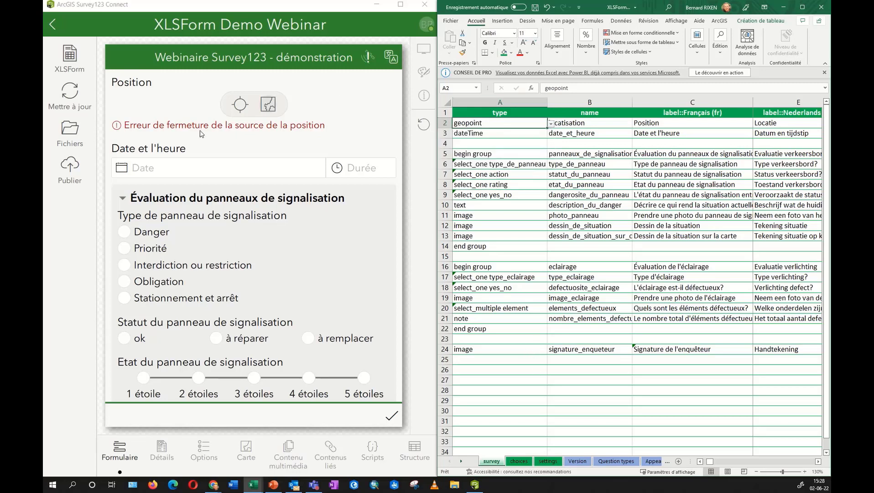
# Search the map for Wemmel and place the Position point just southwest of it (50°54'N 4°18'E).
pyautogui.click(273, 112)
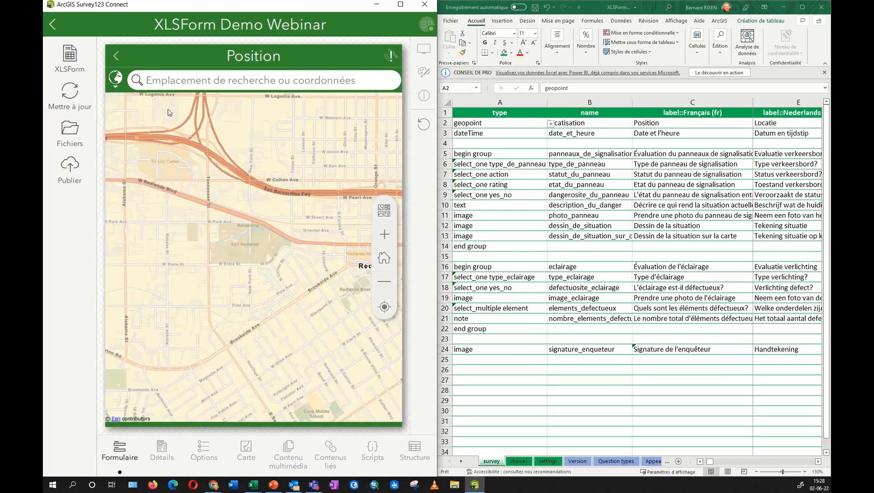
pyautogui.click(242, 87)
pyautogui.write('wemmel')
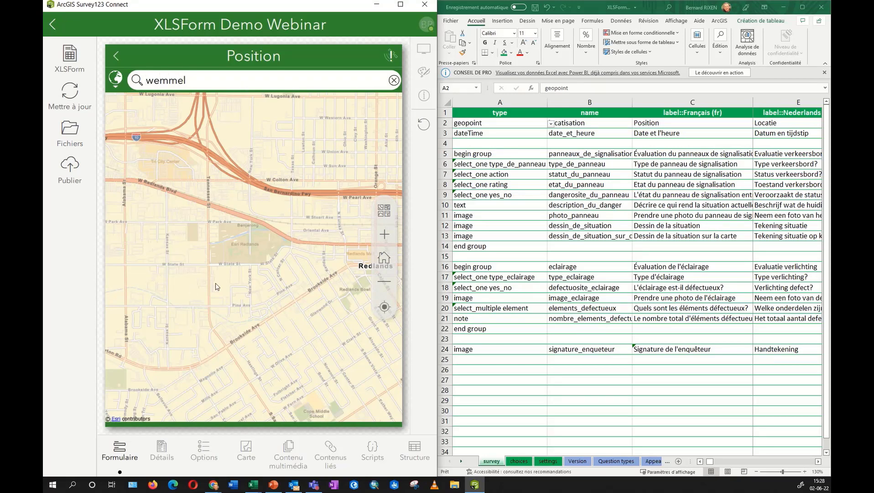
pyautogui.press('Return')
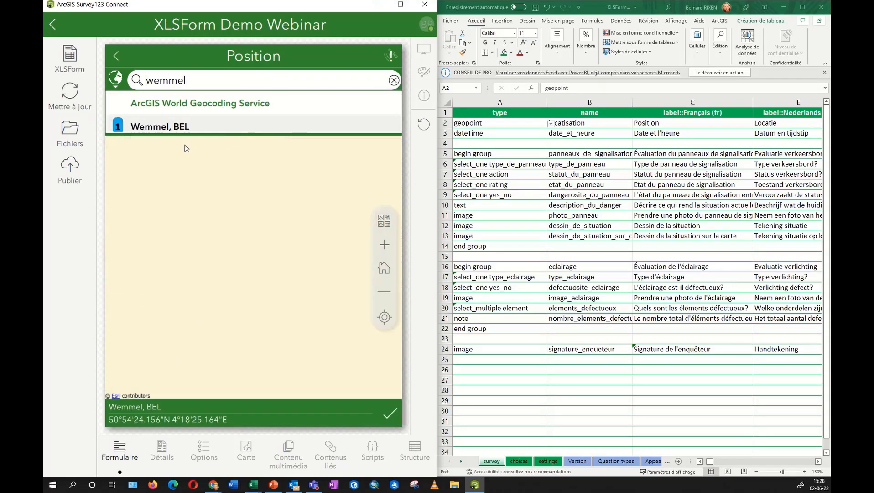
pyautogui.moveTo(239, 306); pyautogui.dragTo(254, 263)
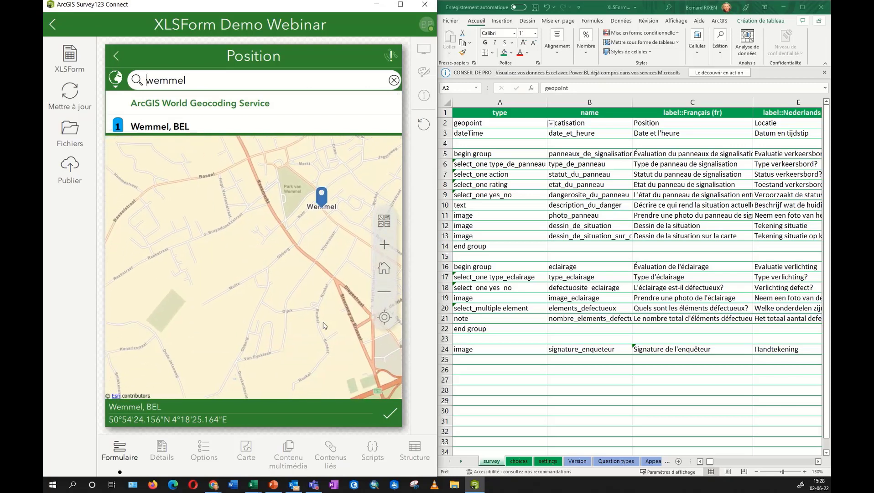
pyautogui.click(244, 280)
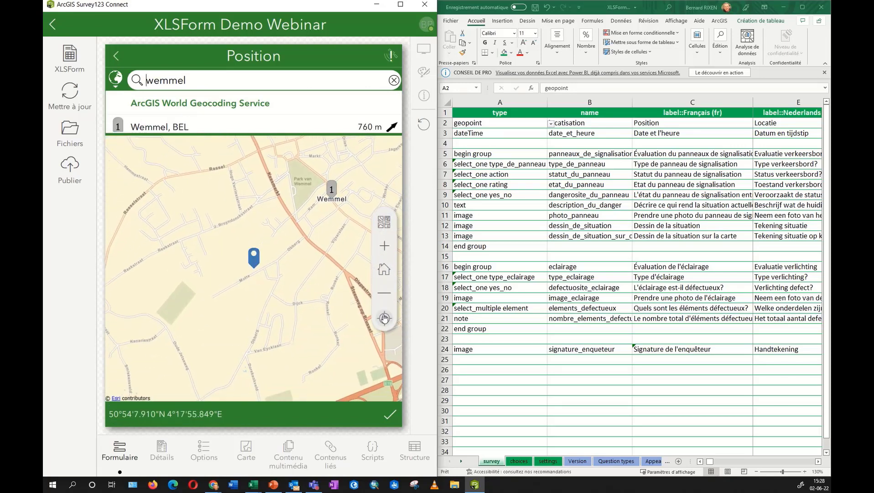
pyautogui.click(389, 418)
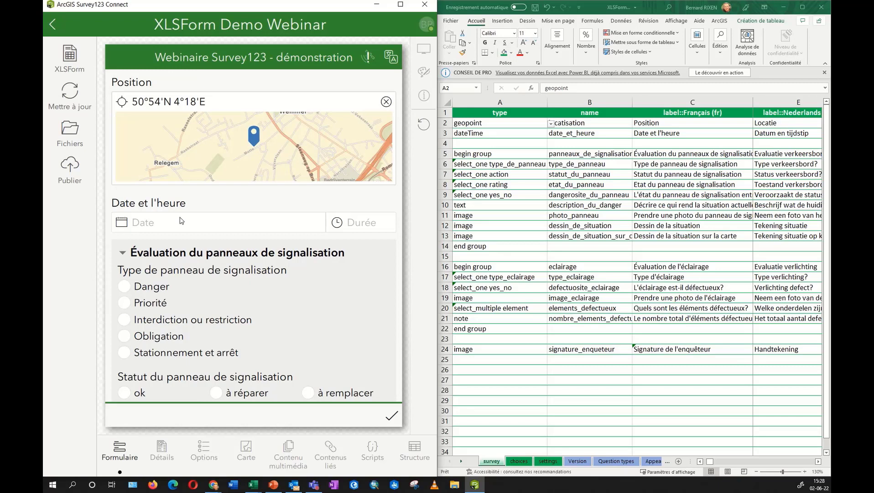
pyautogui.click(122, 254)
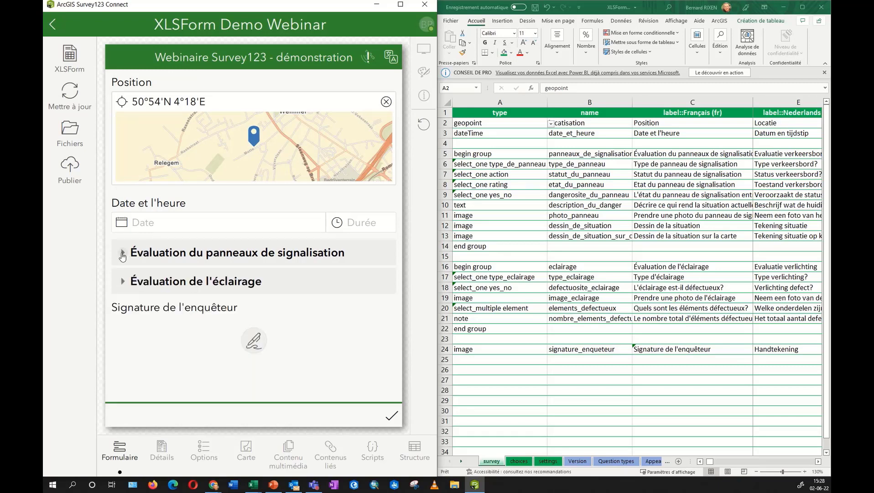
pyautogui.click(122, 254)
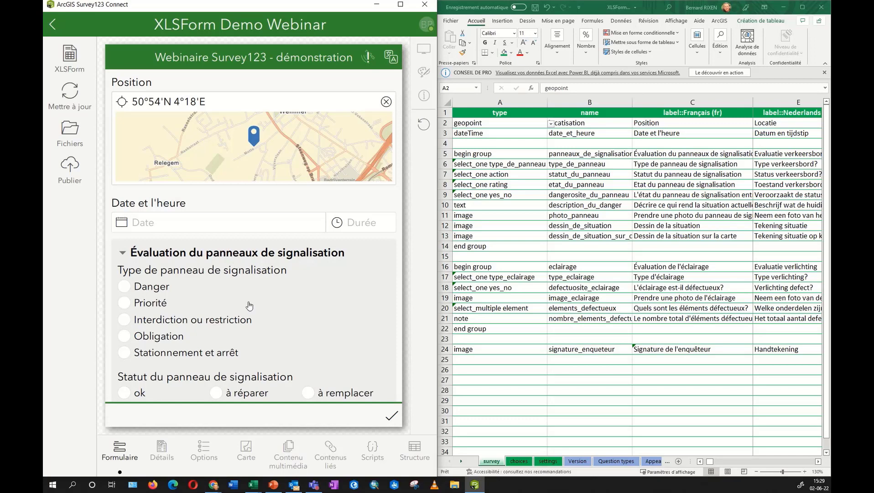
pyautogui.click(685, 154)
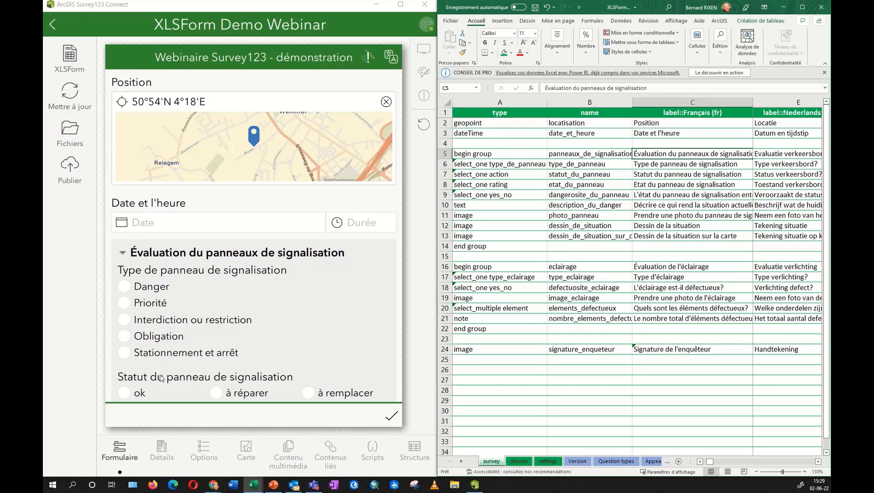
# Highlight the begin group cell A5 and end group cell A14, and bring column H into view.
pyautogui.click(489, 154)
pyautogui.keyDown('ctrl'); pyautogui.click(504, 246); pyautogui.keyUp('ctrl')
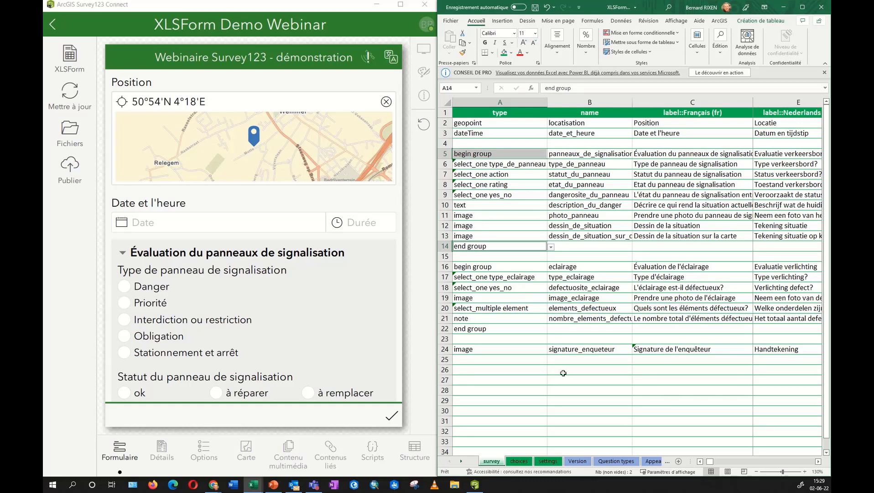
pyautogui.click(818, 462)
pyautogui.click(818, 462)
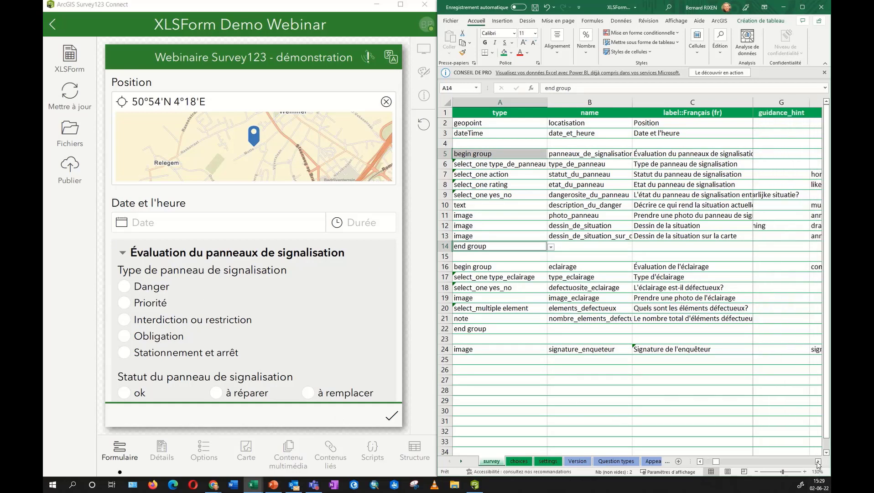
pyautogui.click(818, 461)
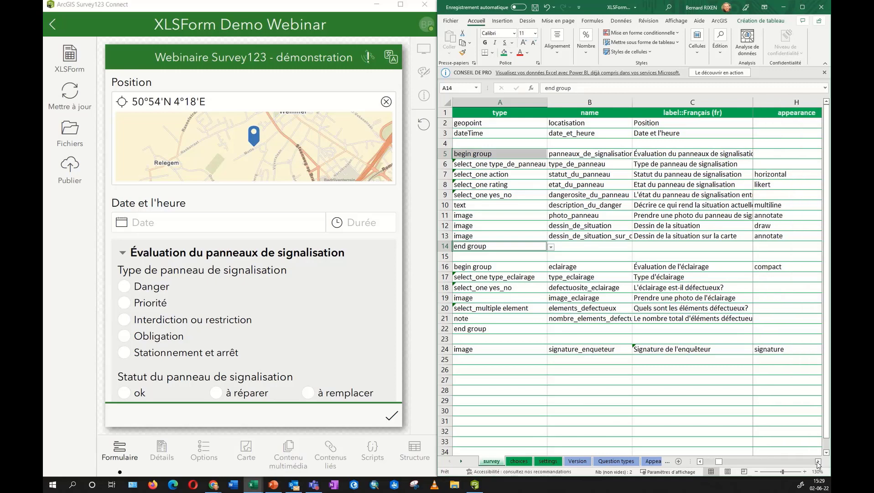
# Point out the appearance values: compact in H16, the empty H5, and the appearance heading.
pyautogui.click(773, 268)
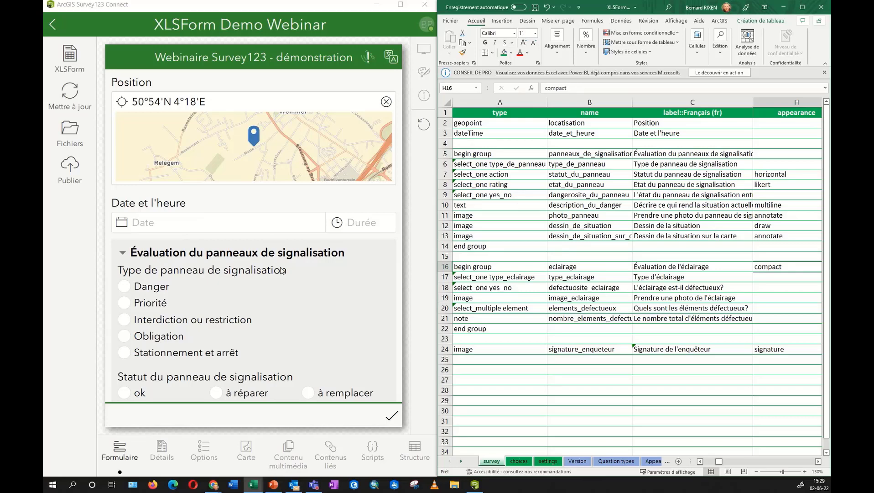
pyautogui.scroll(-10, 281, 272)
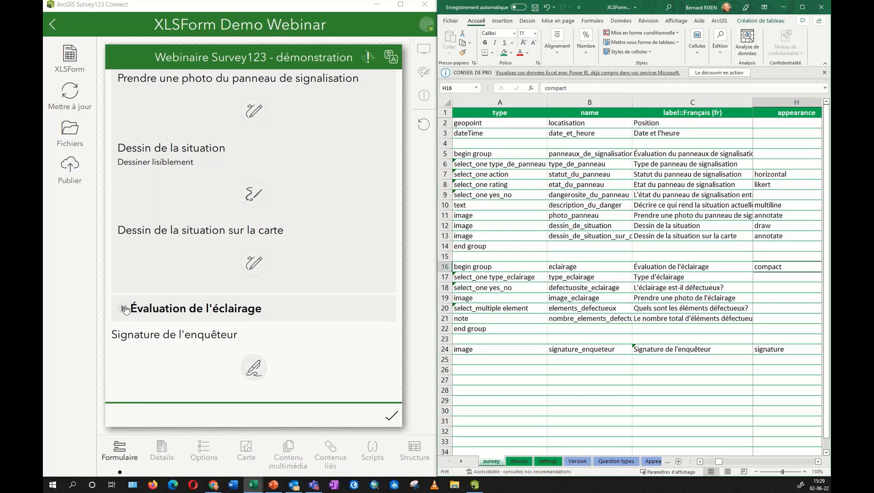
pyautogui.click(773, 153)
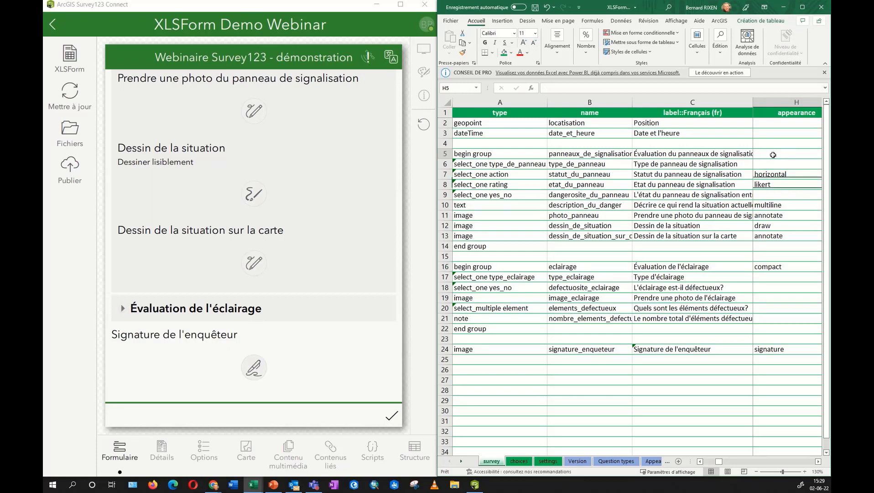
pyautogui.scroll(10, 201, 173)
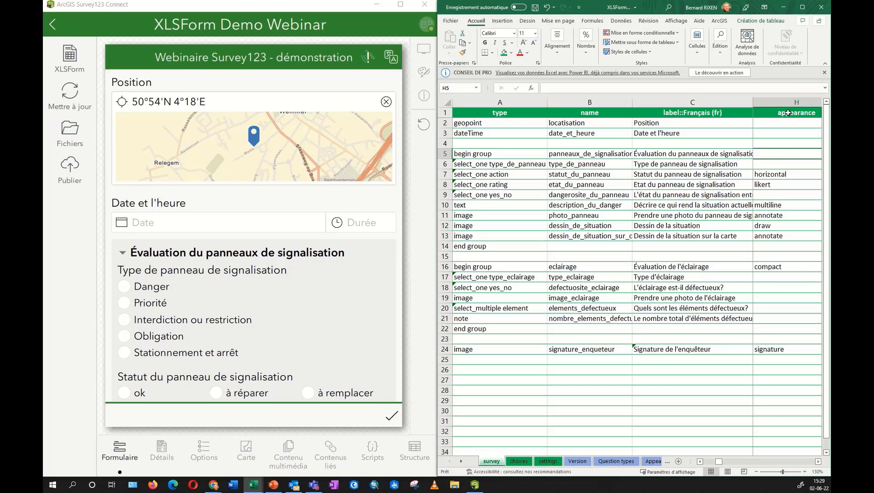
pyautogui.click(788, 113)
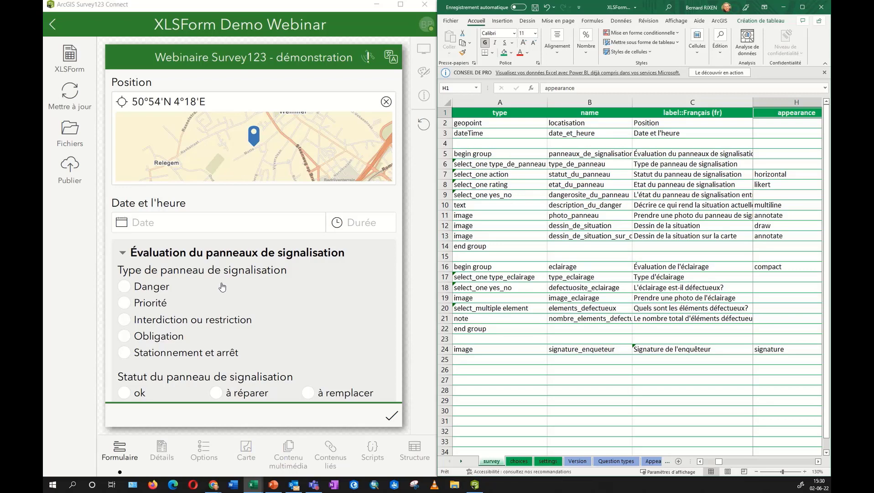
pyautogui.scroll(-3, 222, 287)
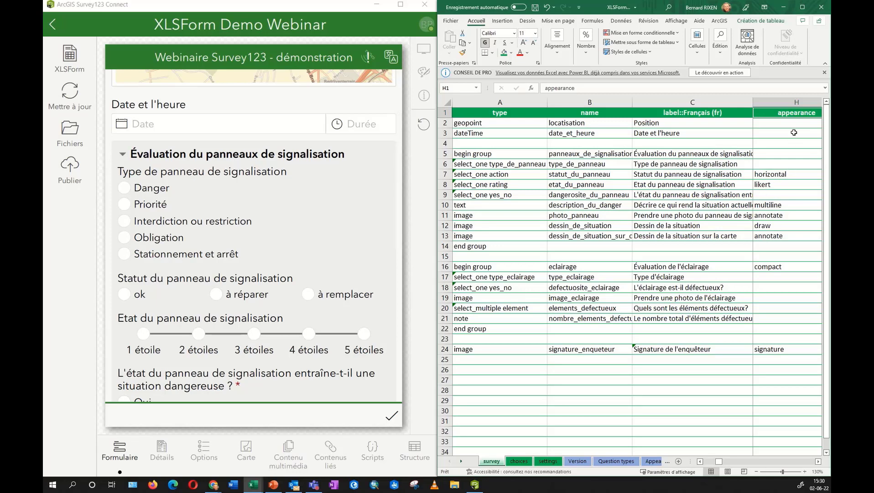
pyautogui.click(795, 102)
pyautogui.click(775, 175)
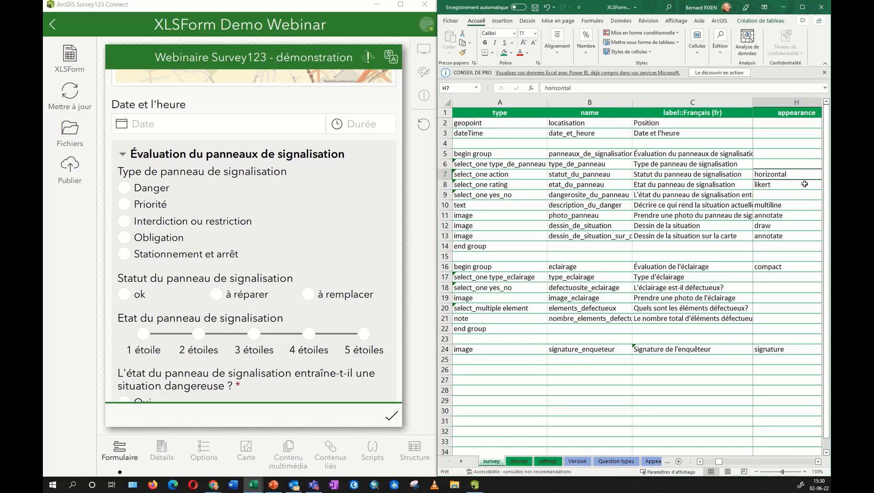
pyautogui.click(779, 184)
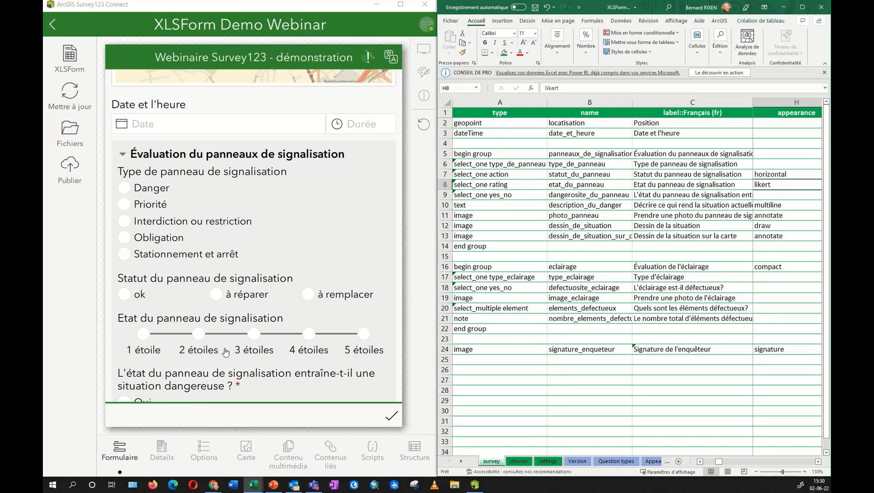
pyautogui.scroll(-2, 223, 339)
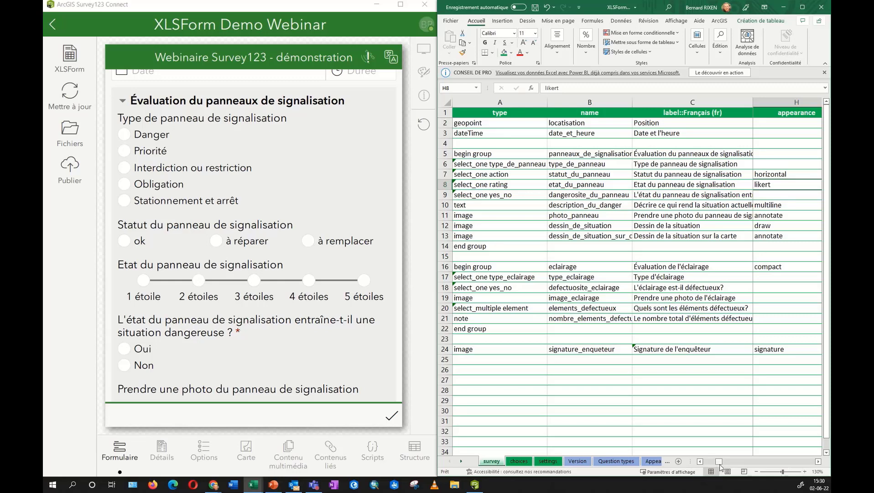
pyautogui.moveTo(719, 461); pyautogui.dragTo(721, 465)
# Point out the required column's yes values in I9 and I18 alongside the survey preview.
pyautogui.click(818, 462)
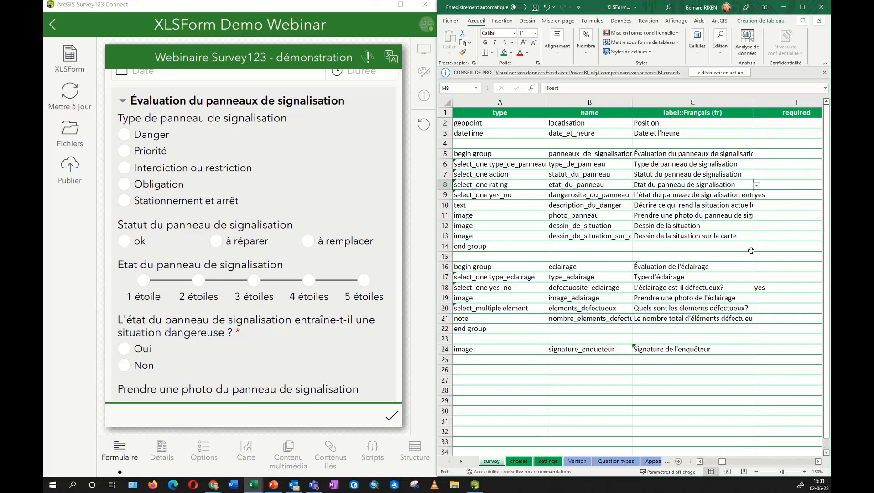
pyautogui.click(774, 195)
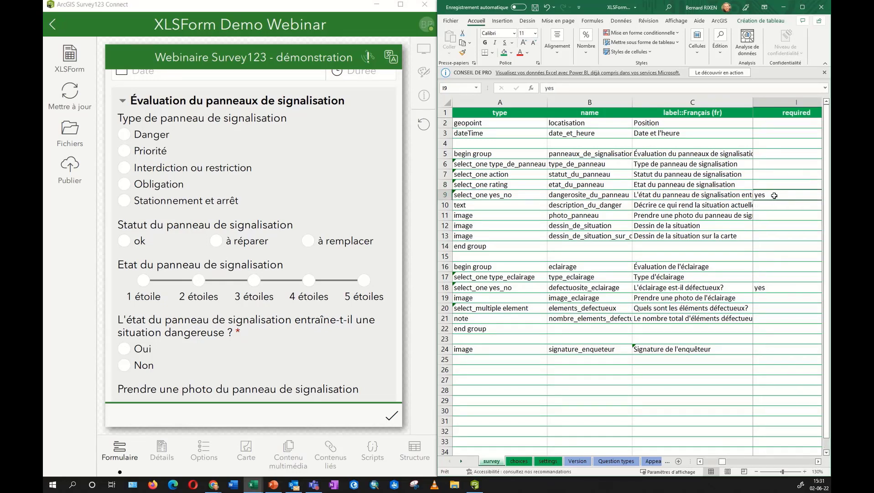
pyautogui.click(782, 113)
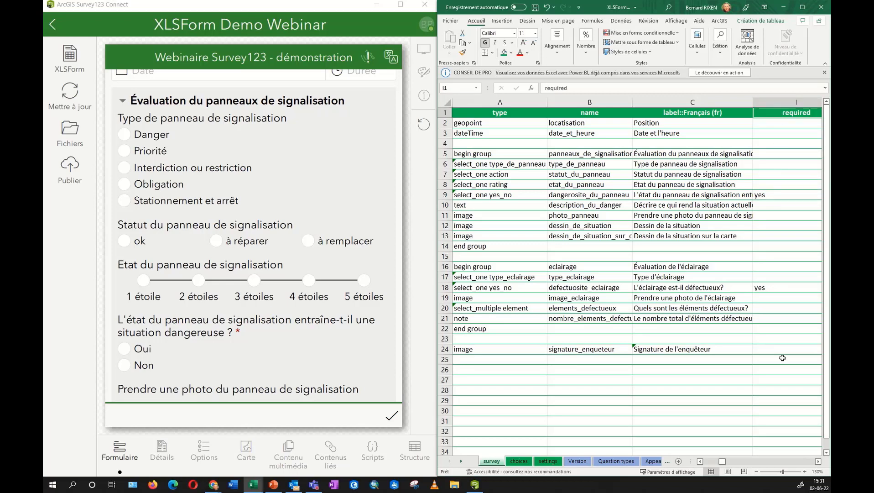
pyautogui.click(773, 288)
pyautogui.click(781, 195)
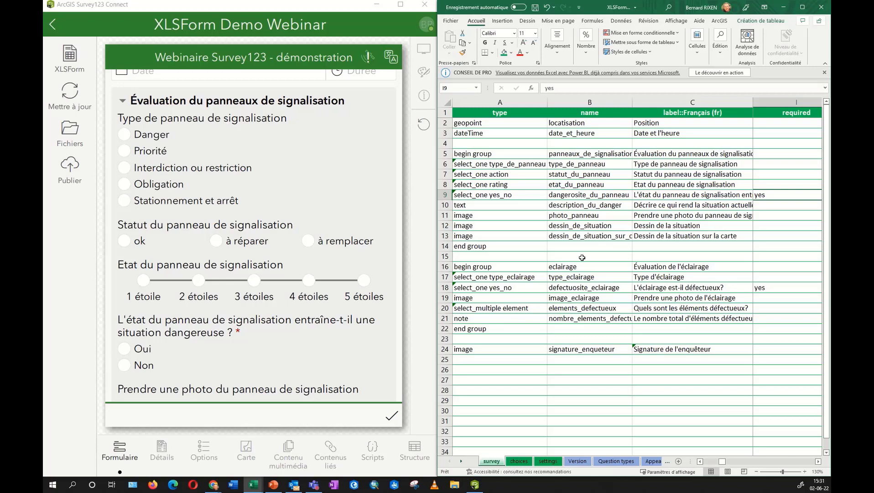
pyautogui.scroll(-3, 276, 300)
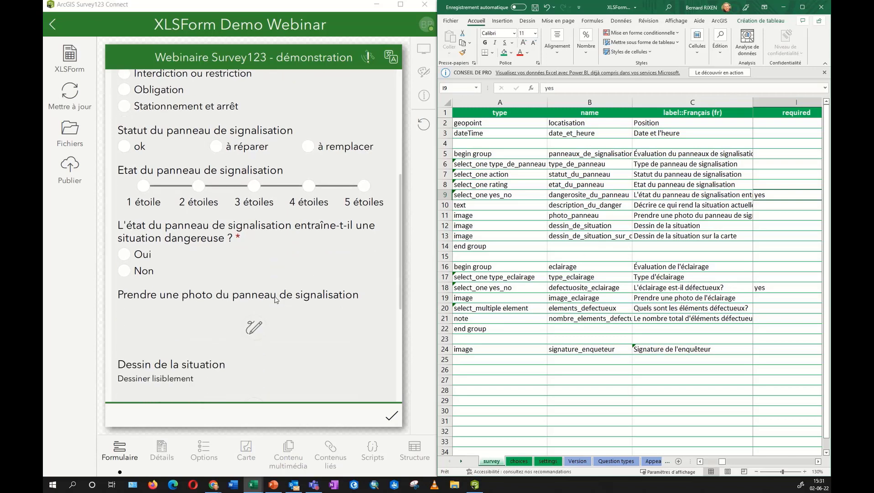
pyautogui.scroll(-2, 276, 300)
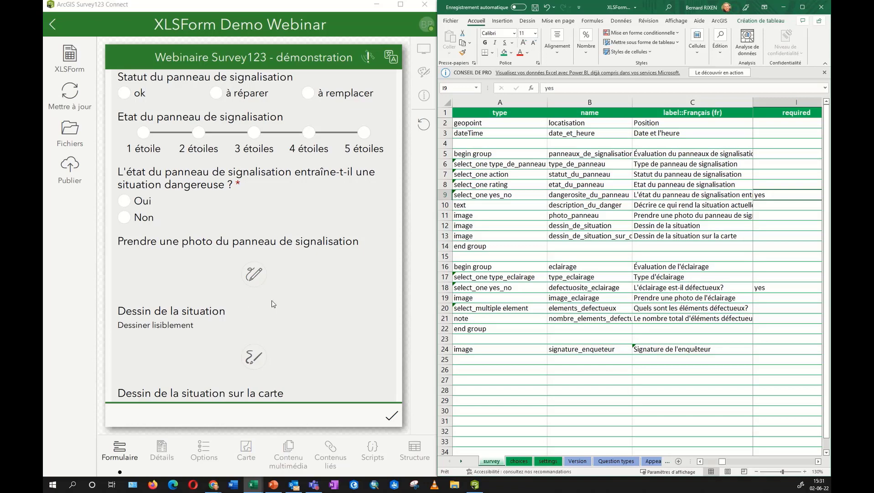
pyautogui.scroll(-1, 272, 341)
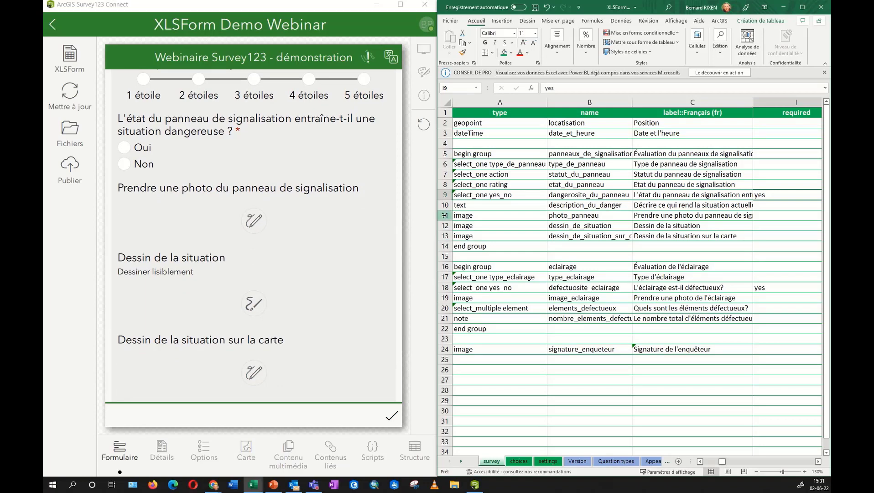
# Select image rows 11–13 and show their annotate/draw appearances, plus signature in H24.
pyautogui.moveTo(445, 215); pyautogui.dragTo(445, 235)
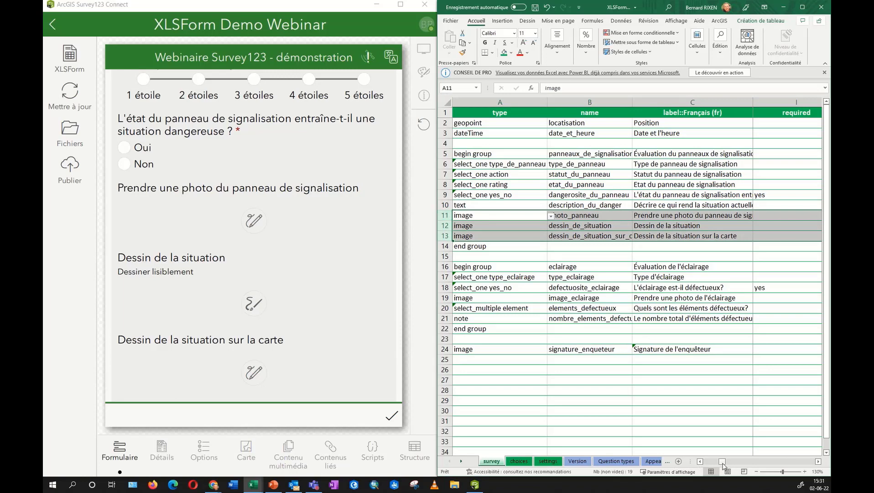
pyautogui.moveTo(723, 466); pyautogui.dragTo(807, 465)
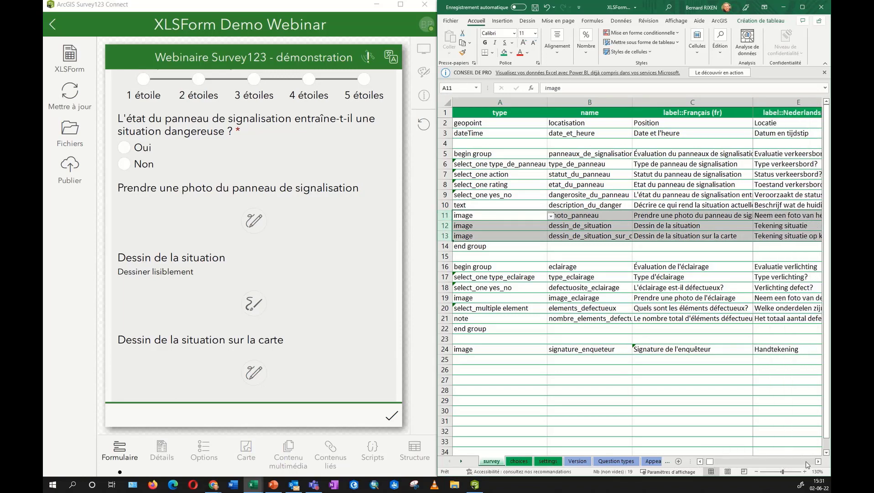
pyautogui.click(820, 464)
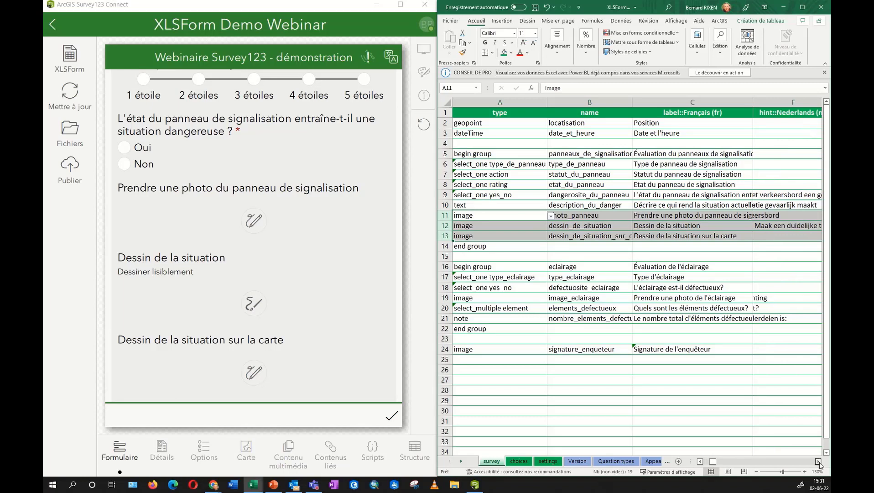
pyautogui.click(819, 464)
pyautogui.click(819, 465)
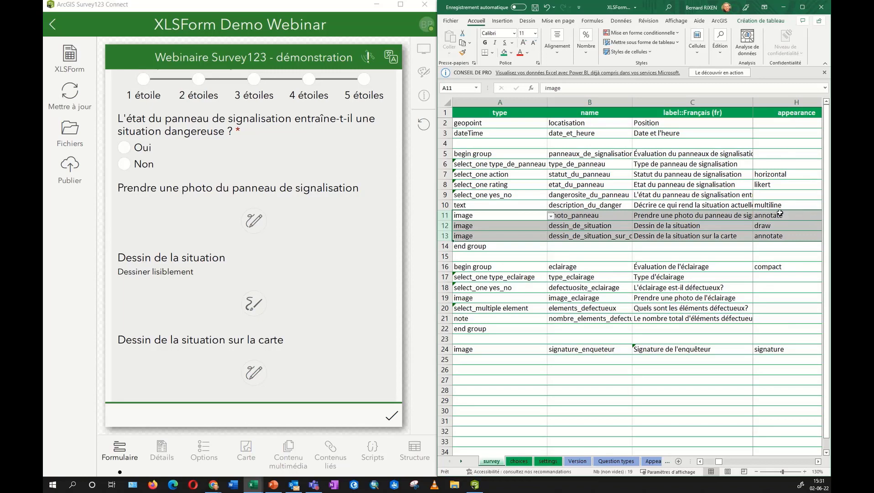
pyautogui.click(788, 216)
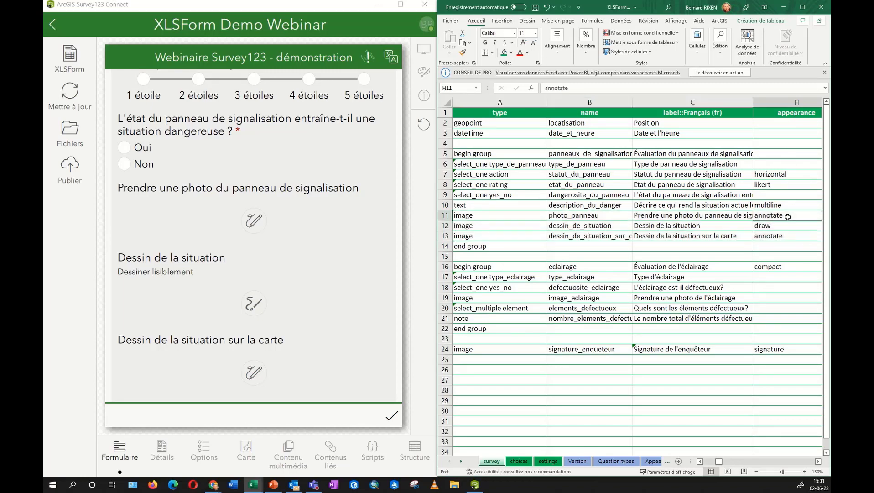
pyautogui.click(785, 223)
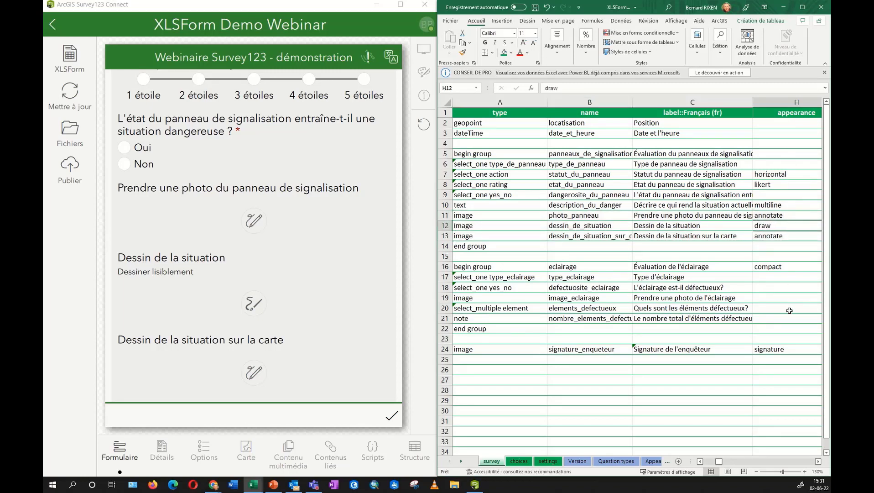
pyautogui.click(793, 352)
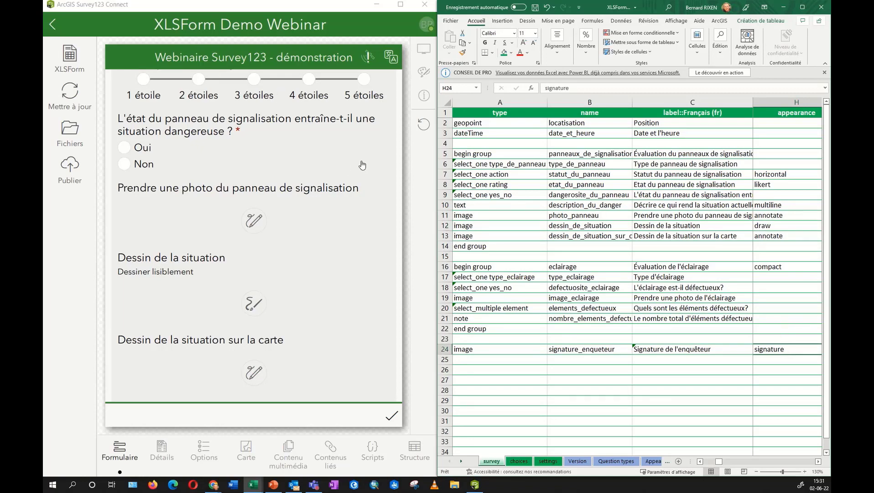
# Load location-panneaux-chantier.png from Images > Waze into the sign photo question.
pyautogui.click(251, 223)
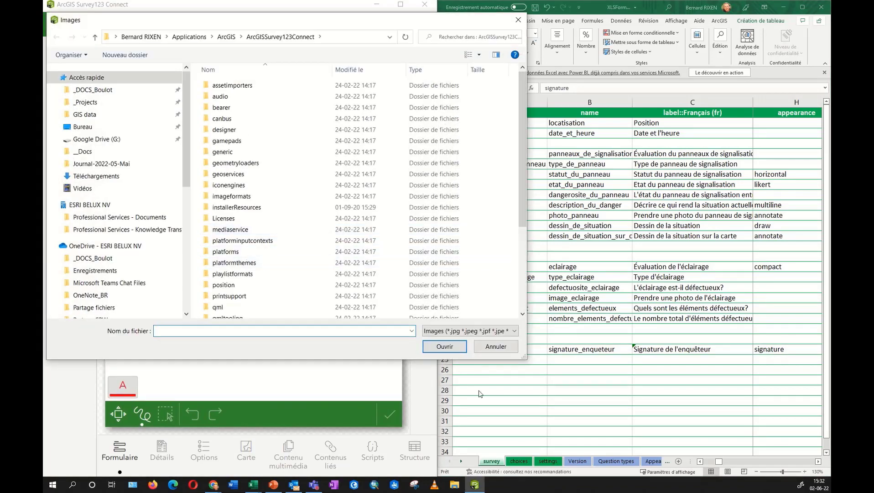
pyautogui.scroll(-2, 94, 216)
pyautogui.scroll(-2, 94, 217)
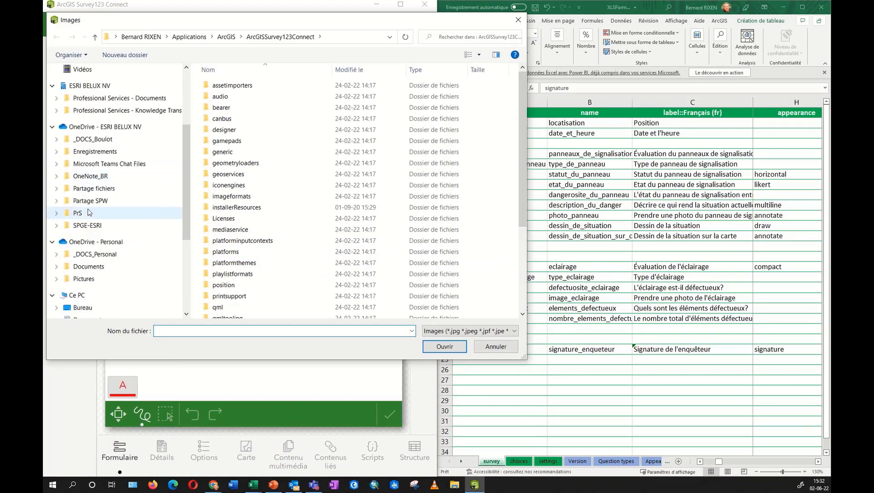
pyautogui.scroll(-4, 98, 287)
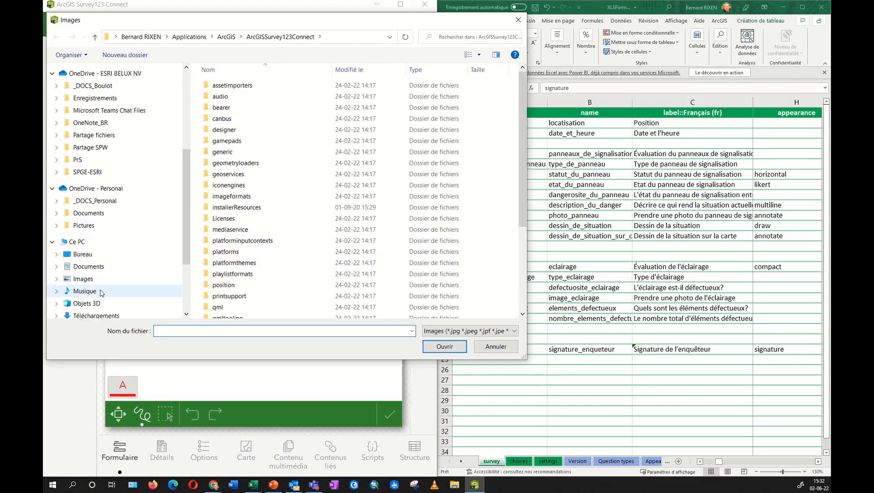
pyautogui.click(95, 287)
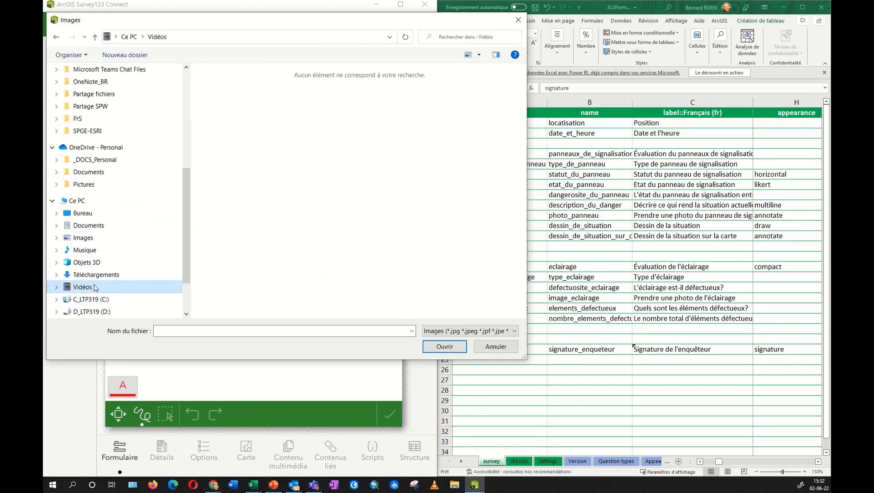
pyautogui.click(83, 238)
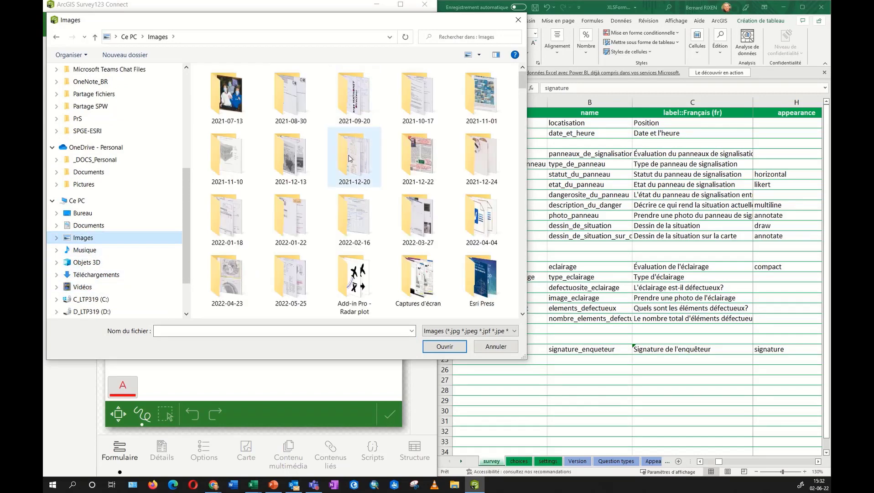
pyautogui.scroll(-5, 346, 137)
pyautogui.doubleClick(354, 201)
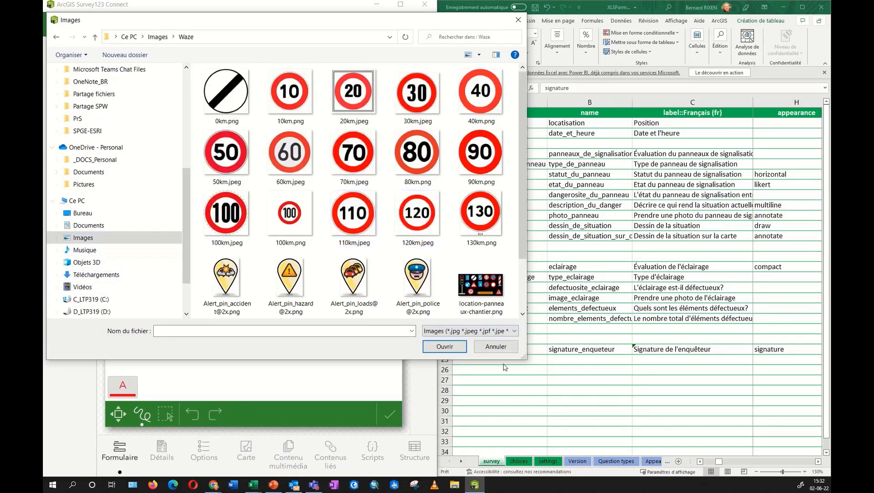
pyautogui.click(480, 292)
pyautogui.click(461, 347)
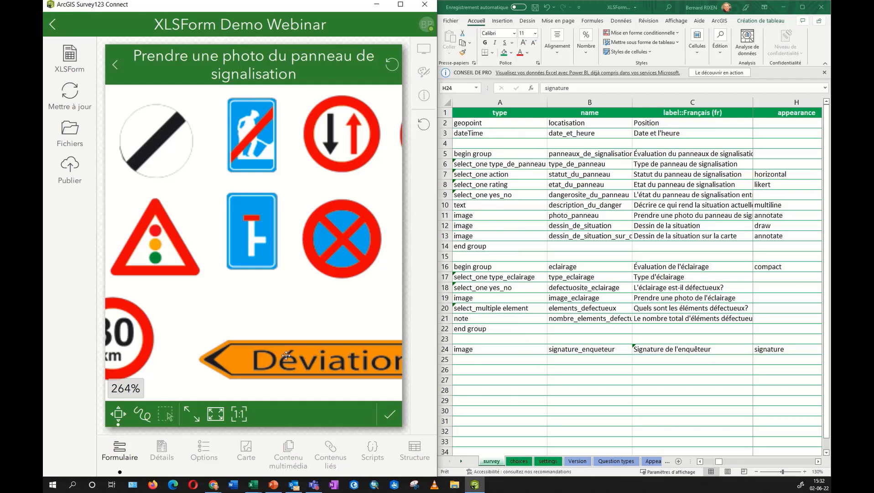
# Circle the blue sign in red with the freehand pen and save the annotated photo.
pyautogui.scroll(-5, 296, 206)
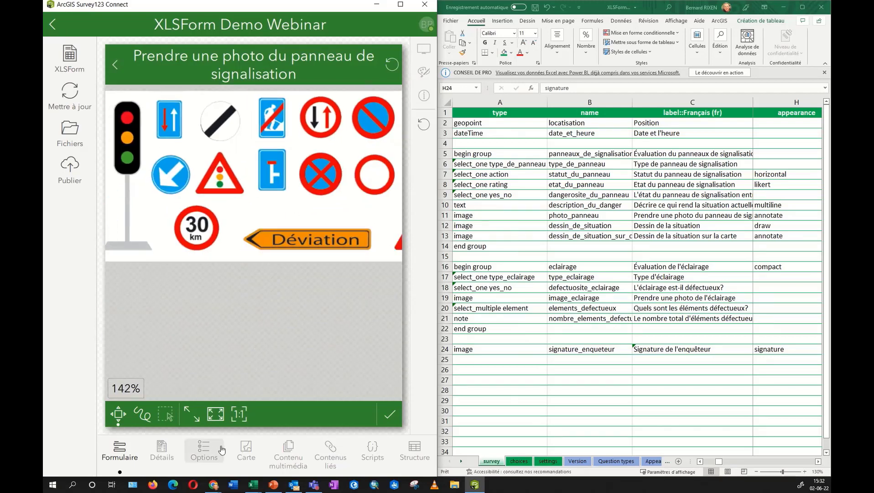
pyautogui.click(143, 413)
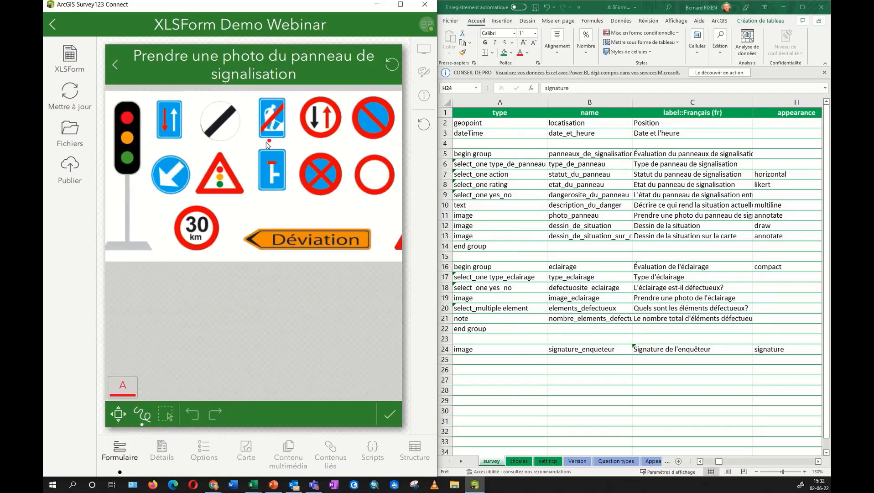
pyautogui.moveTo(268, 145)
pyautogui.mouseDown()
pyautogui.moveTo(308, 220)
pyautogui.moveTo(275, 132)
pyautogui.mouseUp()
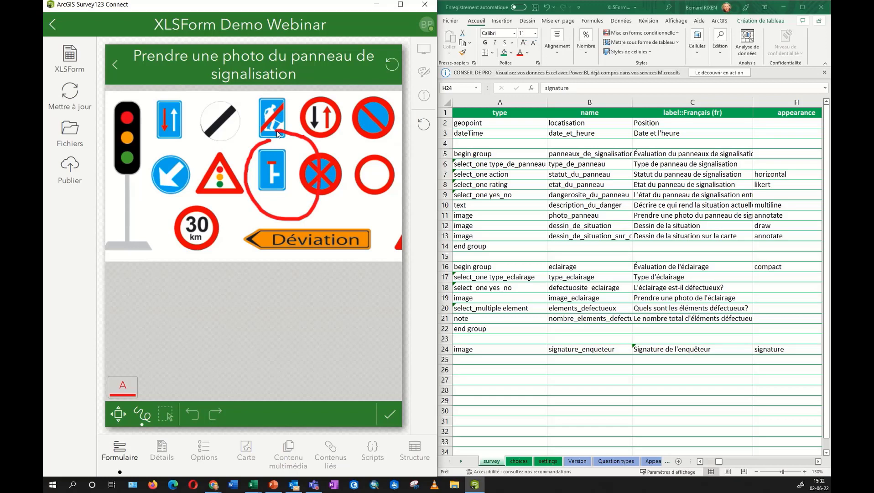
pyautogui.click(390, 415)
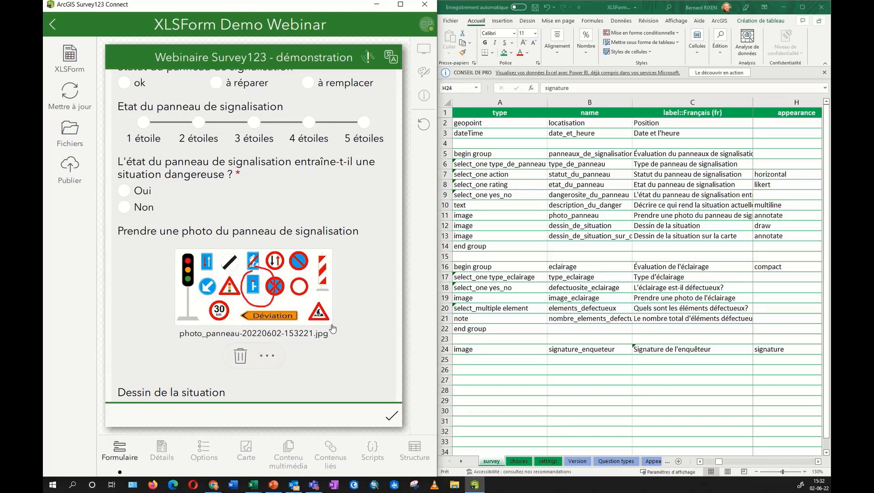
pyautogui.scroll(-1, 375, 282)
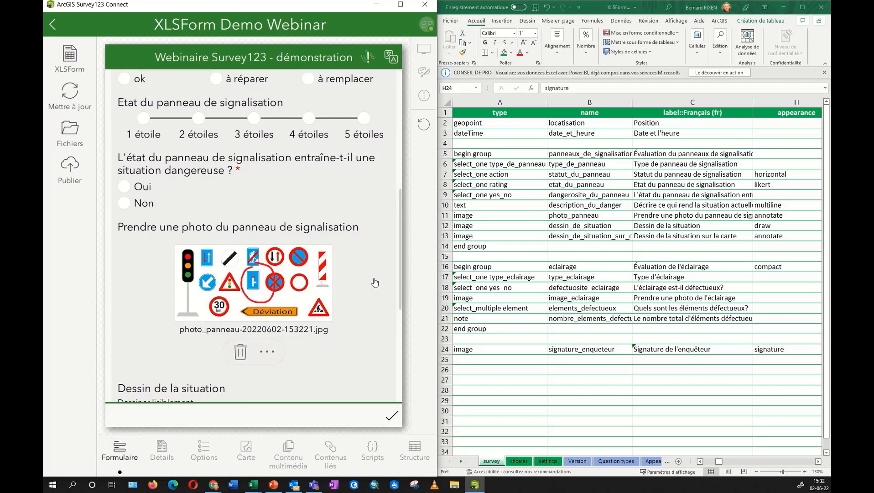
pyautogui.scroll(-5, 375, 283)
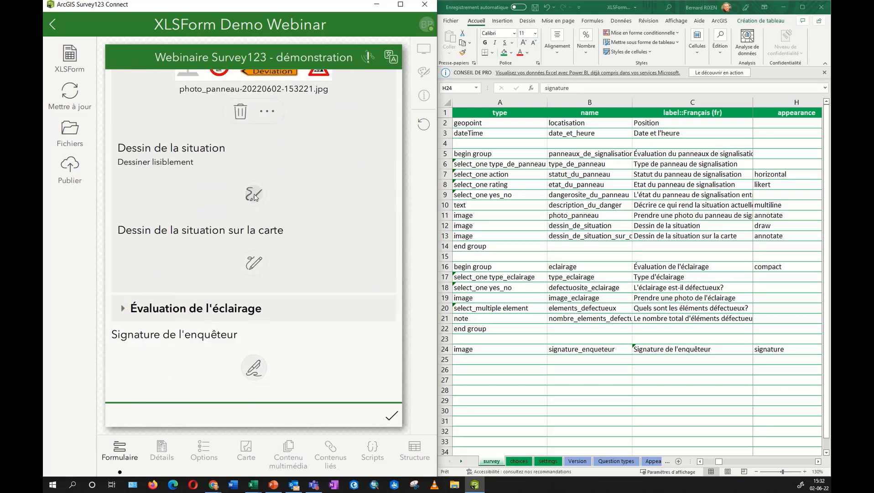
# Draw a pink-filled red square on the situation canvas with the shapes tool.
pyautogui.click(254, 195)
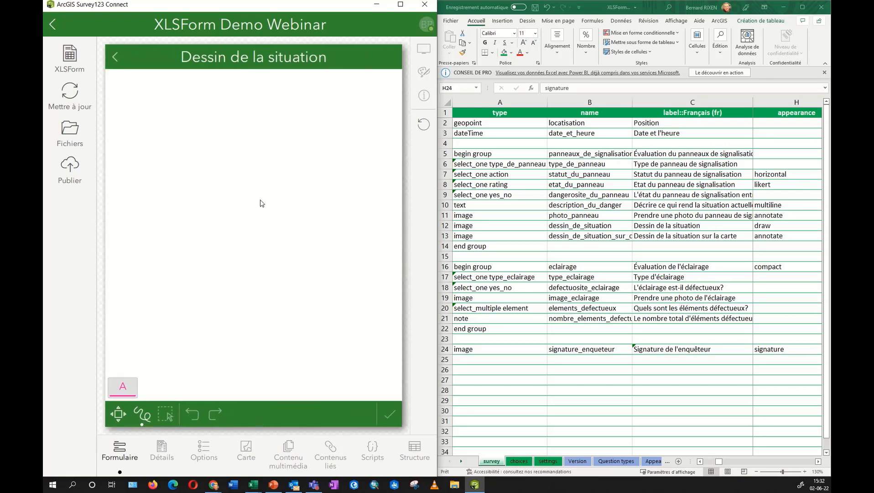
pyautogui.click(143, 414)
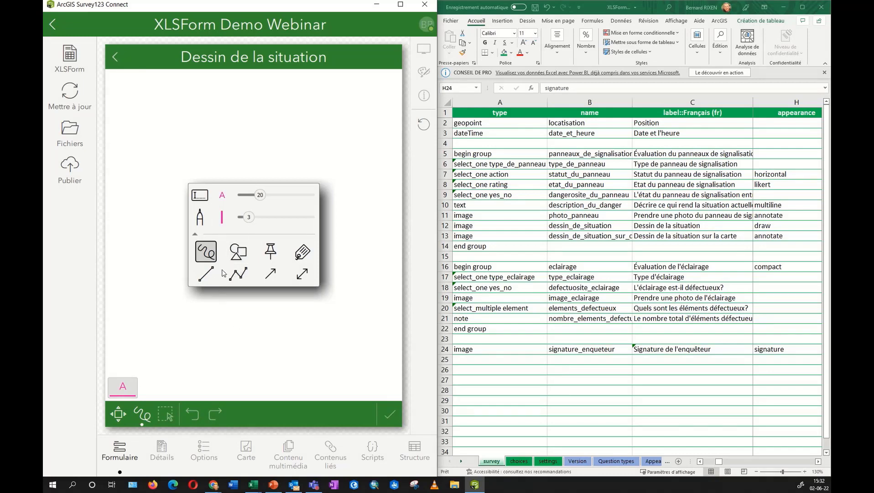
pyautogui.click(233, 253)
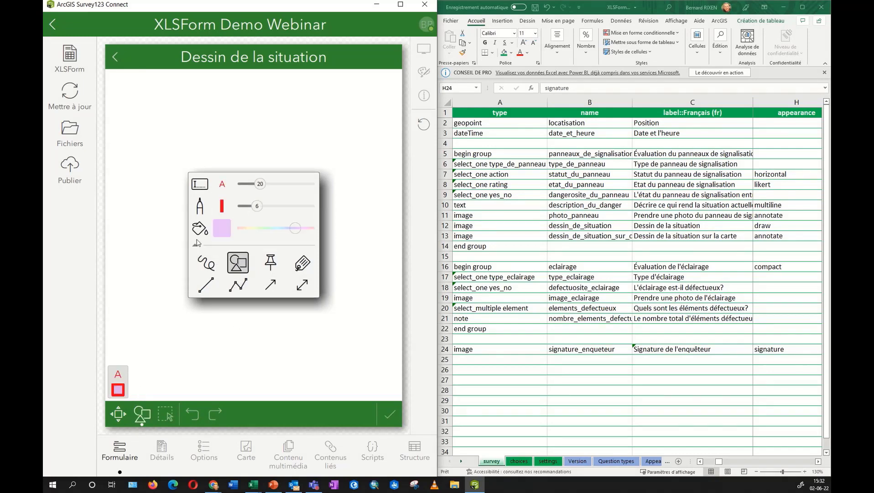
pyautogui.click(156, 189)
pyautogui.moveTo(155, 180)
pyautogui.mouseDown()
pyautogui.moveTo(159, 258)
pyautogui.moveTo(248, 254)
pyautogui.moveTo(197, 187)
pyautogui.moveTo(156, 180)
pyautogui.mouseUp()
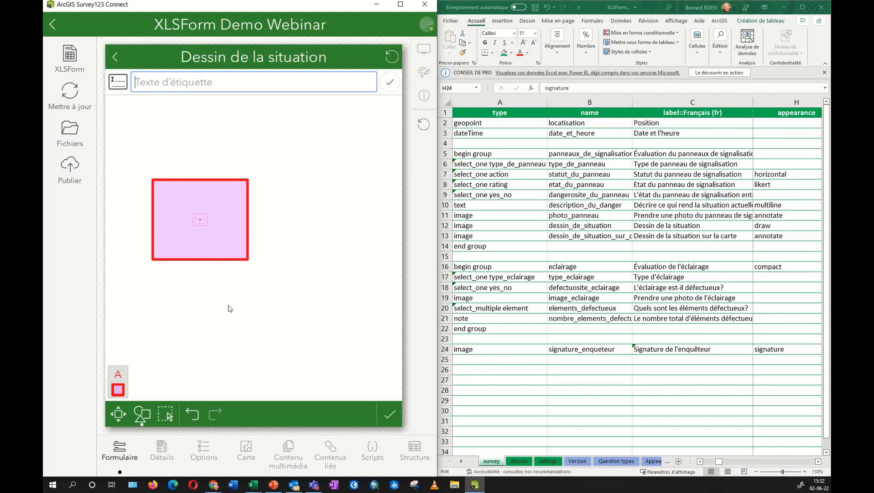
# Add a freehand pink curve right of the square and save the sketch.
pyautogui.click(142, 414)
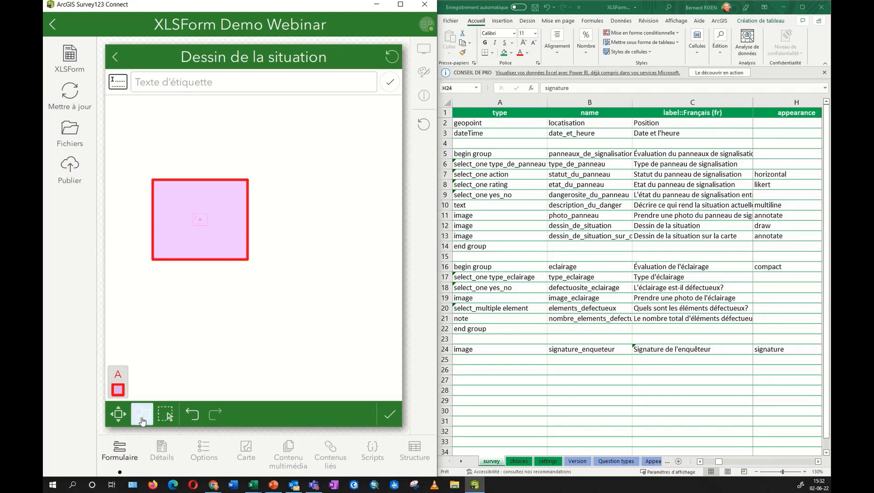
pyautogui.click(207, 263)
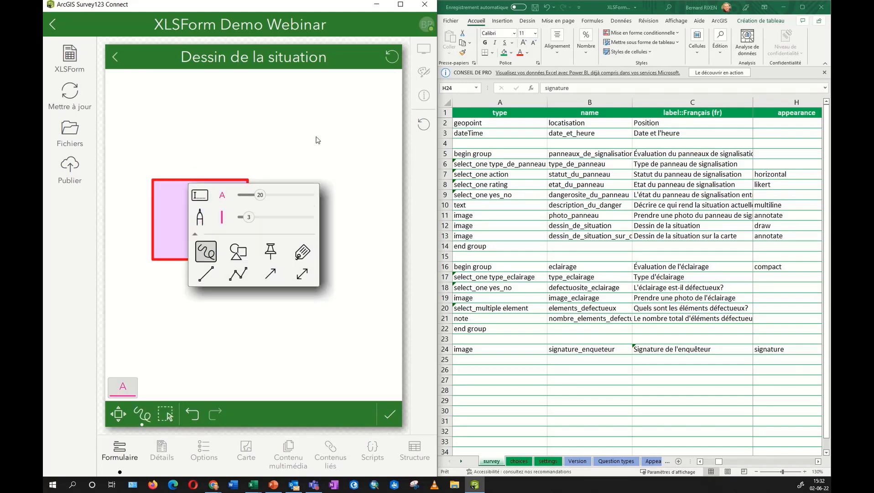
pyautogui.click(295, 169)
pyautogui.moveTo(308, 133)
pyautogui.mouseDown()
pyautogui.moveTo(314, 318)
pyautogui.moveTo(379, 173)
pyautogui.mouseUp()
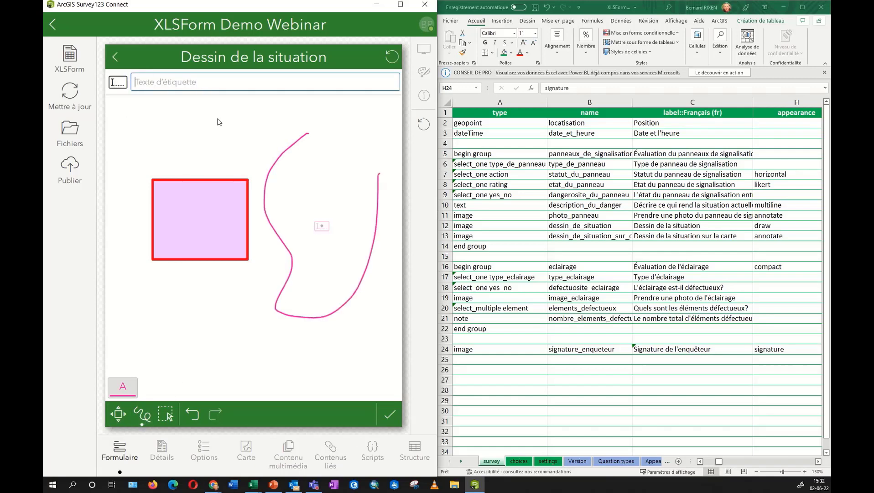
pyautogui.click(393, 420)
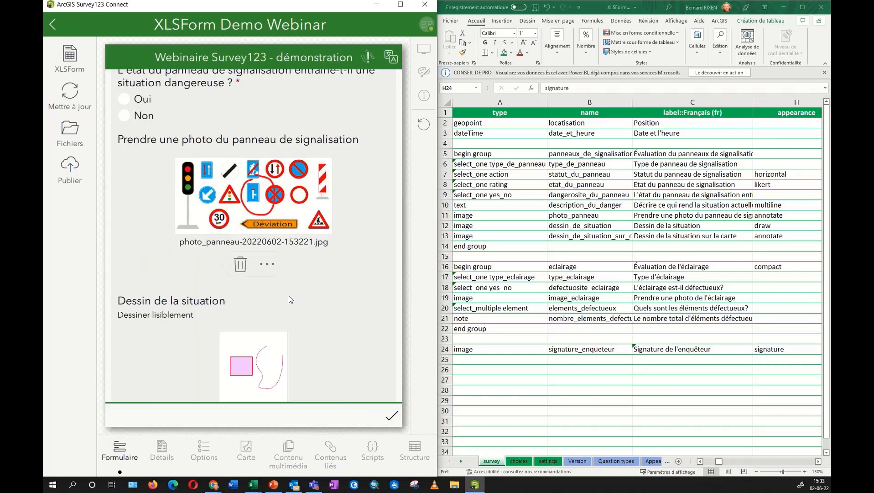
# Centre the map sketch on the current location and draw a red line along W Highland Ave.
pyautogui.scroll(-5, 291, 300)
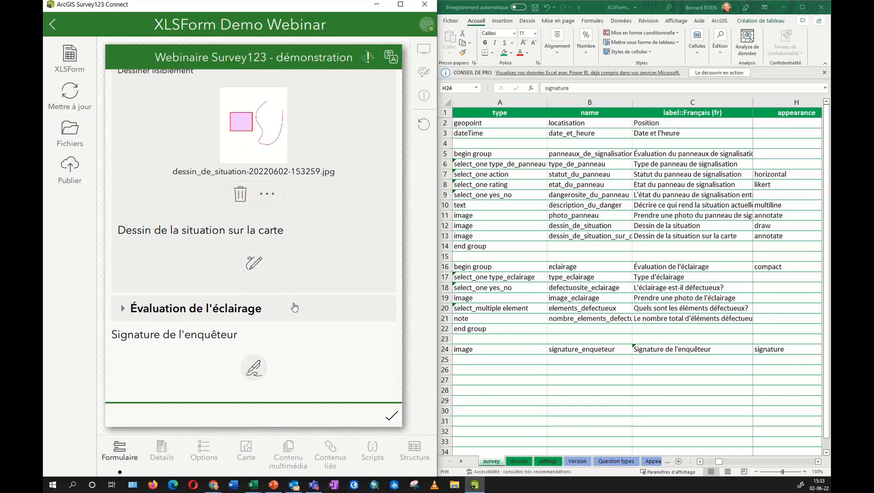
pyautogui.click(253, 263)
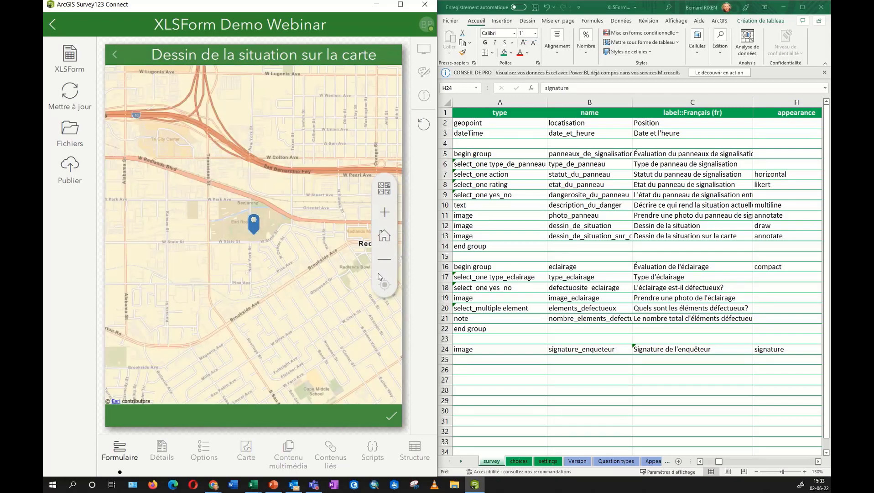
pyautogui.click(385, 285)
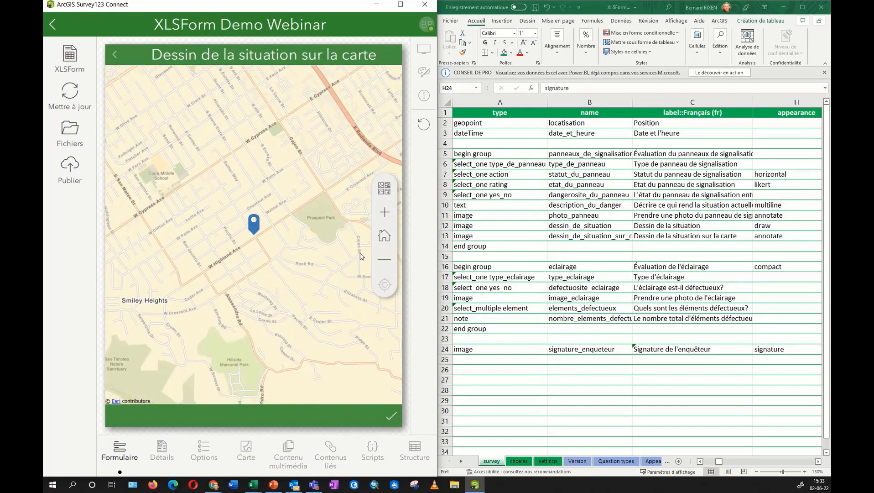
pyautogui.click(391, 417)
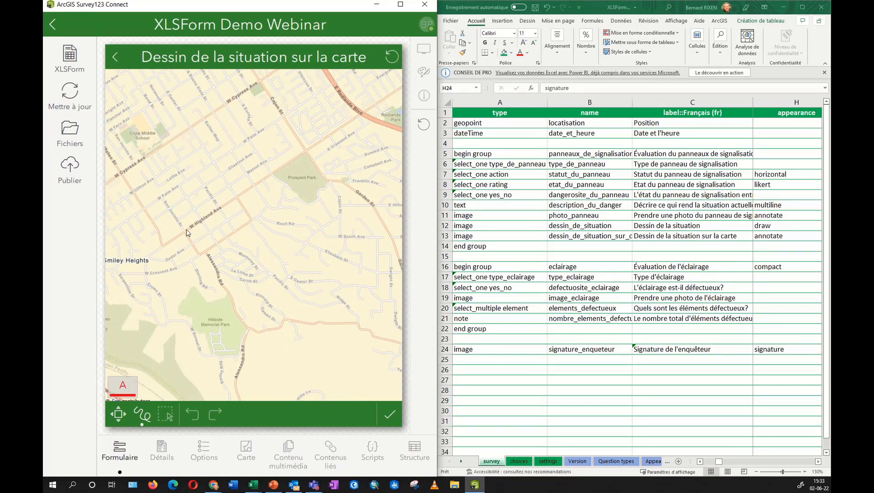
pyautogui.moveTo(187, 229); pyautogui.dragTo(241, 195)
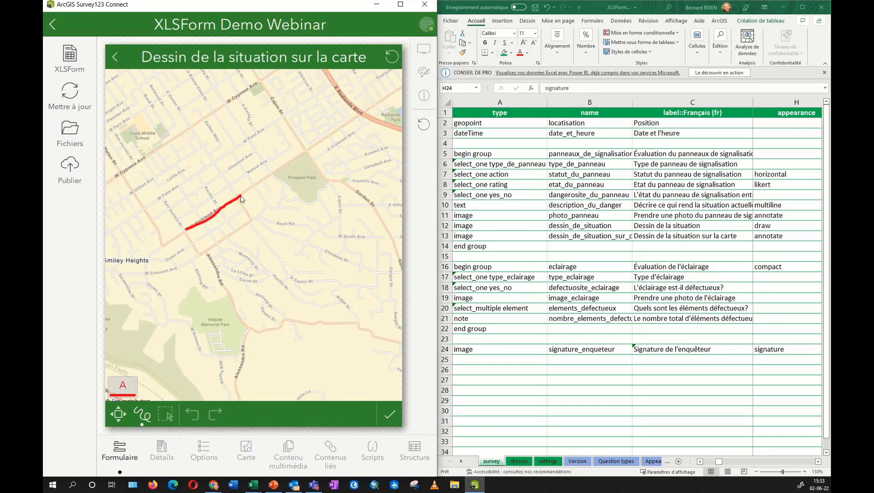
# Switch the pen colour to orange, draw a stroke below the red line, and save the sketch.
pyautogui.click(142, 414)
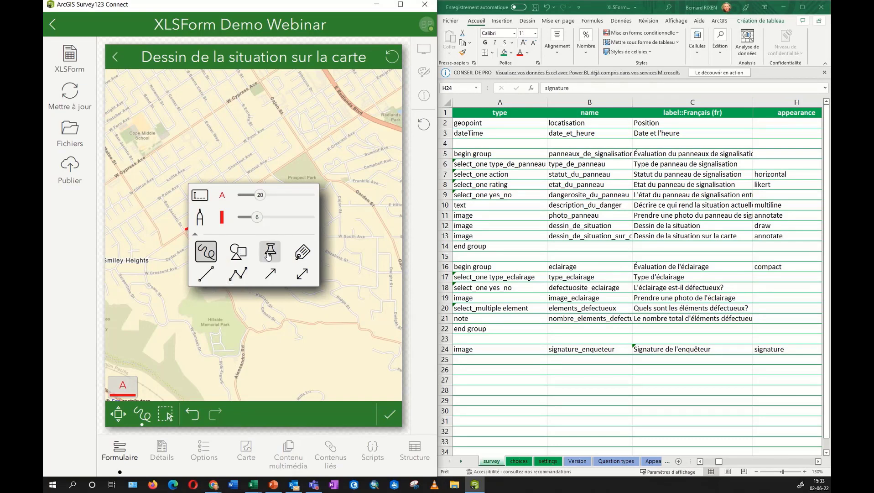
pyautogui.click(222, 220)
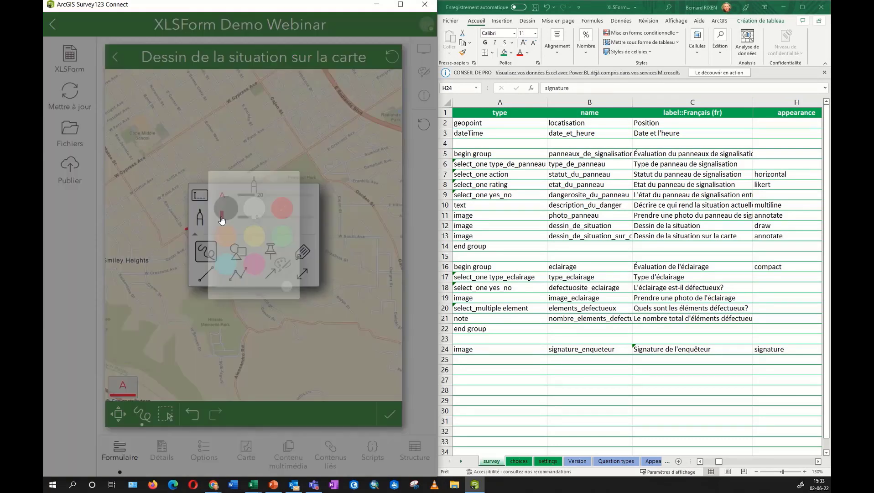
pyautogui.click(237, 239)
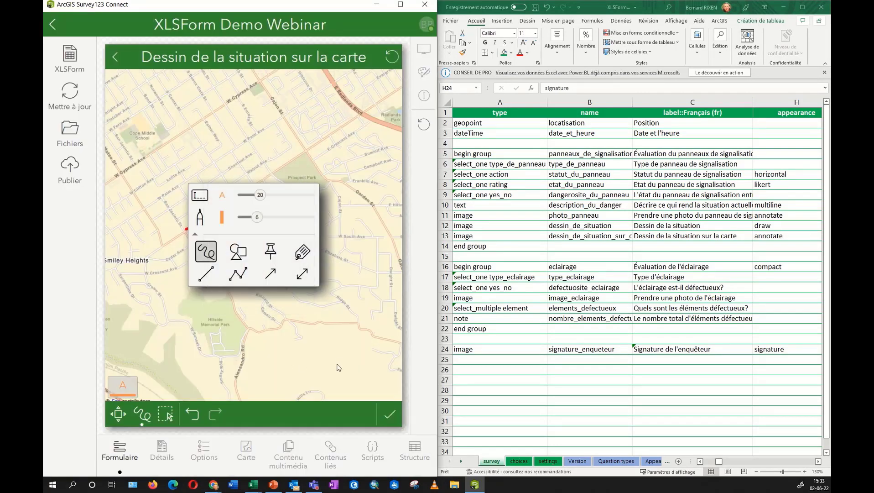
pyautogui.click(322, 363)
pyautogui.moveTo(244, 212); pyautogui.dragTo(269, 255)
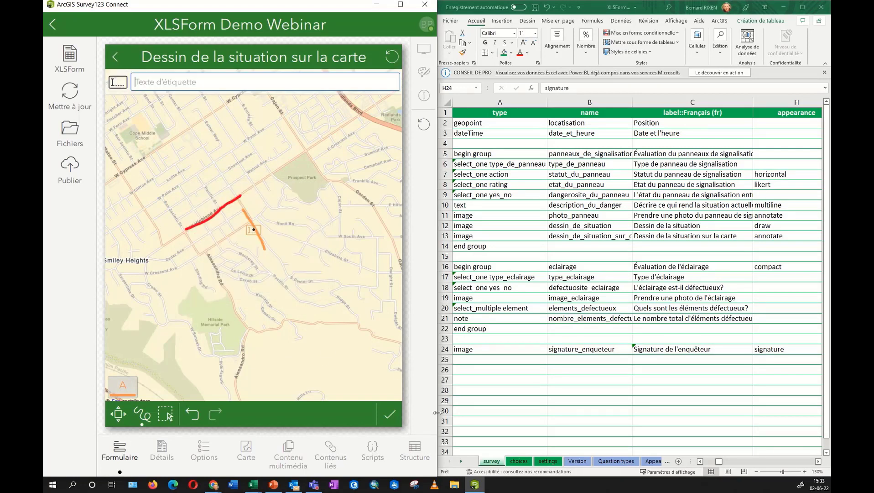
pyautogui.click(390, 414)
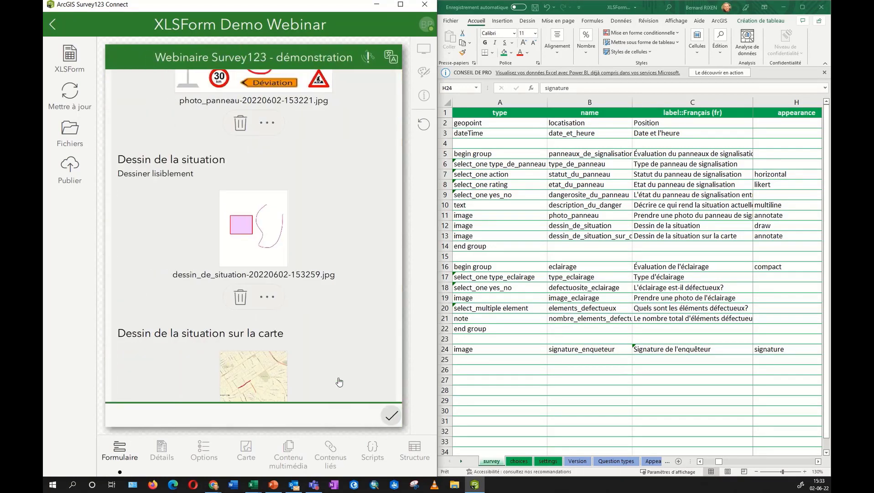
# Draw a handwritten signature in the Signature de l'enquêteur pad and accept it.
pyautogui.moveTo(338, 380); pyautogui.dragTo(282, 256)
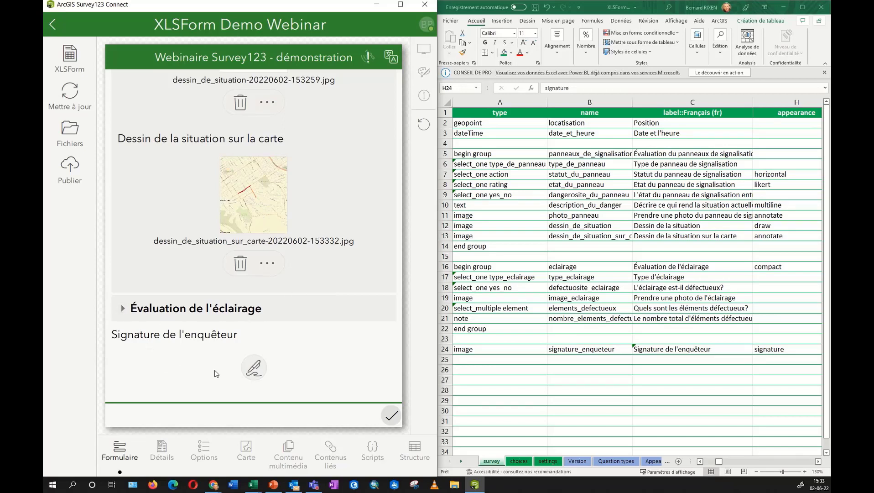
pyautogui.click(252, 367)
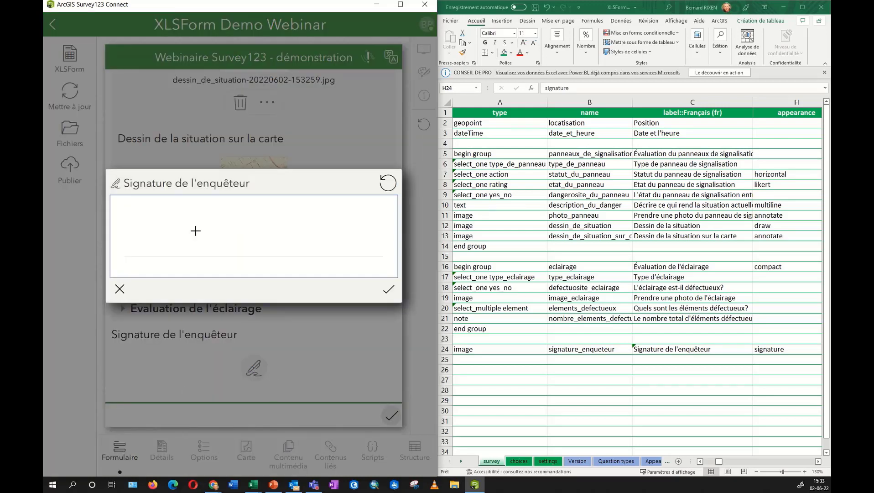
pyautogui.moveTo(196, 211)
pyautogui.mouseDown()
pyautogui.moveTo(180, 270)
pyautogui.moveTo(216, 225)
pyautogui.moveTo(328, 261)
pyautogui.moveTo(192, 240)
pyautogui.mouseUp()
pyautogui.click(386, 296)
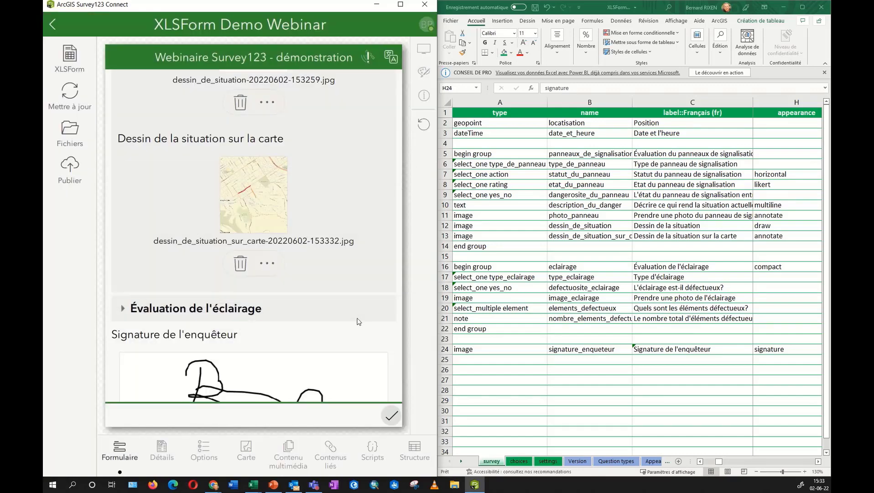
pyautogui.scroll(-2, 347, 322)
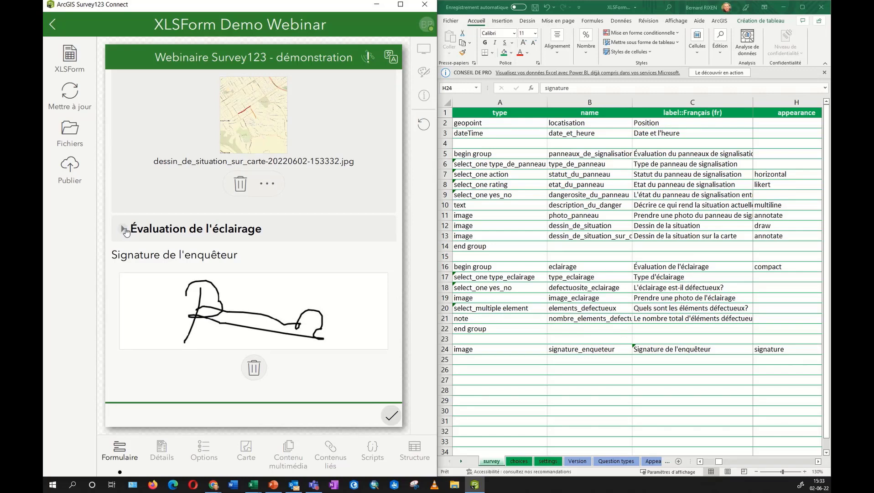
# Preview the street lamp and traffic light images, then choose Éclairage des rues as the lighting type.
pyautogui.click(124, 230)
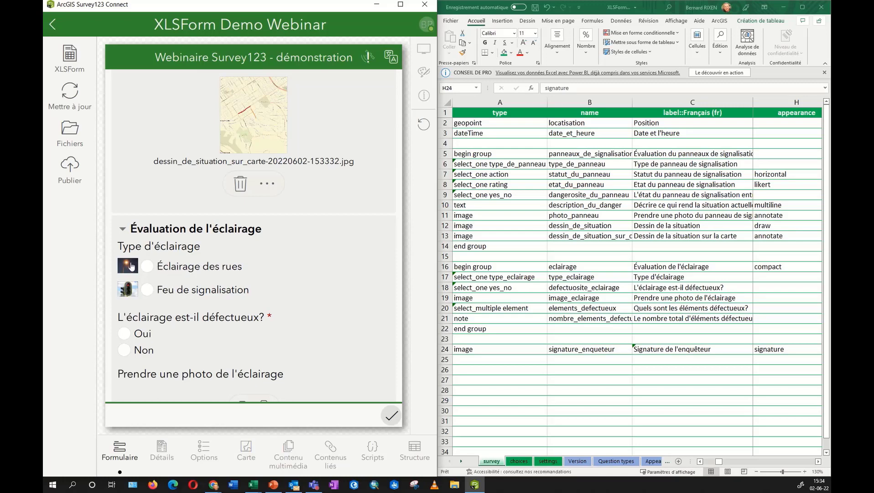
pyautogui.click(131, 266)
pyautogui.click(116, 56)
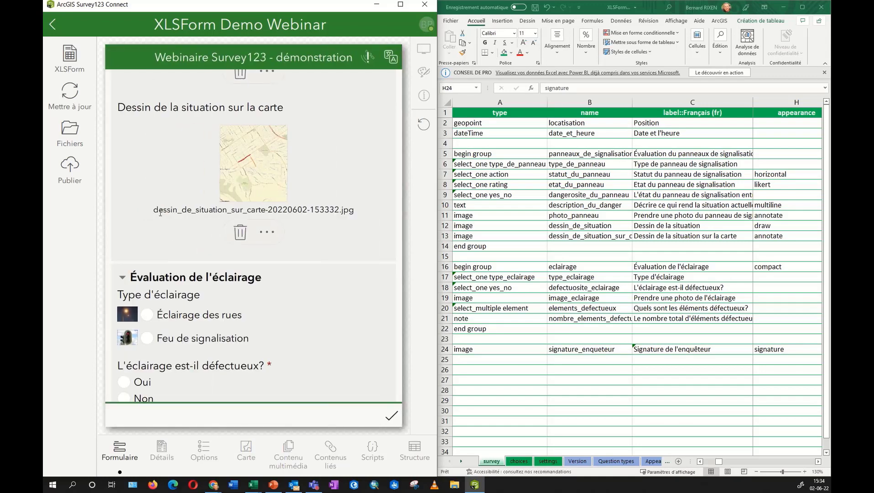
pyautogui.click(131, 341)
pyautogui.click(116, 57)
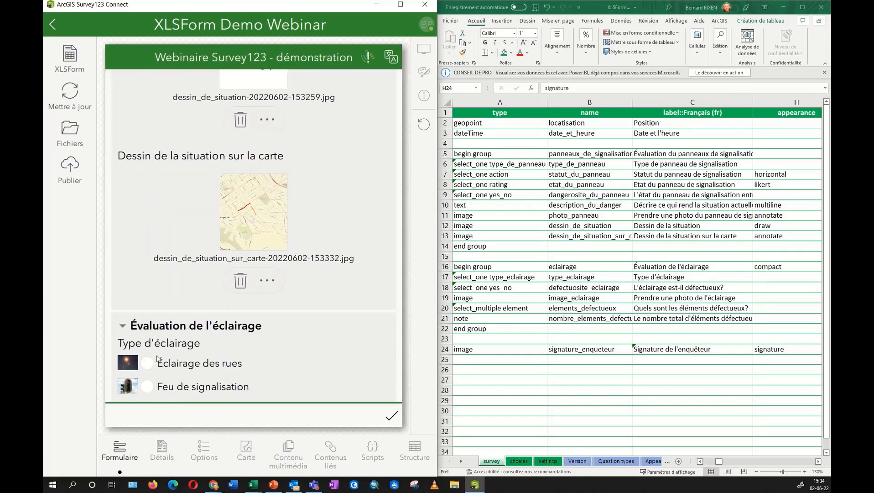
pyautogui.click(155, 361)
pyautogui.scroll(-3, 306, 331)
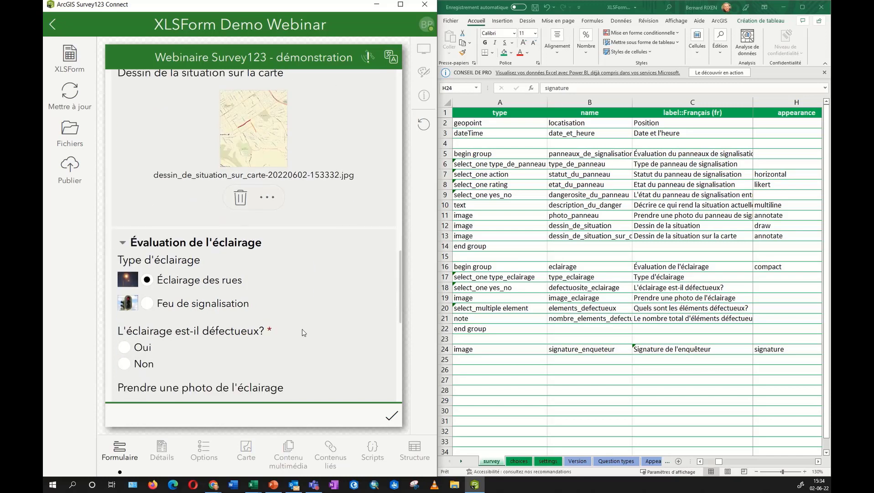
# Highlight choices rows 25–26 and their media::image files lampadaire.jpg and feu de signalisation.jpg.
pyautogui.click(520, 462)
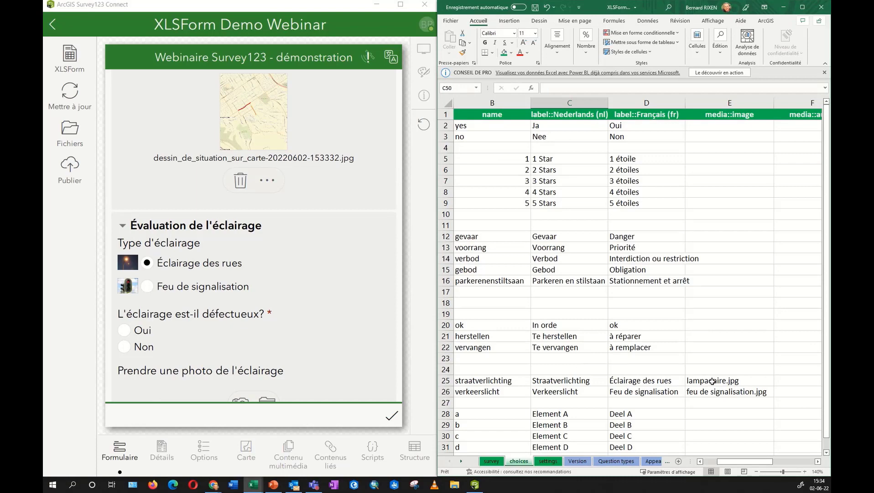
pyautogui.moveTo(446, 381); pyautogui.dragTo(446, 391)
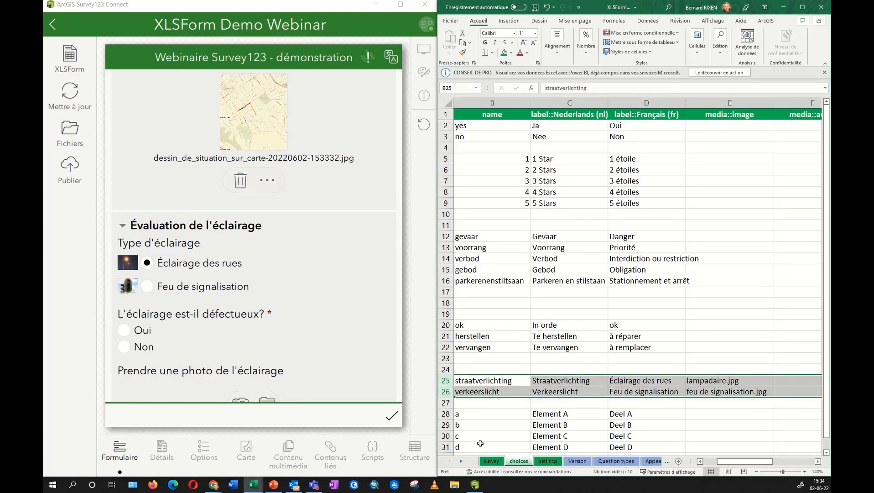
pyautogui.click(708, 461)
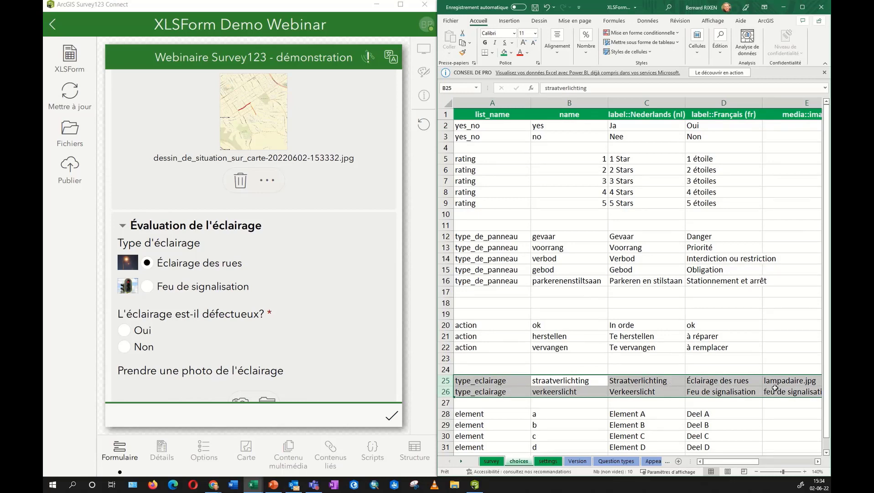
pyautogui.click(818, 461)
pyautogui.click(724, 109)
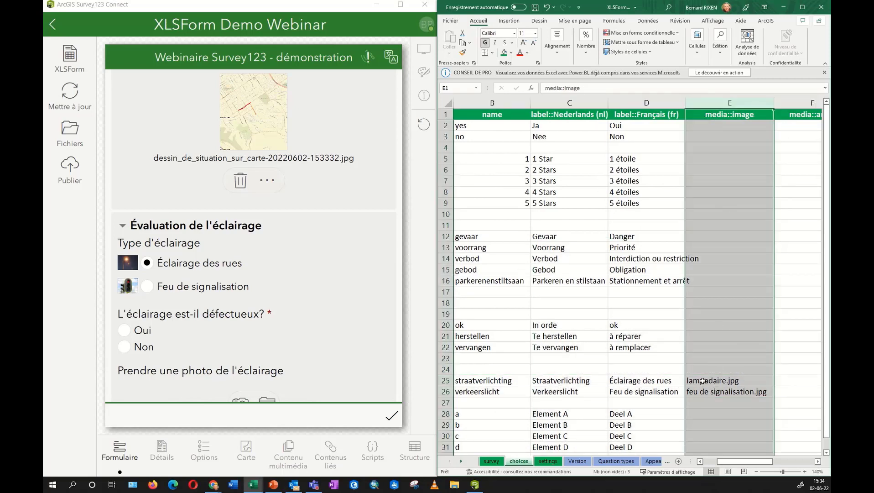
pyautogui.moveTo(702, 381); pyautogui.dragTo(703, 391)
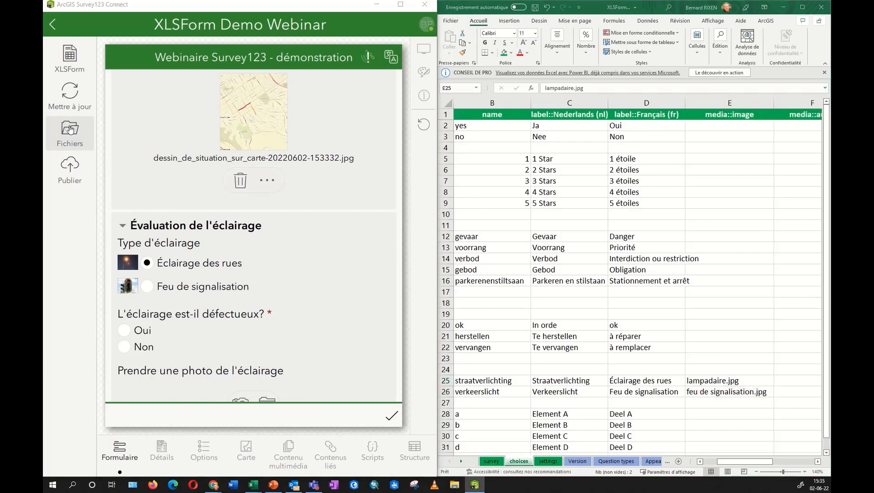
# Open the survey's media folder in File Explorer to see feu de signalisation.jpg and lampadaire.jpg.
pyautogui.click(70, 129)
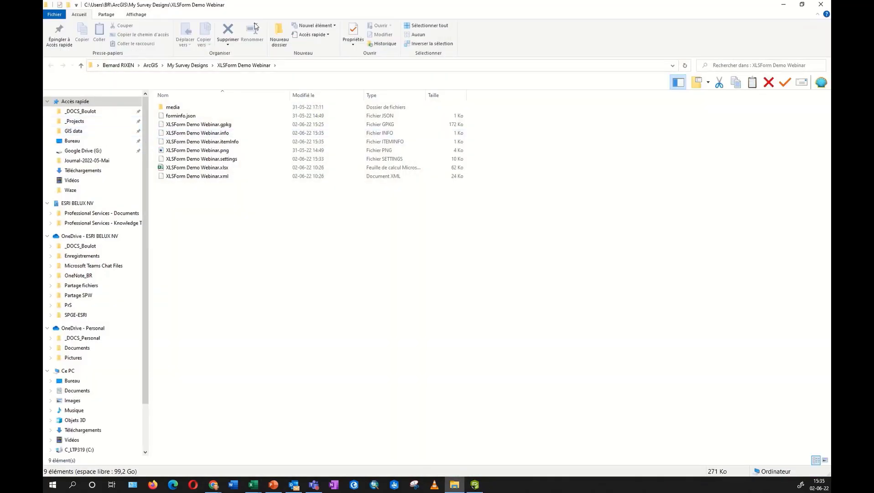
pyautogui.doubleClick(185, 108)
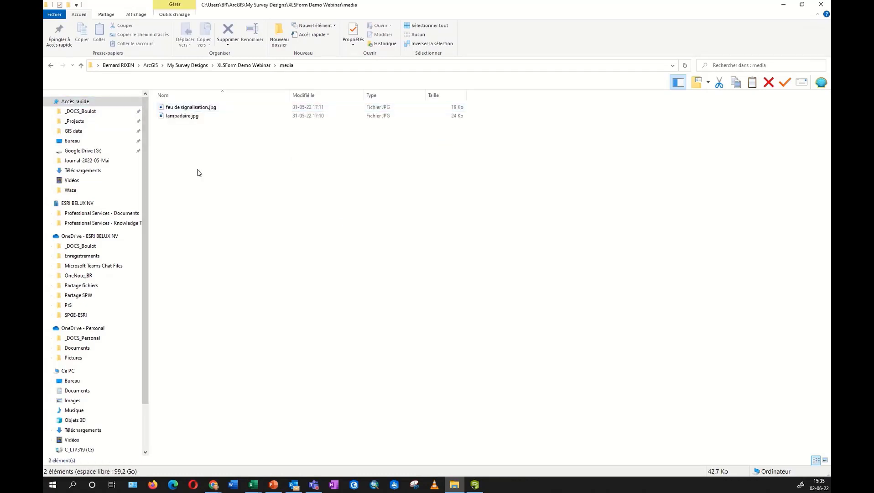
pyautogui.click(189, 110)
# Close File Explorer and switch Excel back to the XLSForm's survey sheet.
pyautogui.click(821, 4)
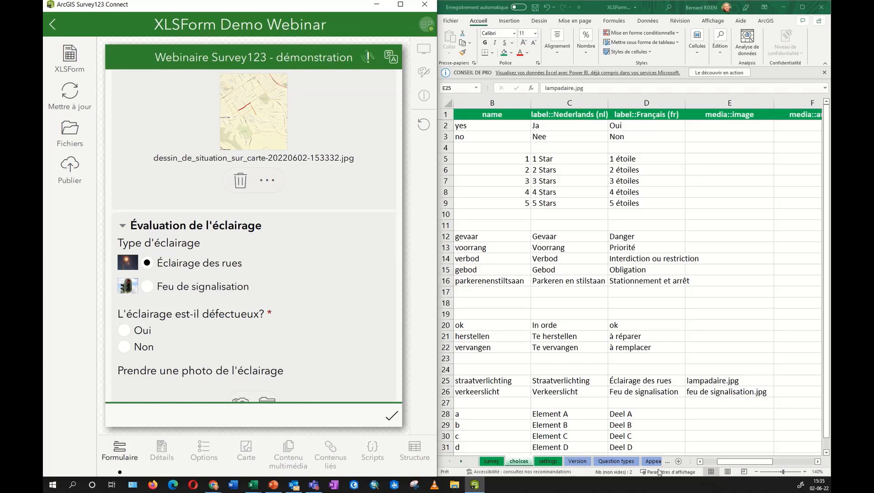
pyautogui.click(701, 461)
pyautogui.click(700, 461)
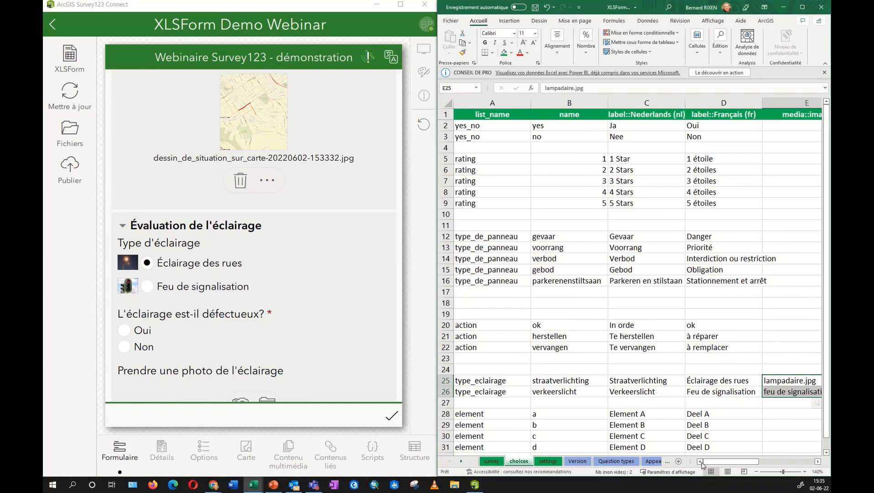
pyautogui.click(493, 462)
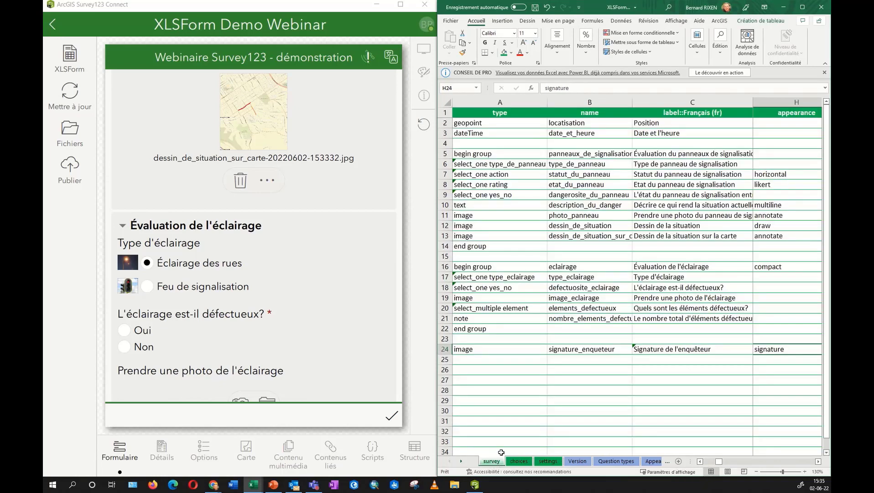
# Select row 19's photo question and show its body::esri:style value in cell Y19.
pyautogui.scroll(-3, 215, 287)
pyautogui.scroll(-3, 214, 287)
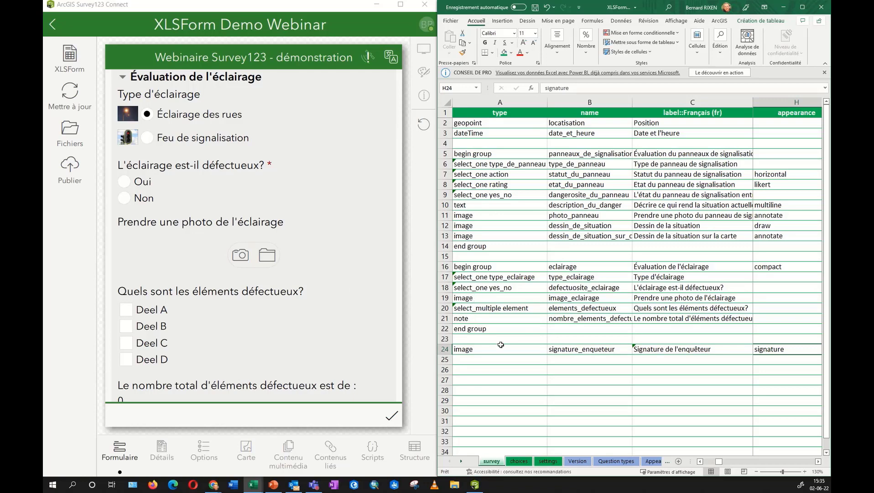
pyautogui.click(445, 297)
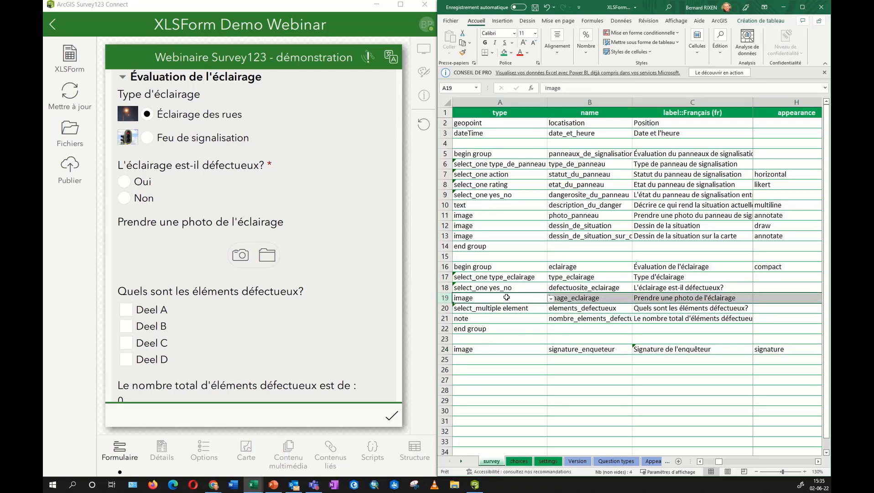
pyautogui.hscroll(3, 809, 463)
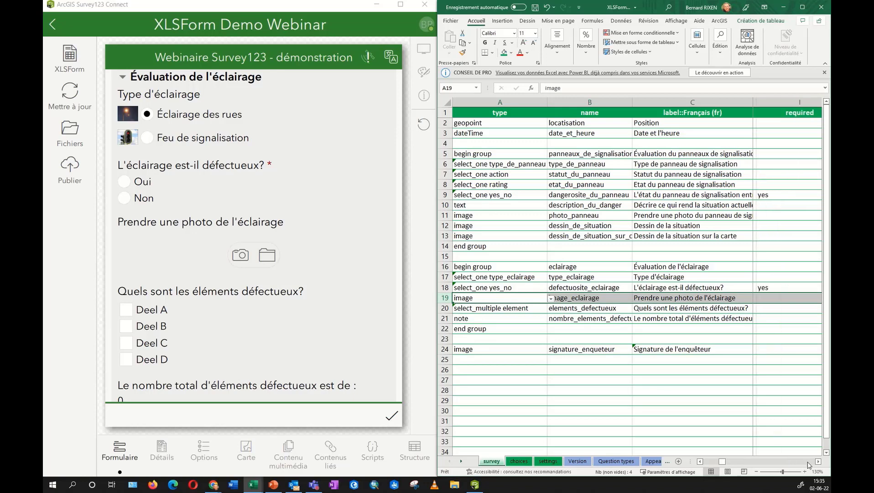
pyautogui.hscroll(4, 808, 464)
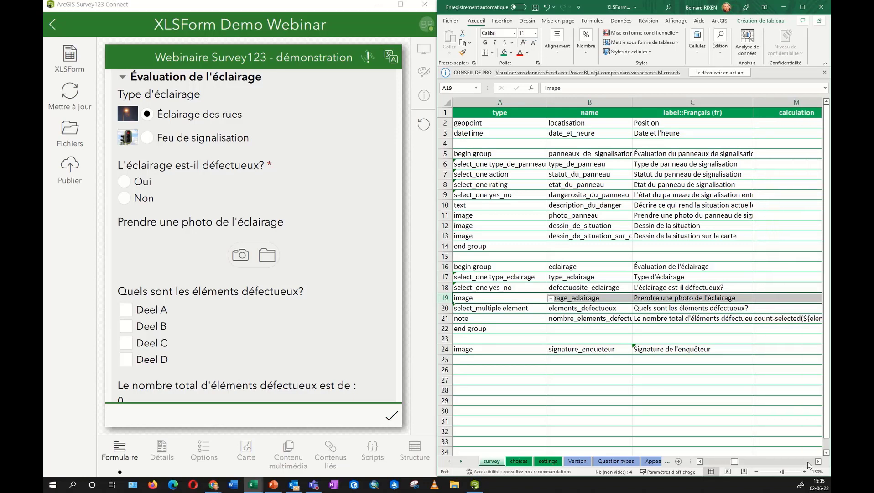
pyautogui.hscroll(4, 809, 464)
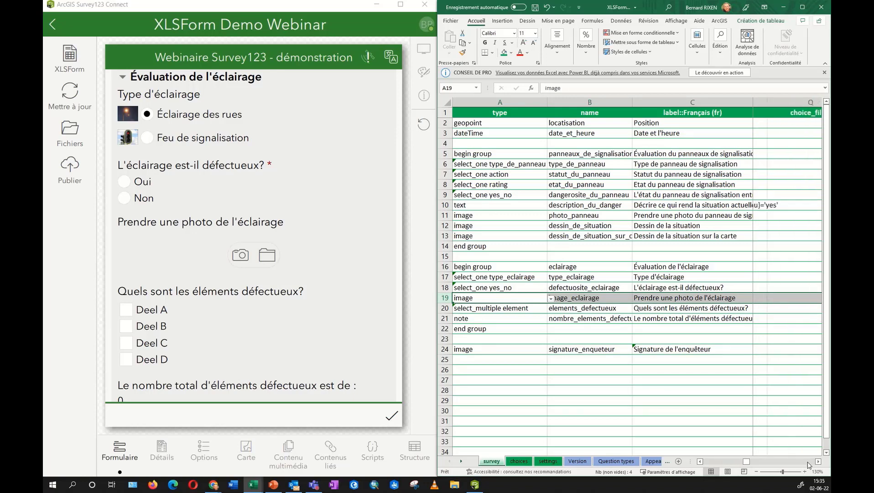
pyautogui.hscroll(5, 809, 464)
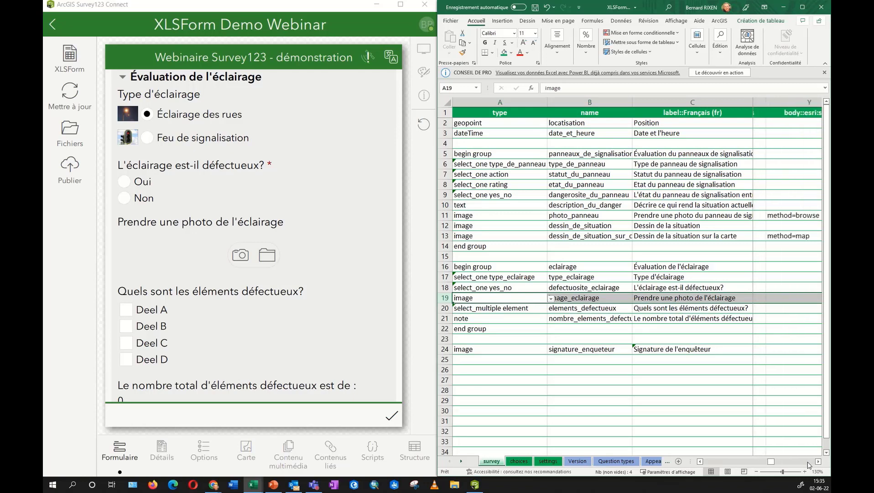
pyautogui.hscroll(-1, 751, 464)
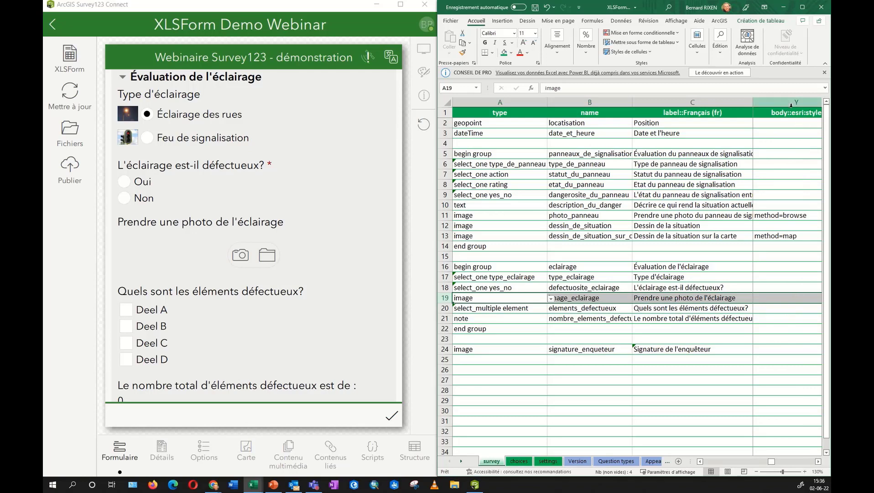
pyautogui.click(782, 298)
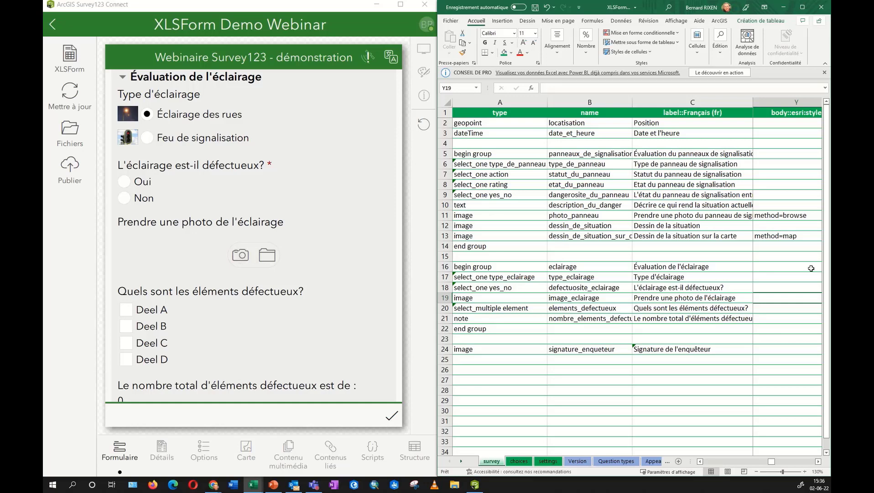
# Select the select_multiple row 20 and bring the preview's defective-elements checkboxes into view.
pyautogui.scroll(10, 280, 313)
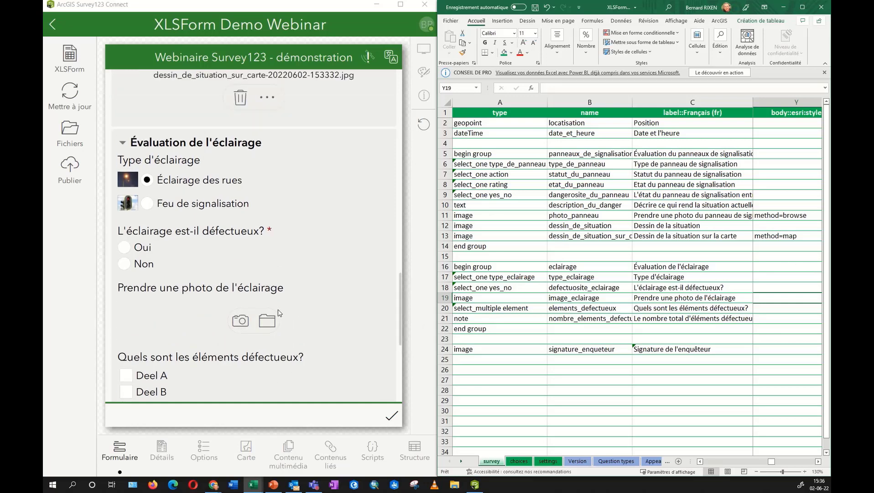
pyautogui.scroll(5, 279, 312)
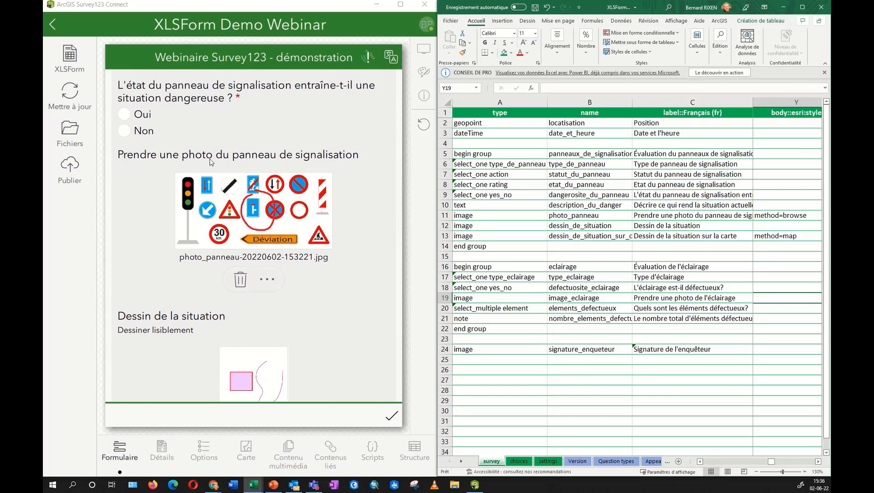
pyautogui.click(444, 215)
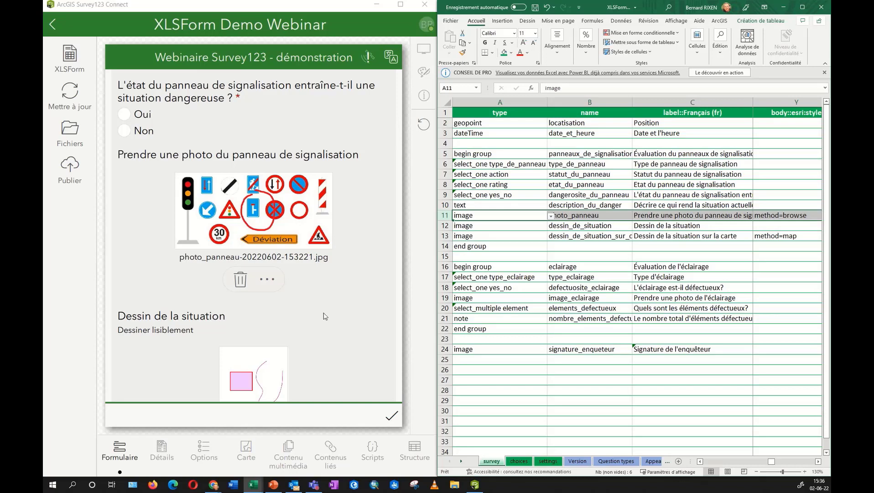
pyautogui.scroll(-15, 322, 303)
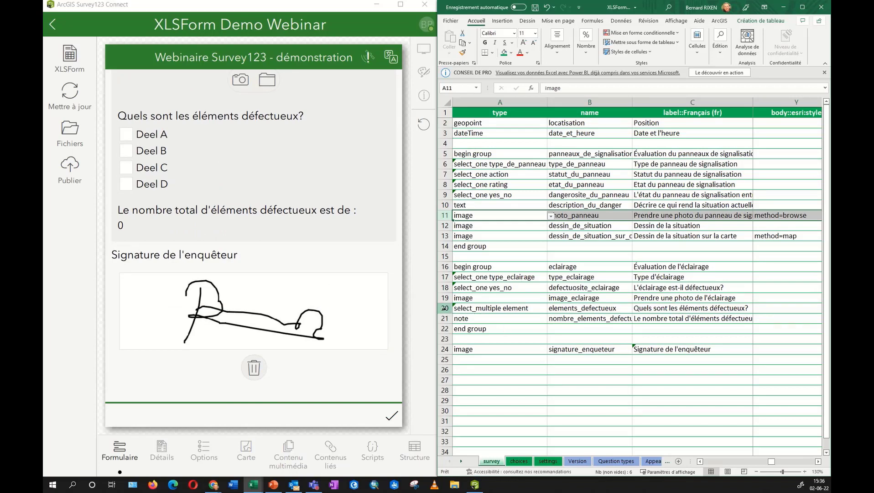
pyautogui.click(445, 308)
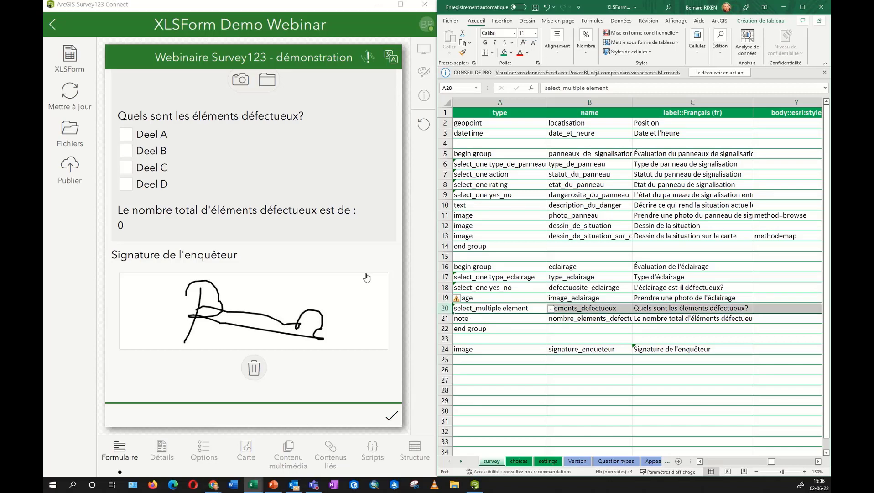
pyautogui.scroll(5, 323, 286)
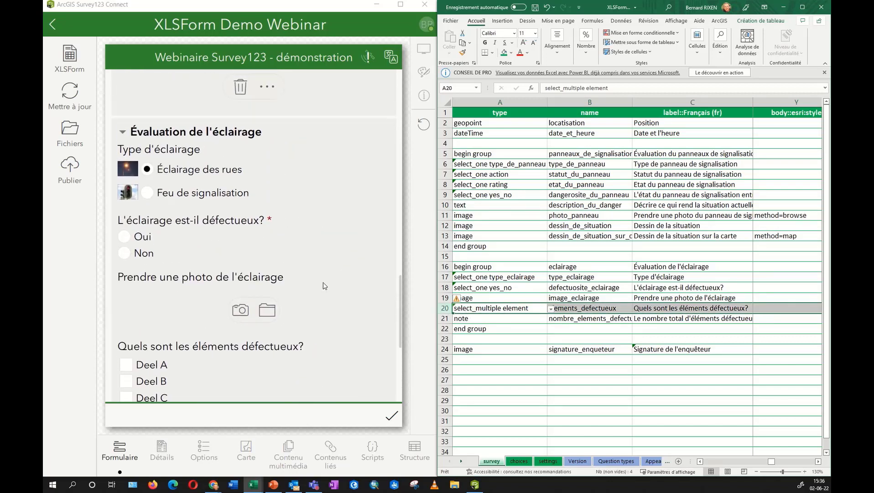
pyautogui.scroll(-1, 324, 286)
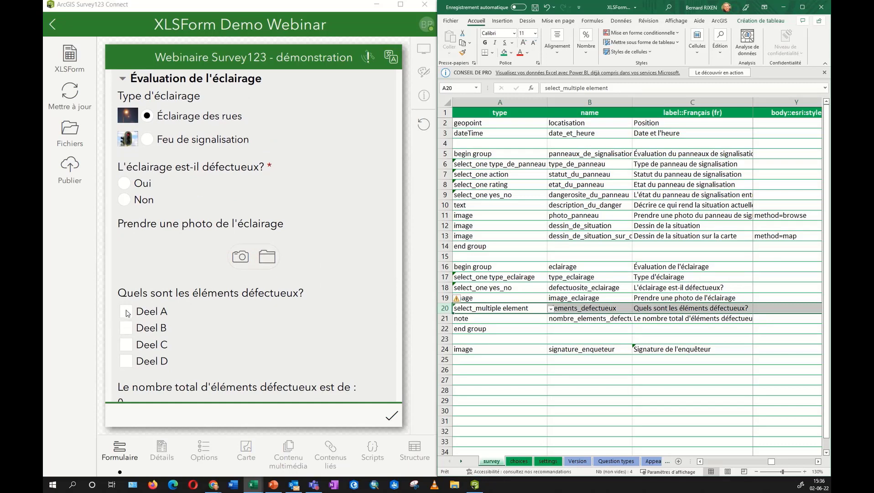
# Tick Deel A through Deel D in the preview so the defect total reads 4.
pyautogui.click(126, 312)
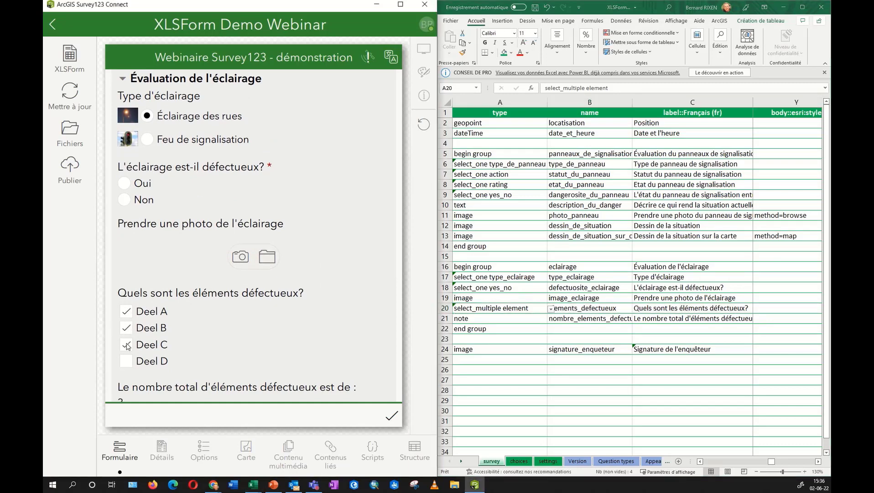
pyautogui.click(127, 327)
pyautogui.click(126, 328)
pyautogui.click(127, 361)
pyautogui.click(127, 344)
pyautogui.click(127, 327)
pyautogui.click(128, 311)
pyautogui.click(127, 311)
pyautogui.click(127, 328)
# Select the note row 21 and its label cell C21 in the XLSForm.
pyautogui.click(442, 319)
pyautogui.click(444, 319)
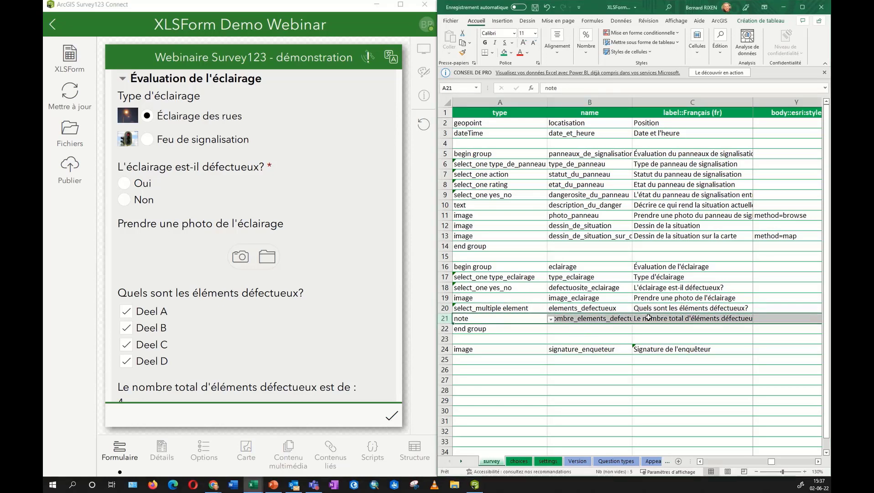
pyautogui.click(735, 318)
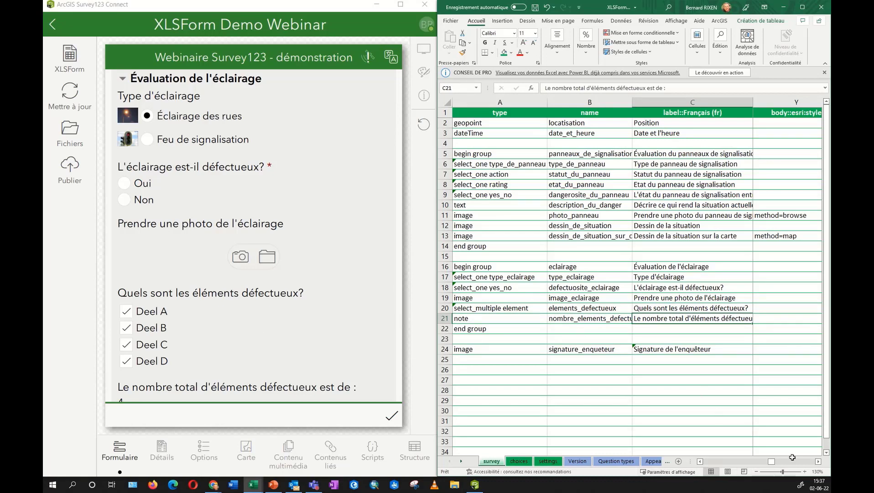
# Inspect the count-selected(${elements_defectueux}) formula in cell M21 of the calculation column.
pyautogui.hscroll(-5, 732, 463)
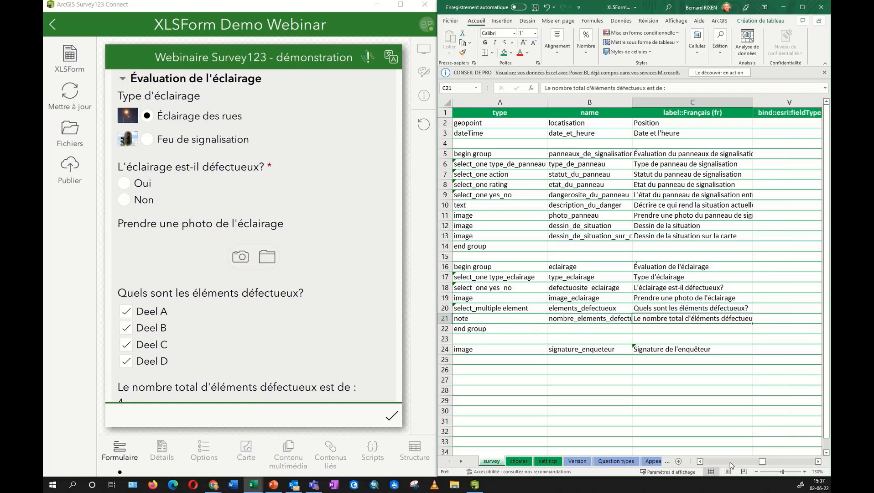
pyautogui.hscroll(-5, 729, 463)
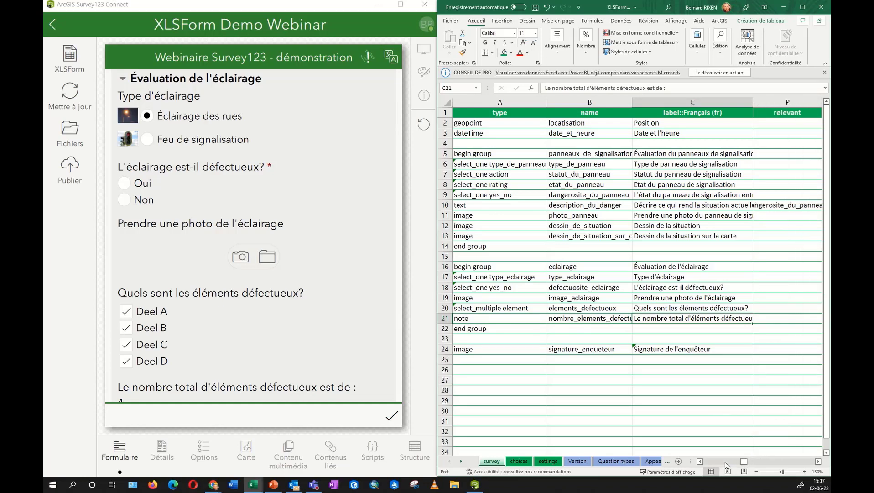
pyautogui.hscroll(-1, 724, 460)
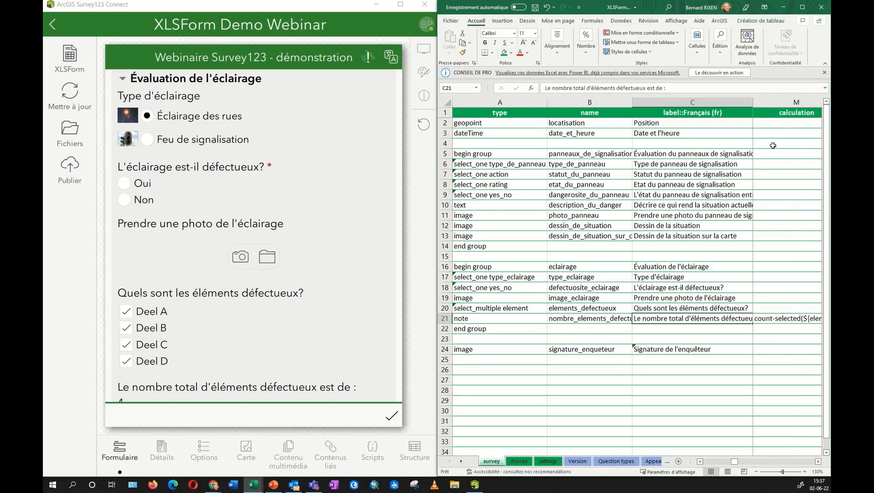
pyautogui.click(774, 102)
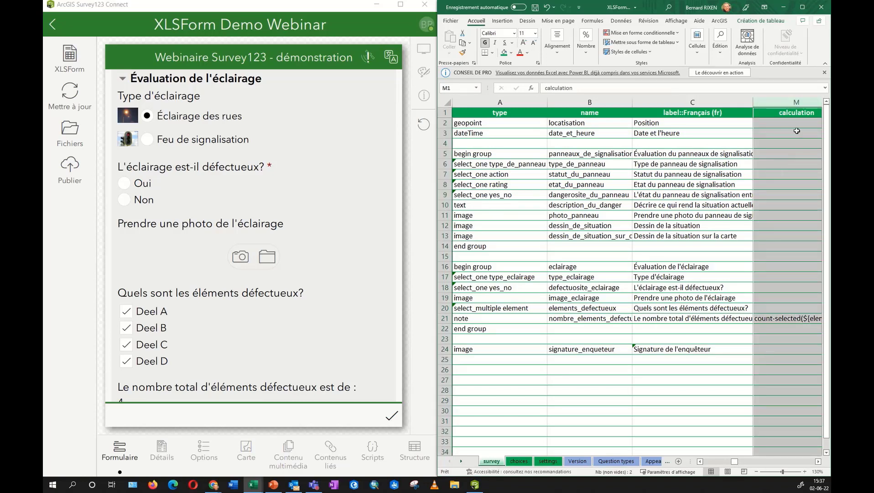
pyautogui.click(770, 318)
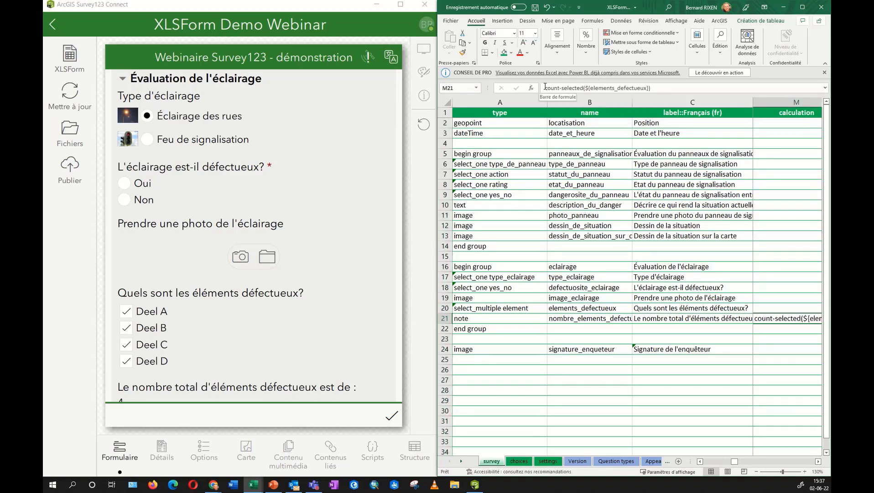
pyautogui.moveTo(546, 87); pyautogui.dragTo(590, 87)
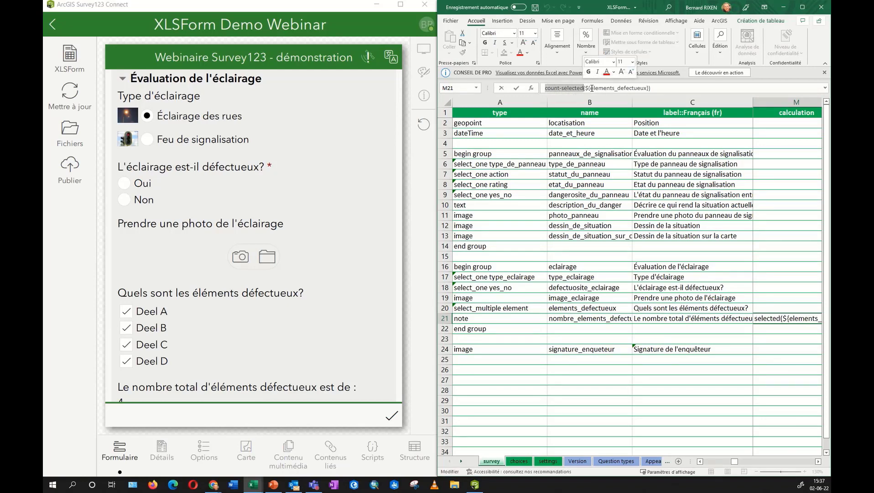
pyautogui.click(591, 88)
pyautogui.moveTo(592, 88); pyautogui.dragTo(646, 87)
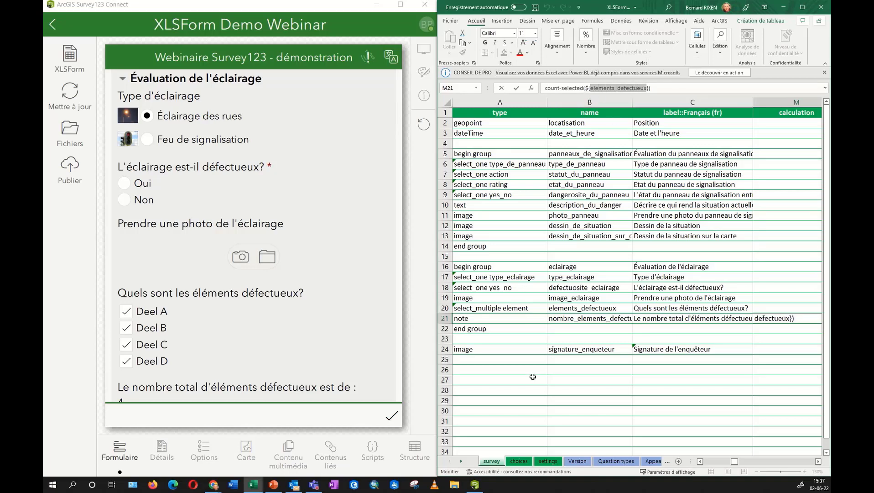
# Select the elements_defectueux row 20, then untick all Deel boxes so the total returns to 0.
pyautogui.click(576, 309)
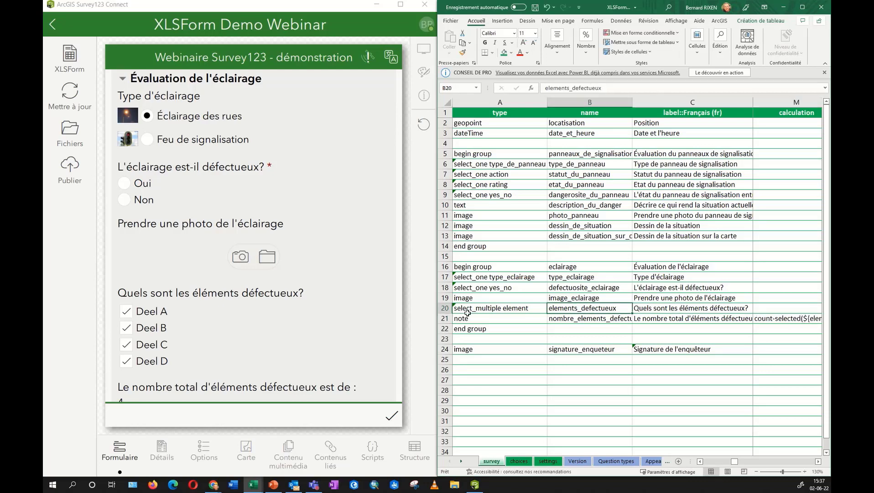
pyautogui.click(445, 309)
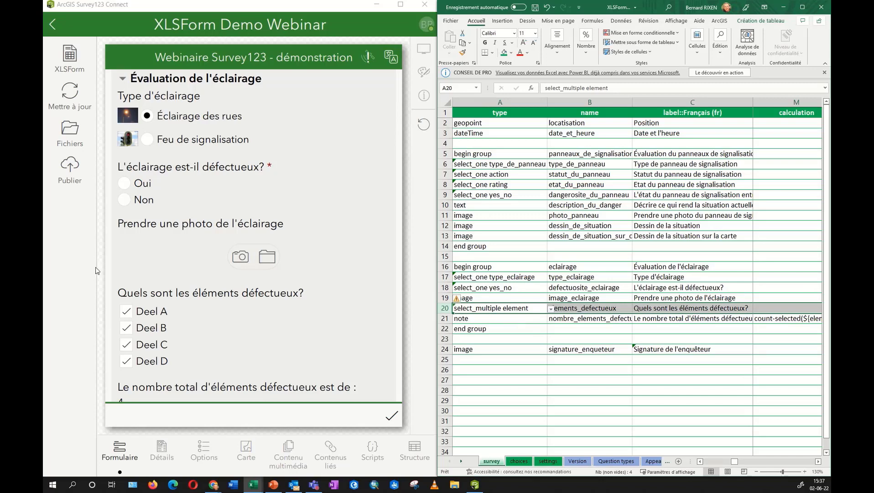
pyautogui.scroll(-1, 193, 365)
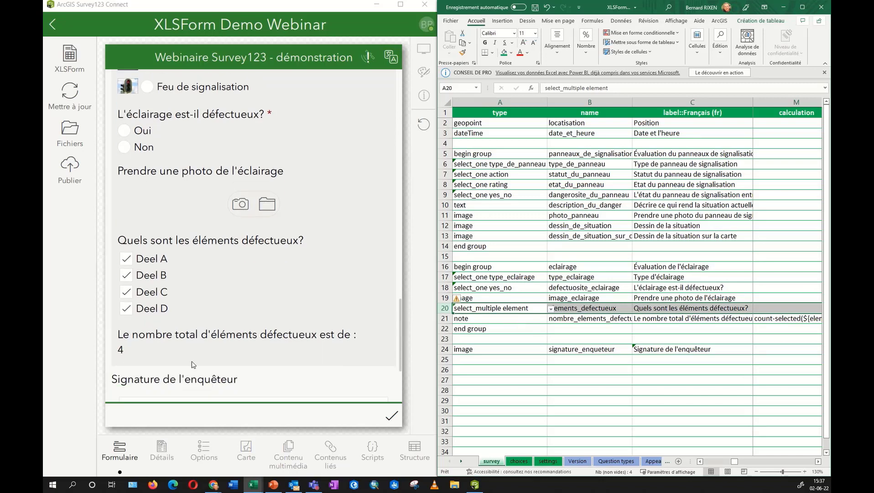
pyautogui.click(121, 349)
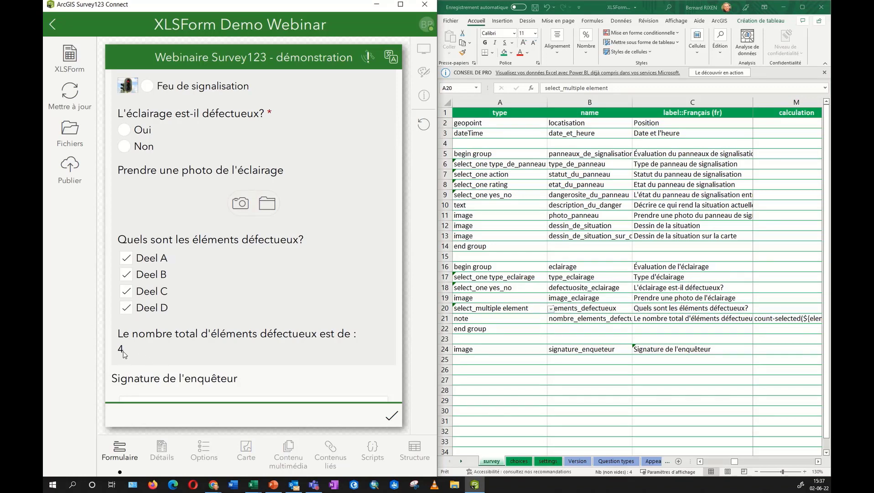
pyautogui.click(127, 308)
pyautogui.click(127, 293)
pyautogui.click(127, 276)
pyautogui.click(128, 262)
# Return to My Survey Designs, browse the Exemples sample surveys, then cancel the new survey.
pyautogui.click(54, 24)
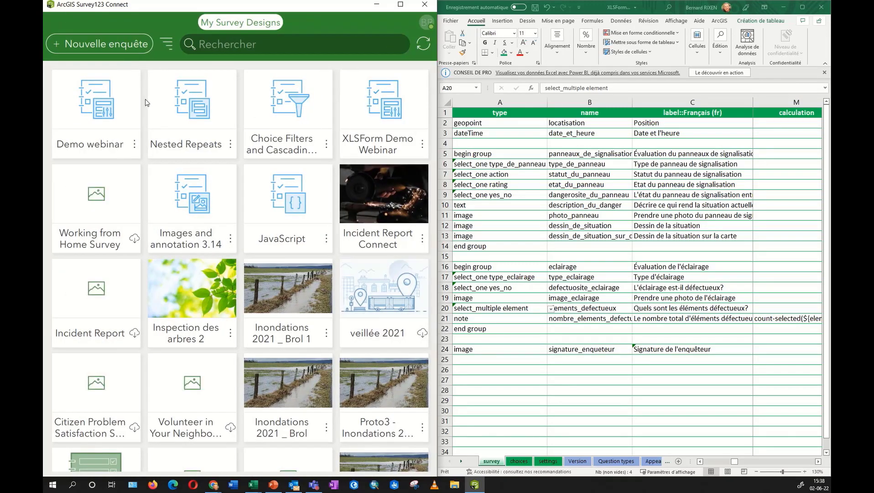
pyautogui.click(94, 45)
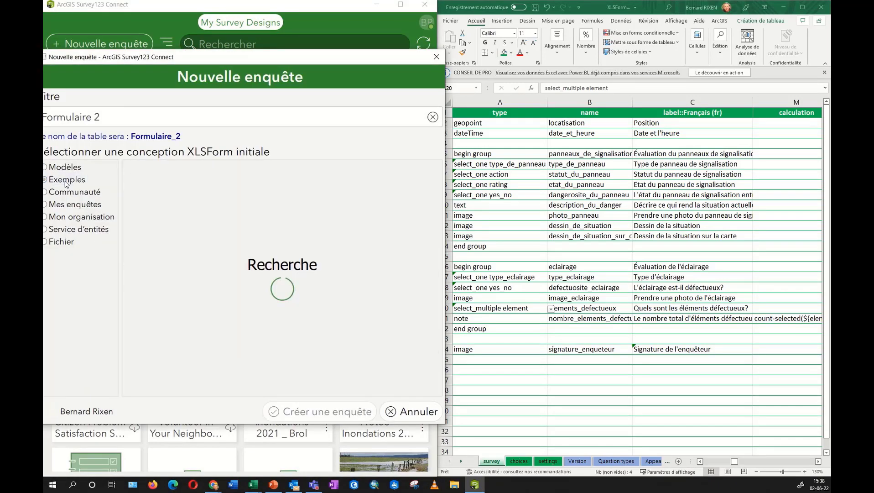
pyautogui.click(67, 180)
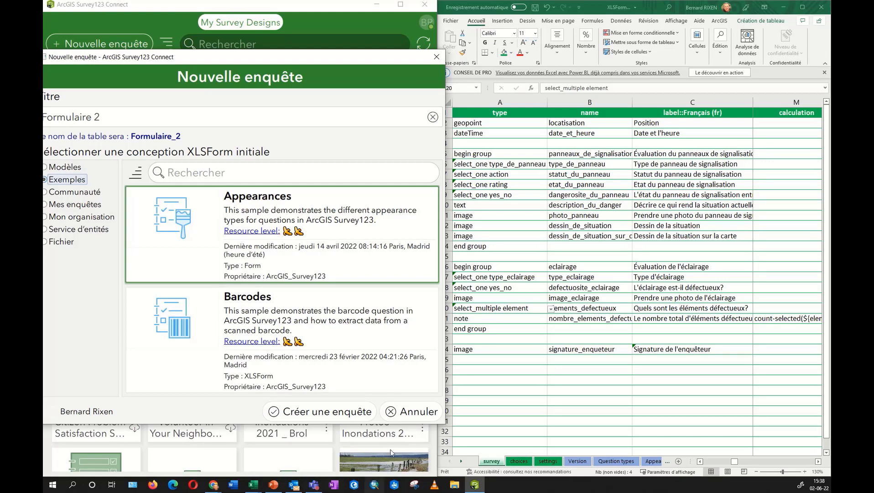
pyautogui.click(412, 411)
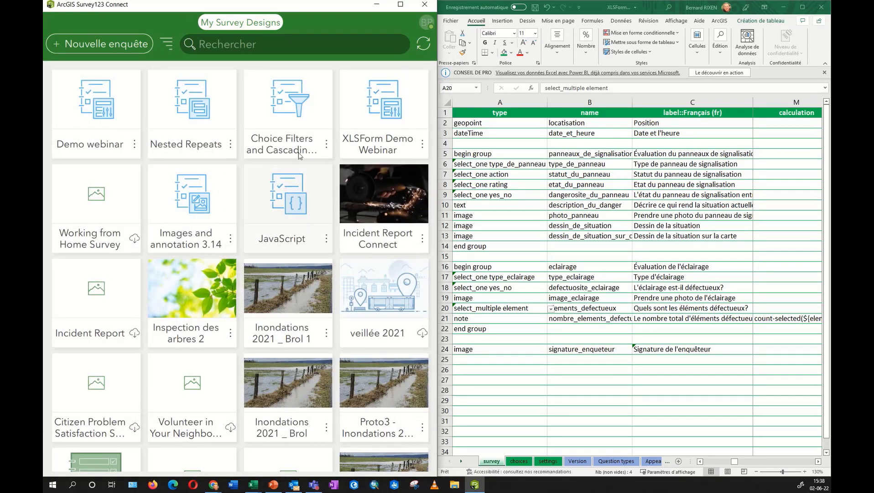
# Open the Choice Filters and Cascading Selects sample and expand its Select One section.
pyautogui.click(281, 102)
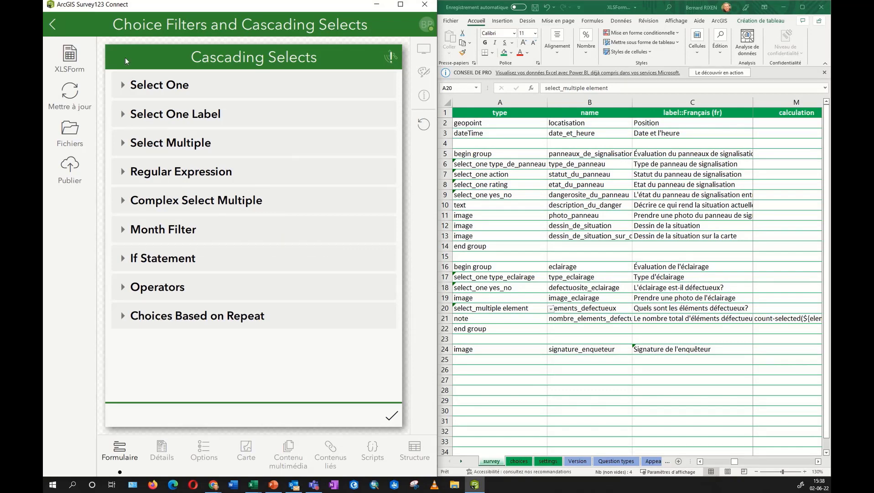
pyautogui.click(123, 86)
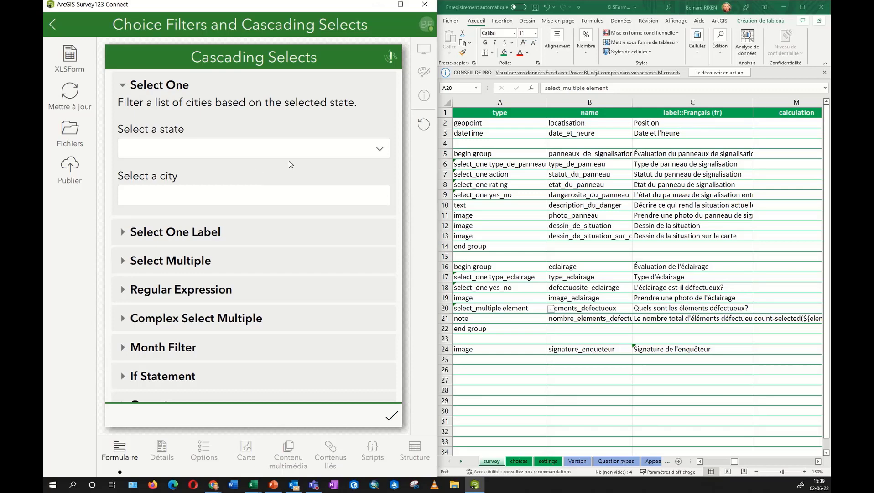
# Choose South Australia, then Victoria, to see each state's cities, then bring up the Cascading Selects XLSForm.
pyautogui.click(380, 149)
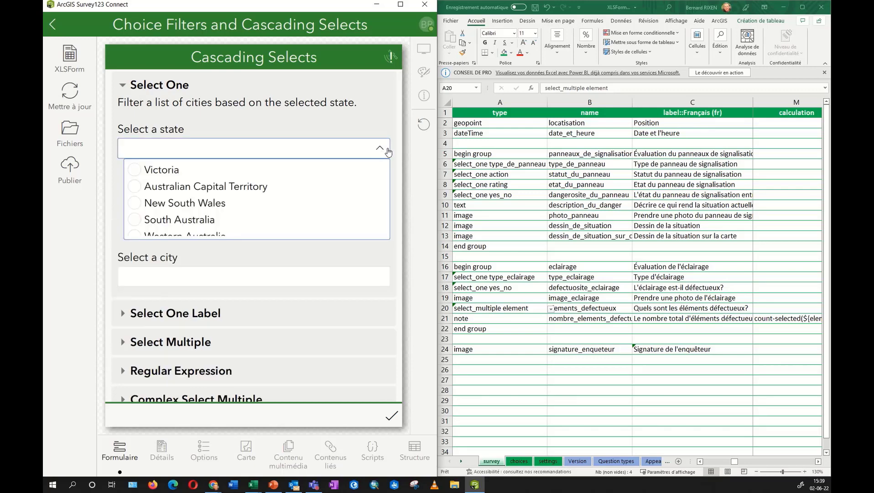
pyautogui.click(136, 221)
pyautogui.click(333, 197)
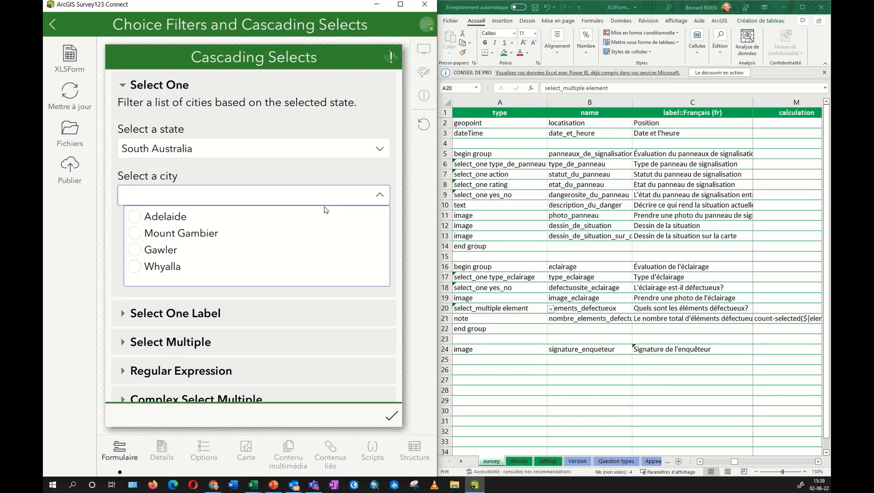
pyautogui.click(302, 153)
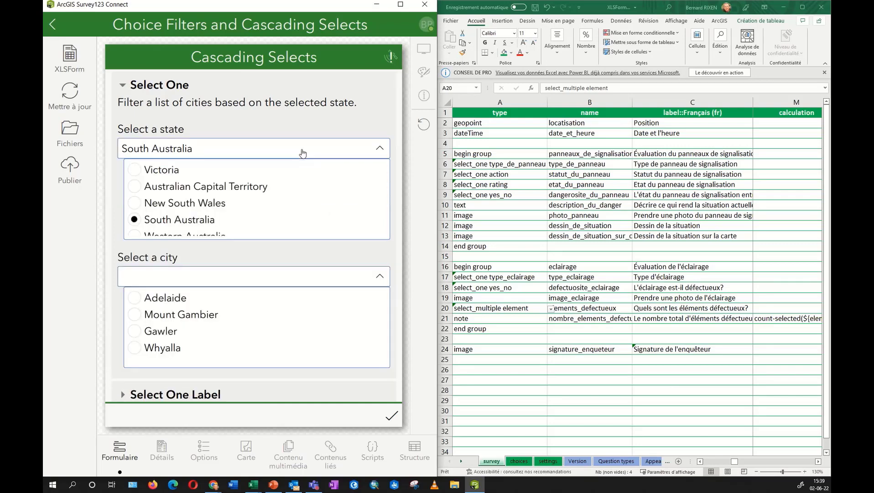
pyautogui.click(166, 172)
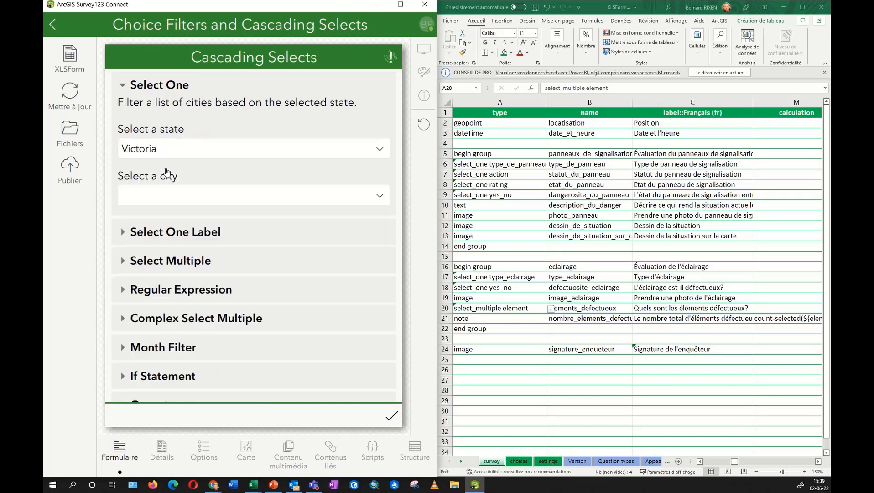
pyautogui.click(173, 197)
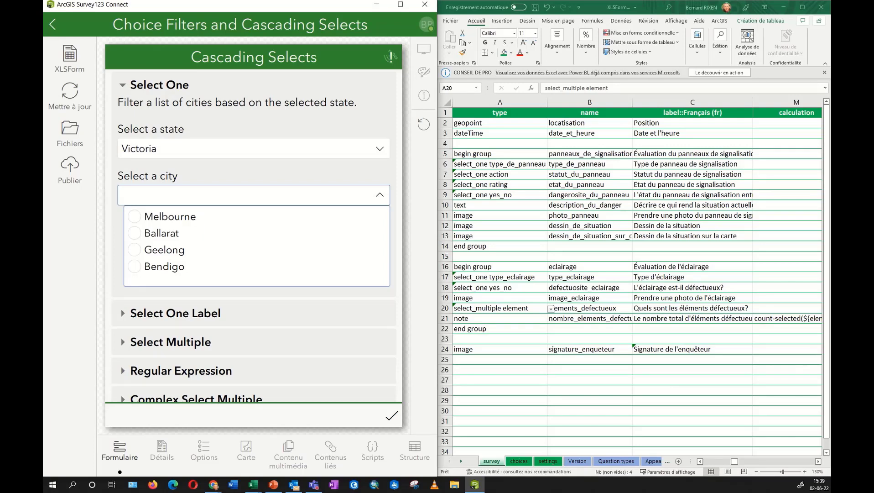
pyautogui.click(69, 55)
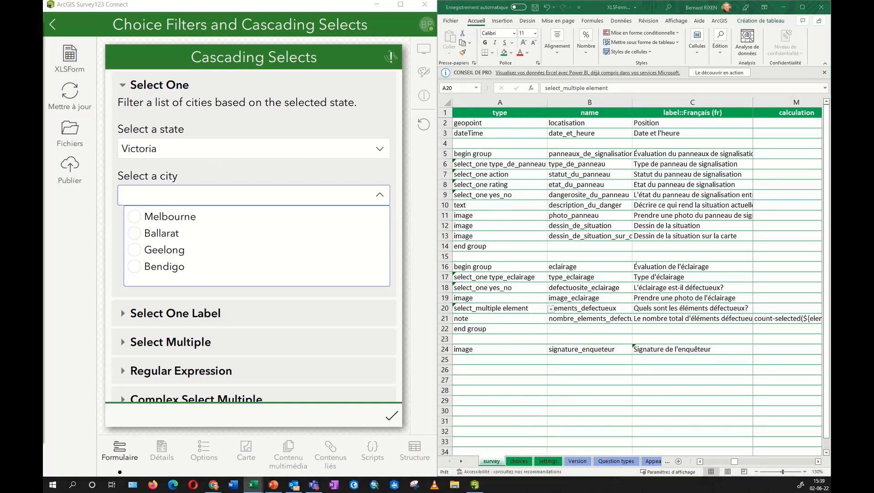
pyautogui.moveTo(43, 33); pyautogui.dragTo(340, 53)
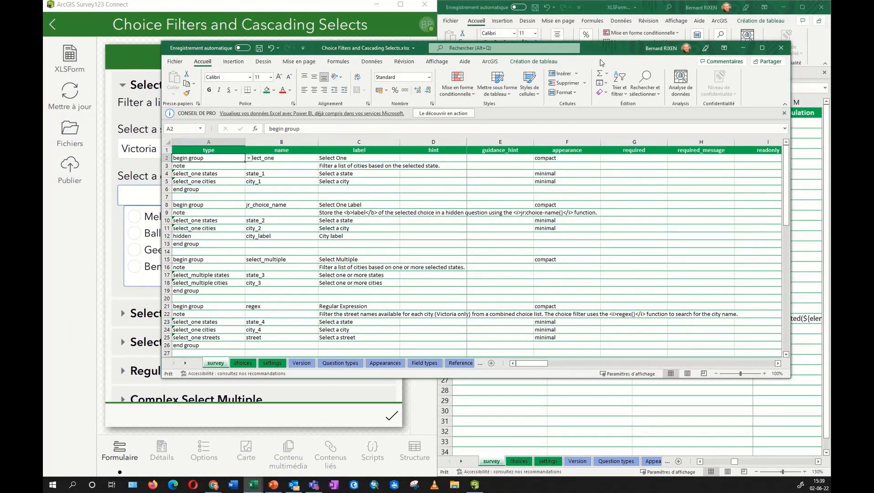
# Maximize the workbook on the choices sheet and highlight the states list and cities list rows.
pyautogui.click(244, 363)
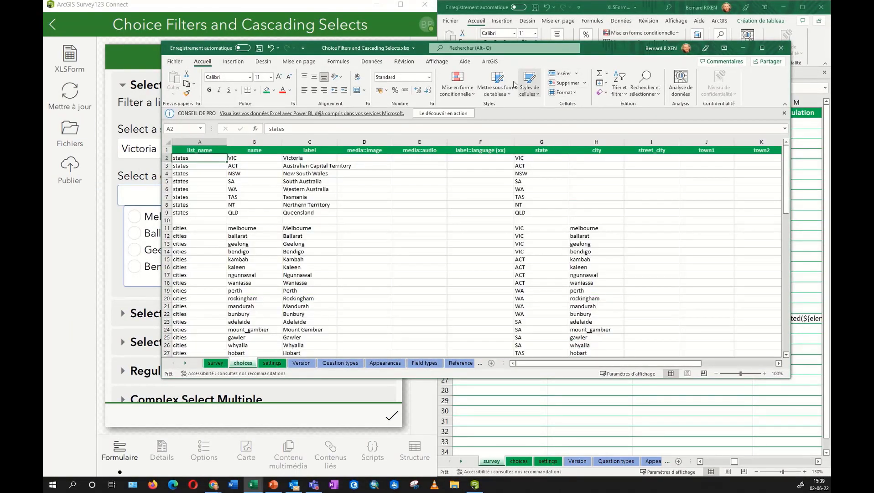
pyautogui.doubleClick(604, 45)
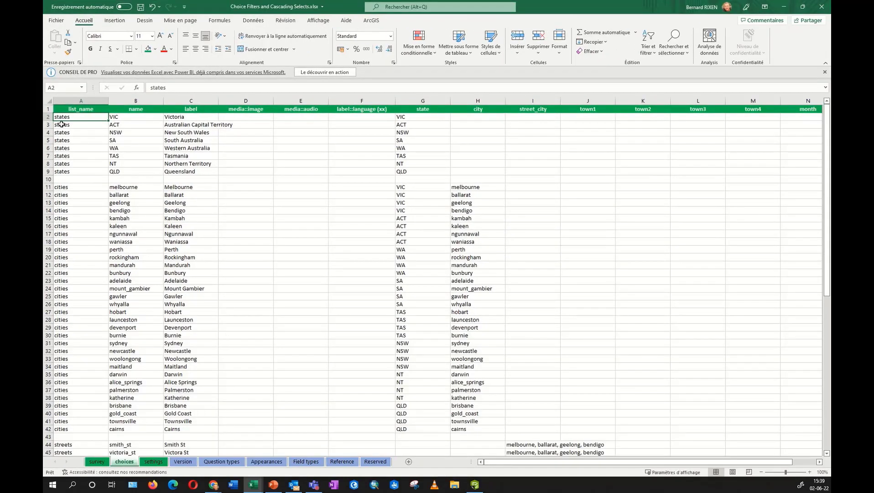
pyautogui.moveTo(44, 116); pyautogui.dragTo(49, 172)
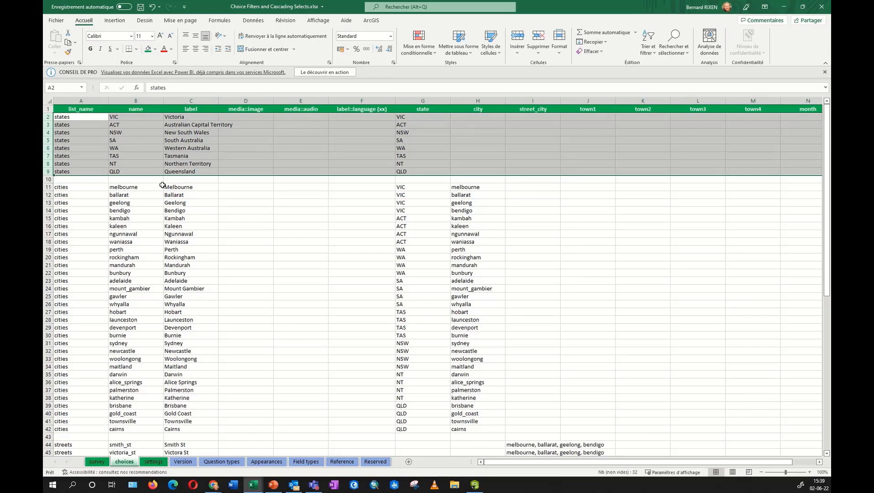
pyautogui.click(50, 187)
pyautogui.moveTo(50, 187); pyautogui.dragTo(50, 406)
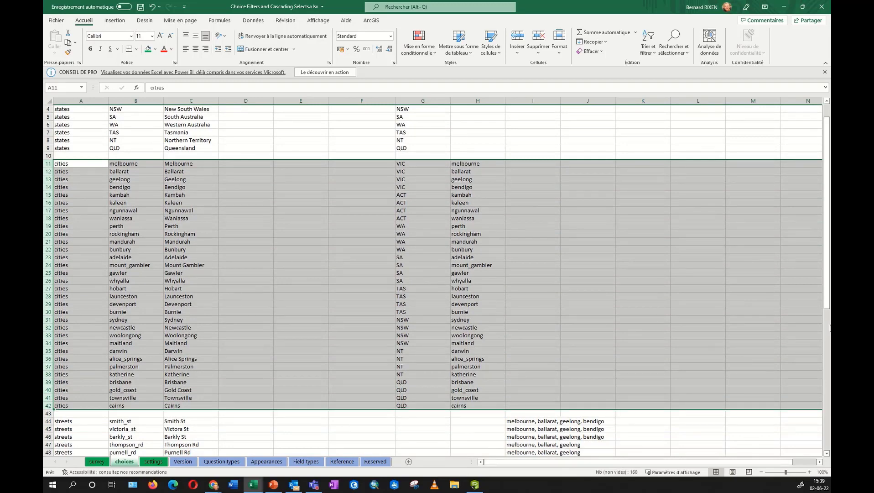
pyautogui.scroll(1, 828, 273)
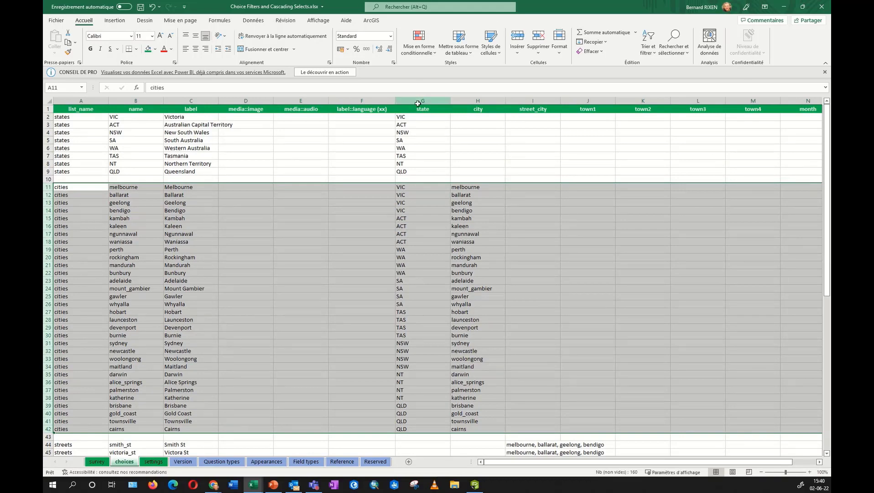
# Highlight the state and city columns, the VIC and ACT codes, and Victoria's four cities.
pyautogui.moveTo(418, 103); pyautogui.dragTo(478, 104)
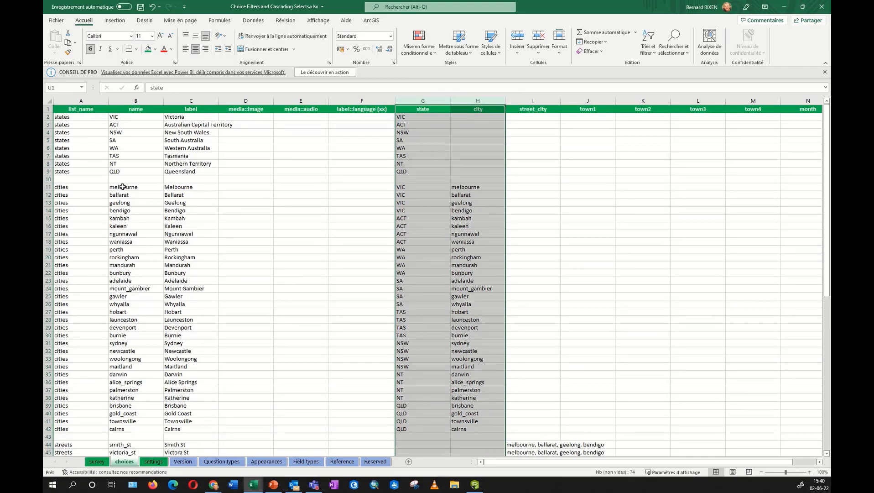
pyautogui.click(48, 187)
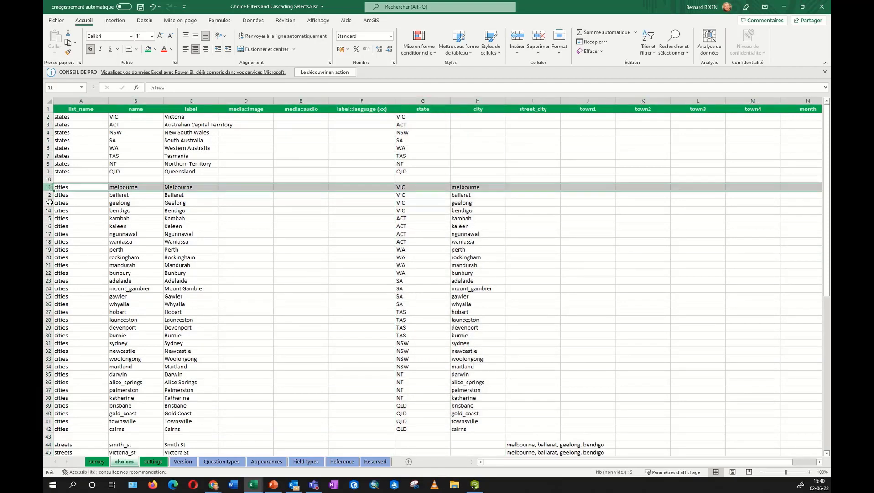
pyautogui.moveTo(50, 202); pyautogui.dragTo(47, 431)
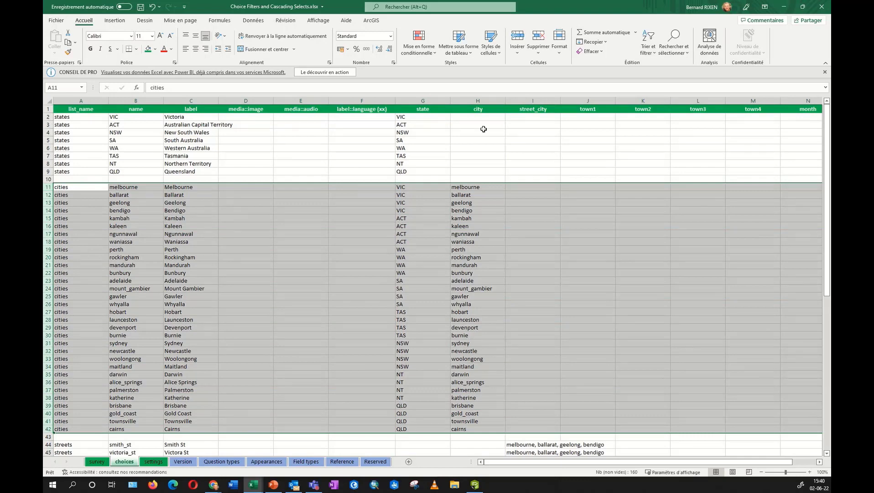
pyautogui.click(415, 187)
pyautogui.moveTo(415, 188); pyautogui.dragTo(400, 214)
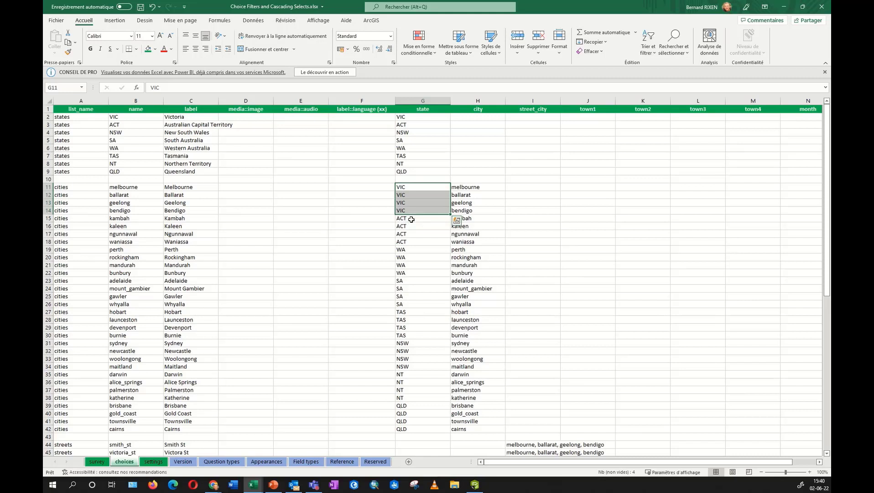
pyautogui.moveTo(410, 220); pyautogui.dragTo(414, 245)
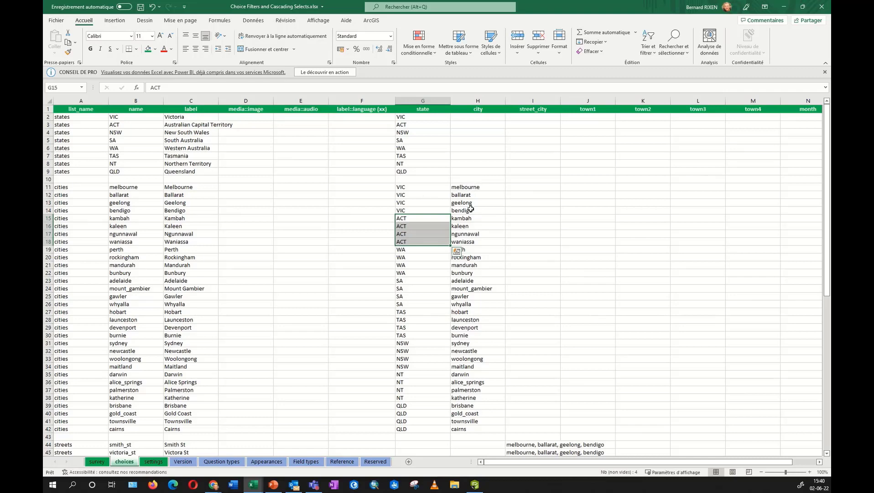
pyautogui.moveTo(474, 209); pyautogui.dragTo(472, 186)
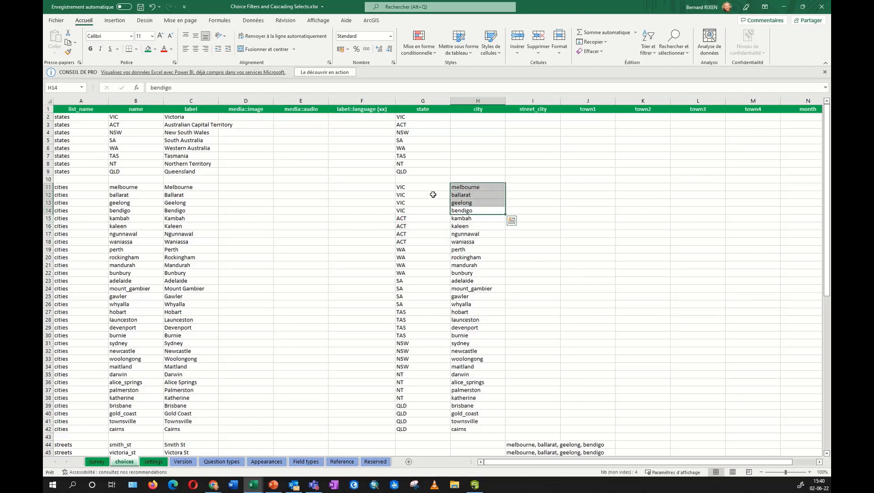
# Reselect the state and city columns, then go back to the survey sheet.
pyautogui.moveTo(423, 101); pyautogui.dragTo(480, 109)
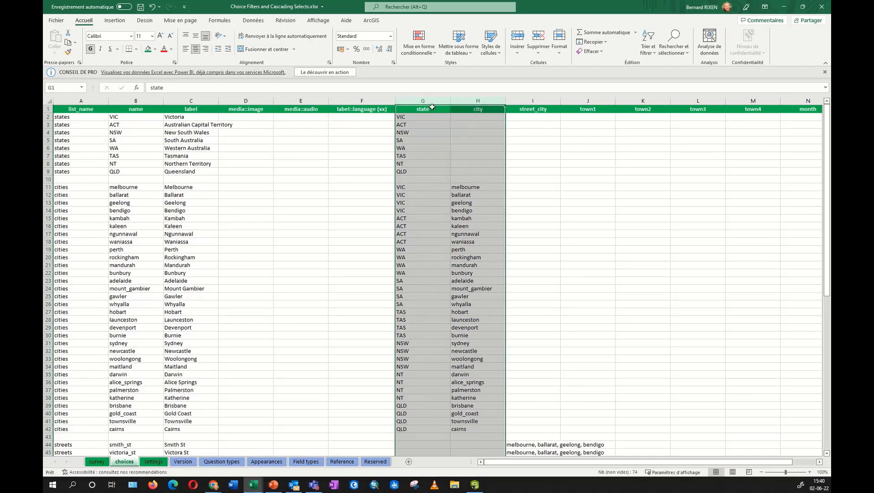
pyautogui.click(418, 110)
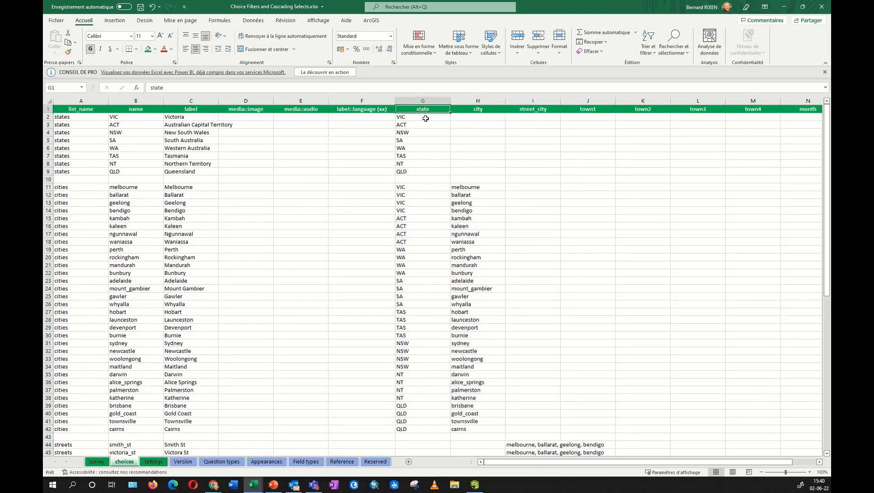
pyautogui.click(472, 110)
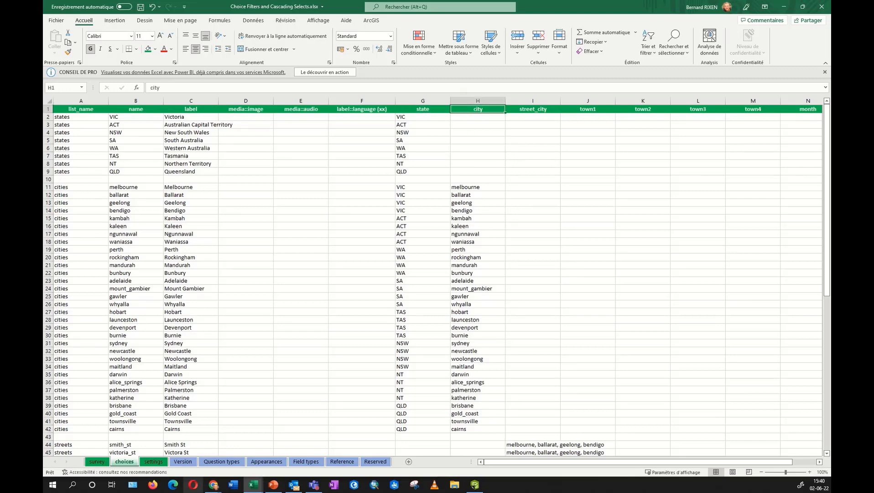
pyautogui.click(99, 461)
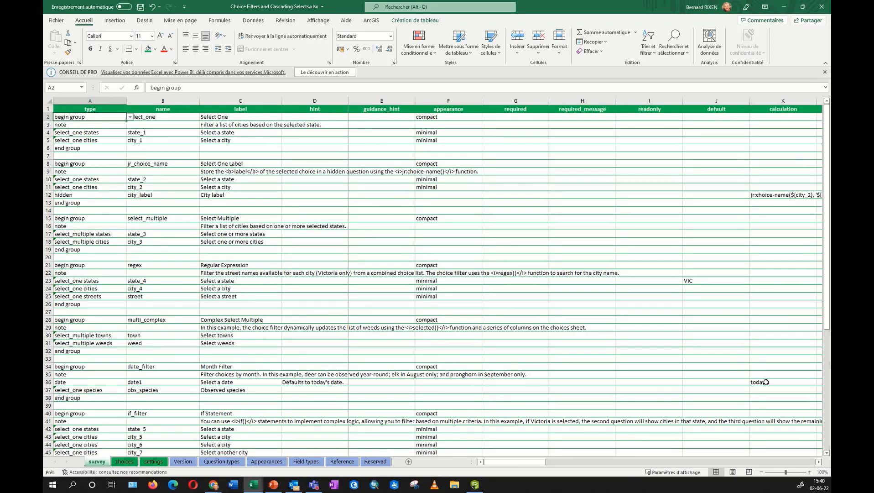
# Scroll to the choice_filter column and inspect the city question's filter expression in row 5.
pyautogui.click(819, 462)
pyautogui.click(819, 462)
pyautogui.click(819, 462)
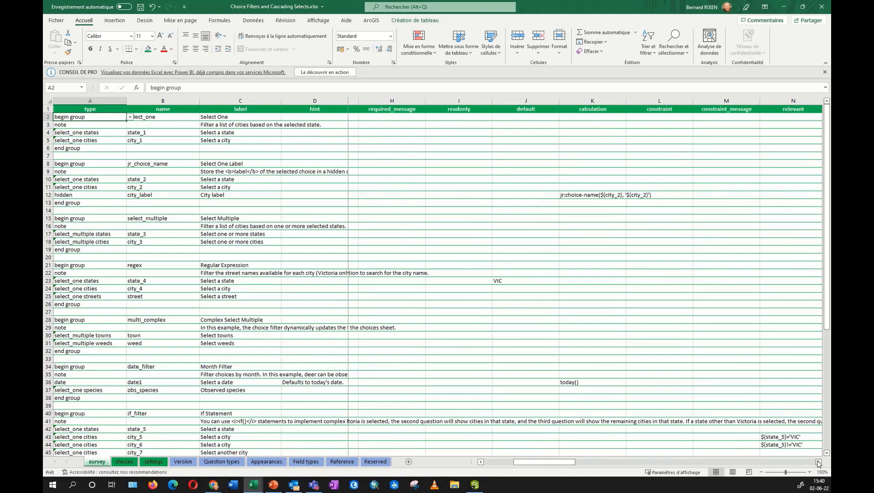
pyautogui.click(818, 463)
pyautogui.click(819, 462)
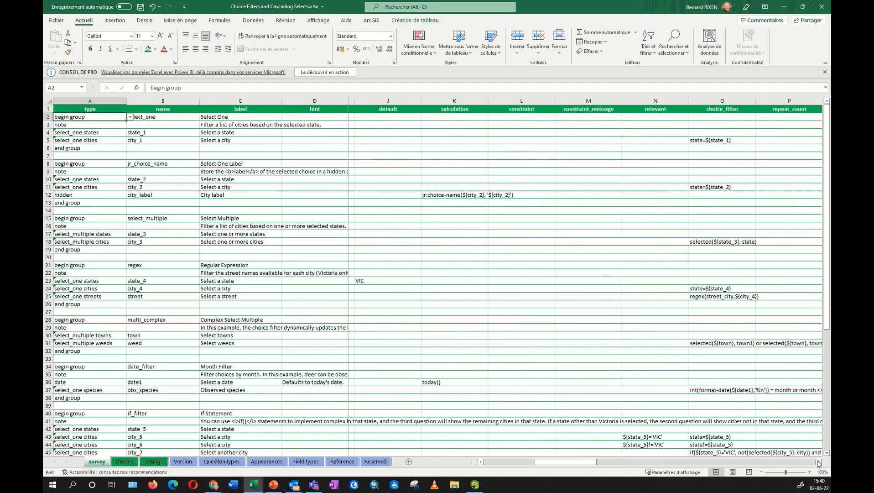
pyautogui.click(46, 140)
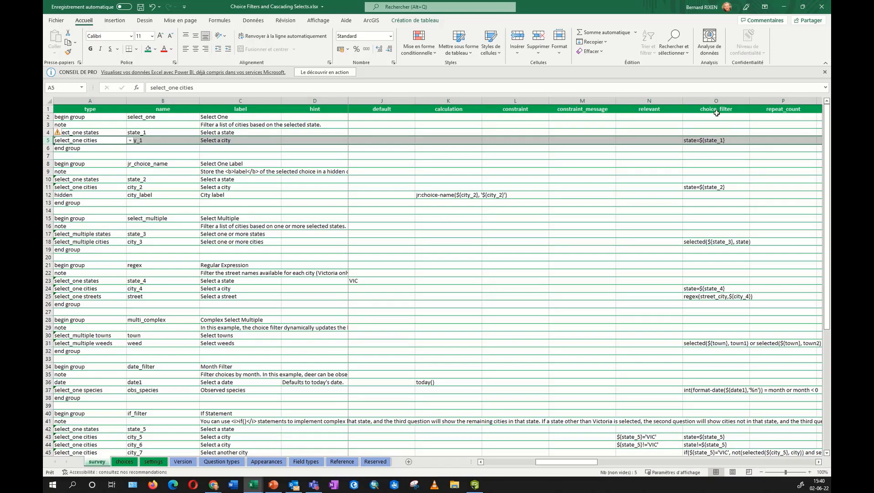
pyautogui.doubleClick(694, 141)
pyautogui.moveTo(696, 139); pyautogui.dragTo(686, 141)
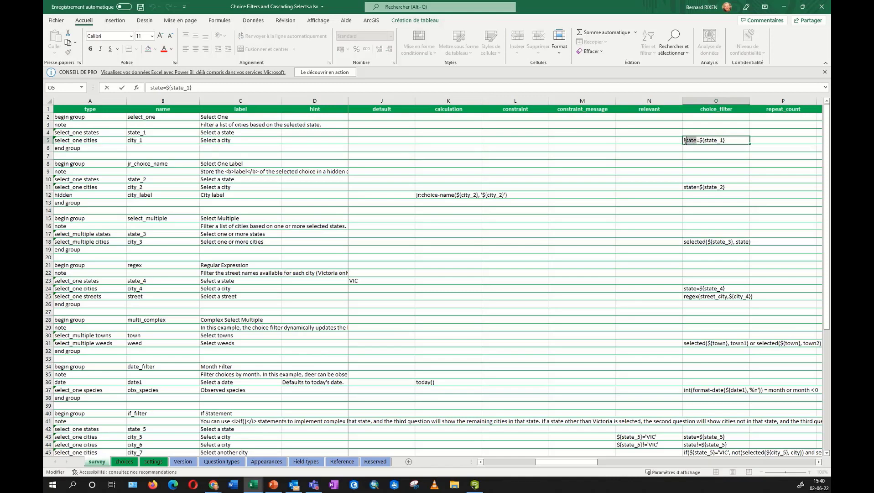
# Match the filter's state_1 reference to the choices state column and question B4, then minimize the workbook.
pyautogui.click(124, 462)
pyautogui.click(424, 101)
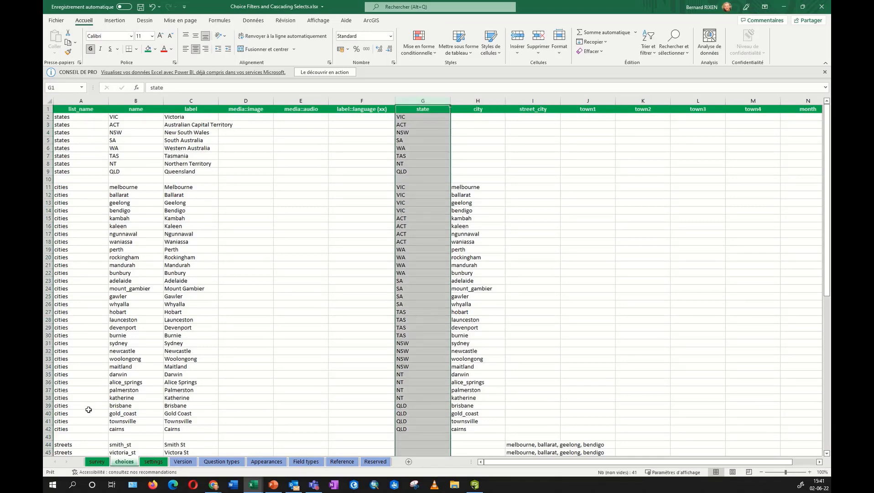
pyautogui.click(96, 462)
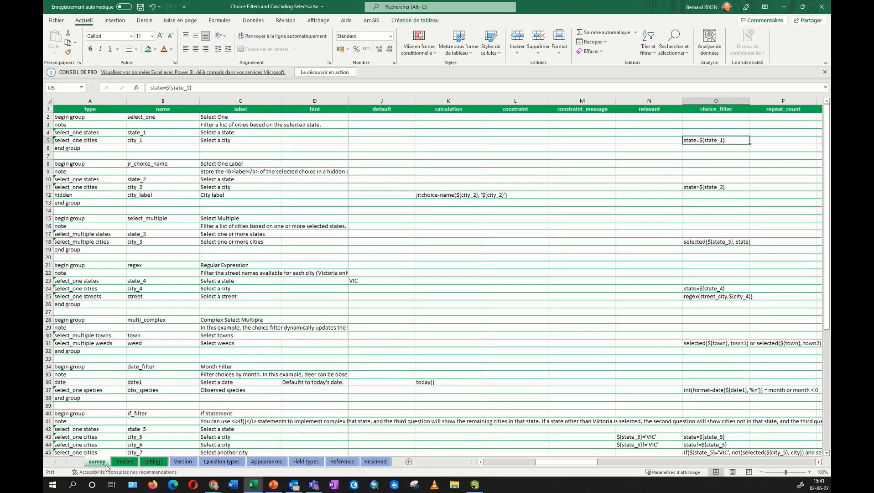
pyautogui.click(725, 109)
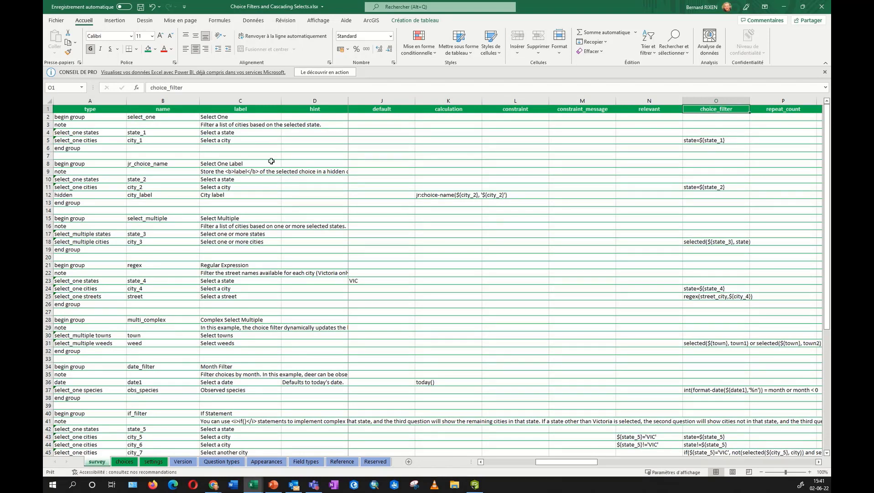
pyautogui.doubleClick(706, 140)
pyautogui.moveTo(704, 140); pyautogui.dragTo(723, 140)
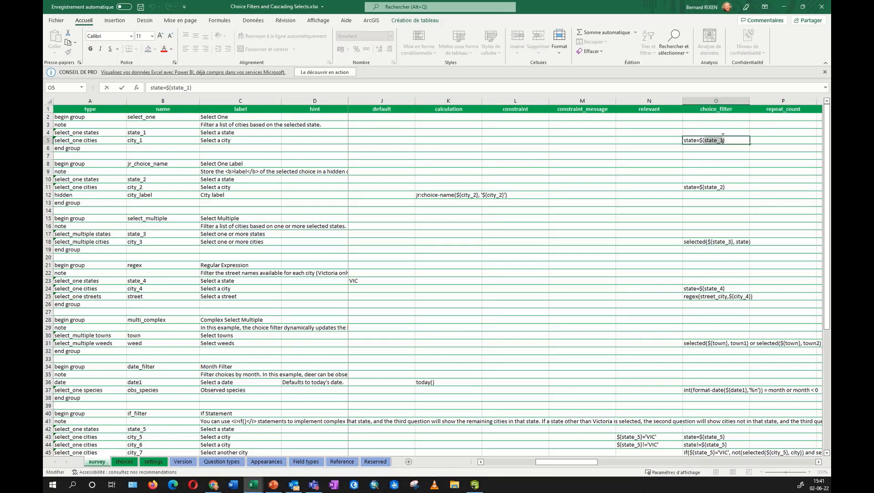
pyautogui.click(156, 132)
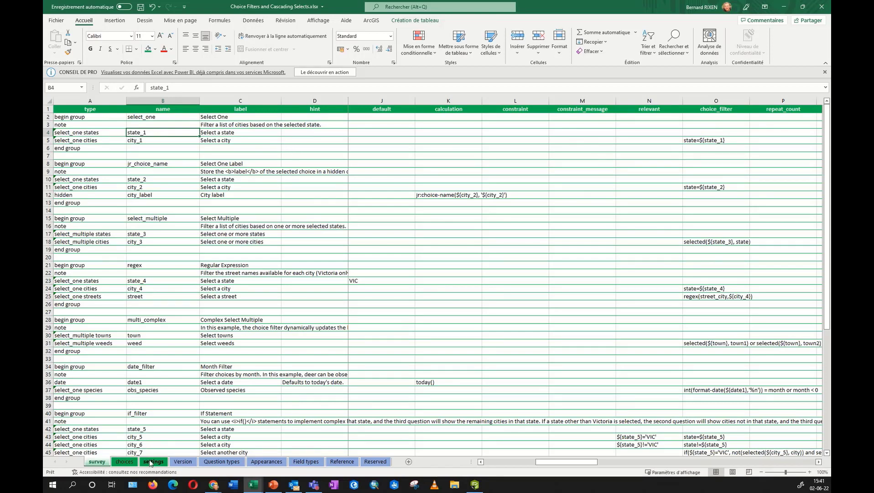
pyautogui.click(785, 7)
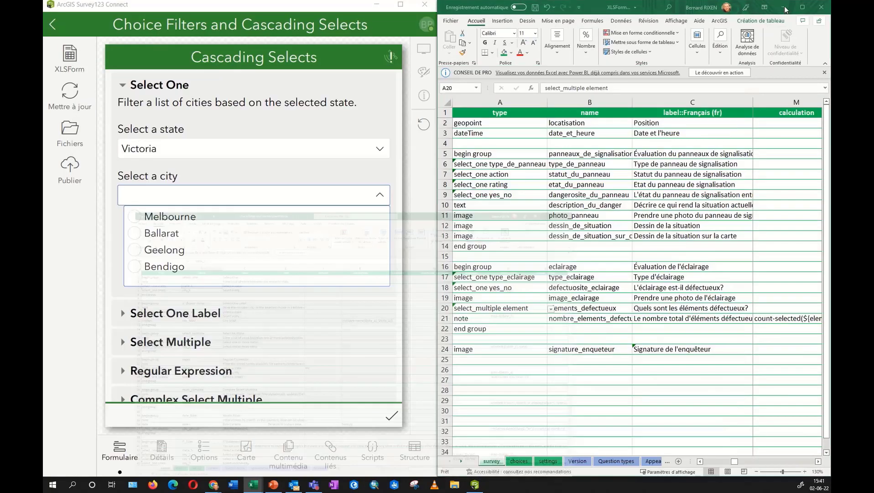
# Go back to My Survey Designs and open the Nested Repeats survey.
pyautogui.click(53, 24)
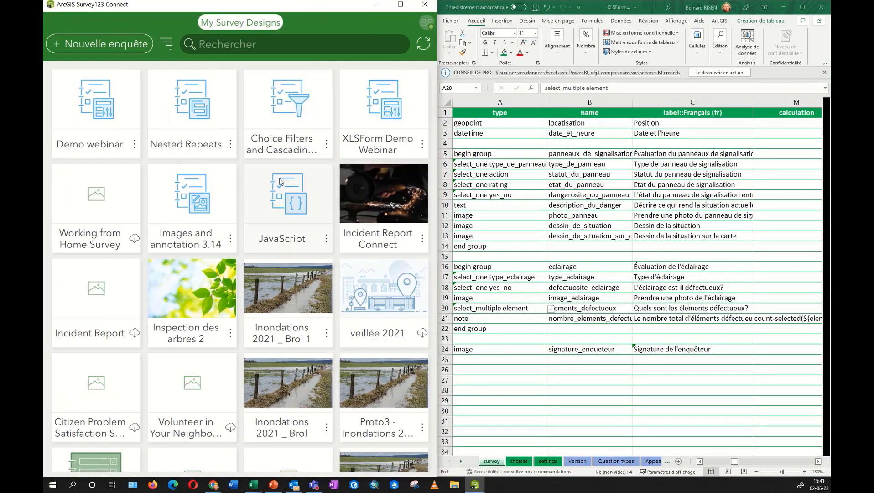
pyautogui.click(194, 107)
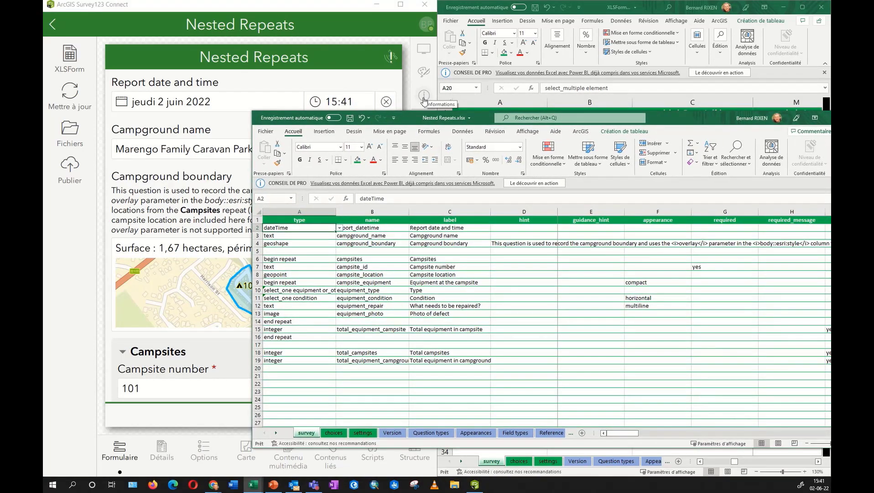
# Snap the Nested Repeats workbook to the right half and the Survey123 preview to the left.
pyautogui.press('super+Right')
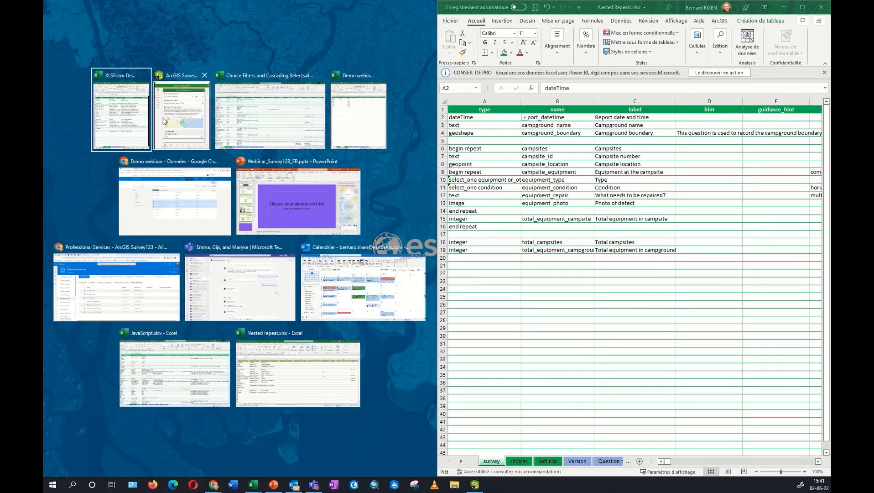
pyautogui.click(165, 121)
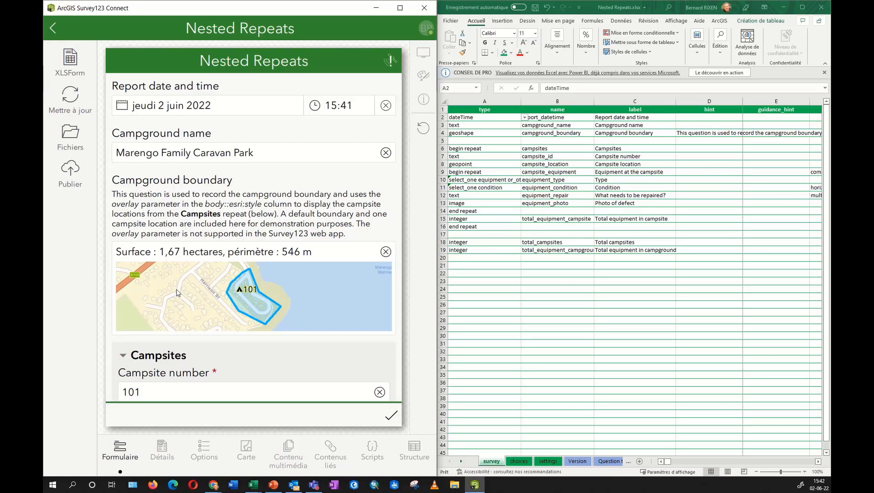
pyautogui.scroll(-2, 178, 293)
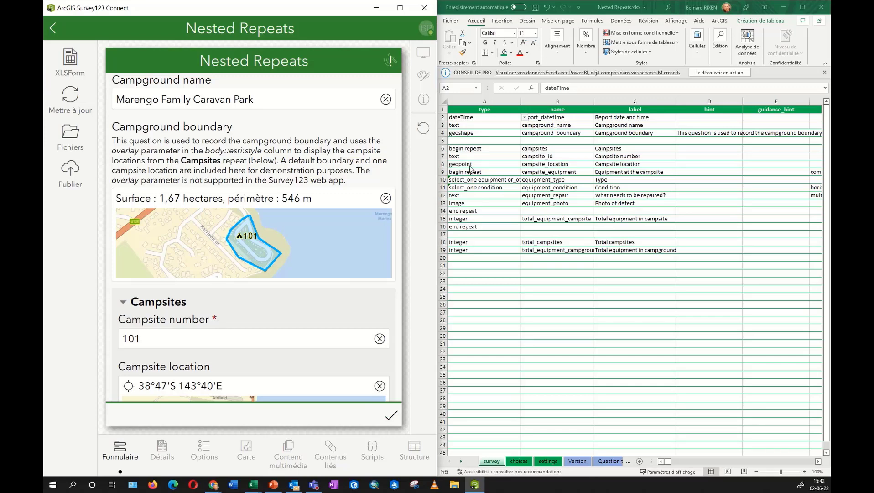
# Highlight rows 6–16, the campsites repeat, and rows 9–14, the nested equipment repeat.
pyautogui.click(441, 149)
pyautogui.click(442, 148)
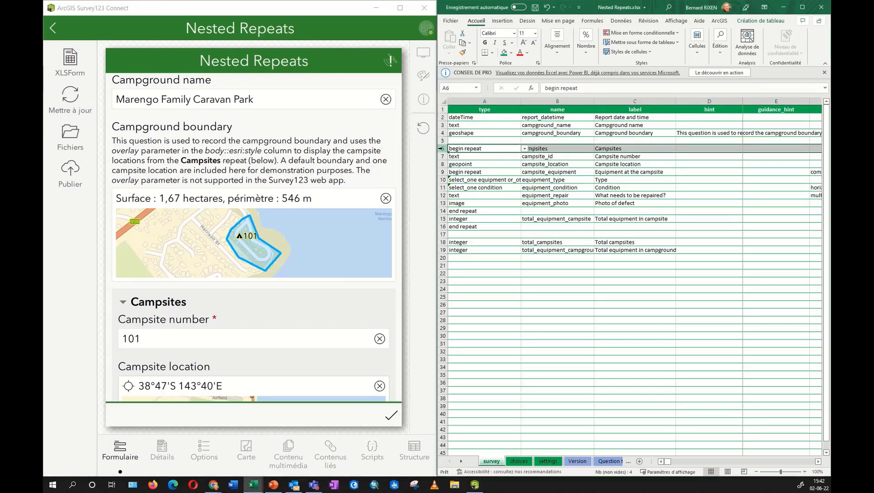
pyautogui.keyDown('shift'); pyautogui.click(443, 227); pyautogui.keyUp('shift')
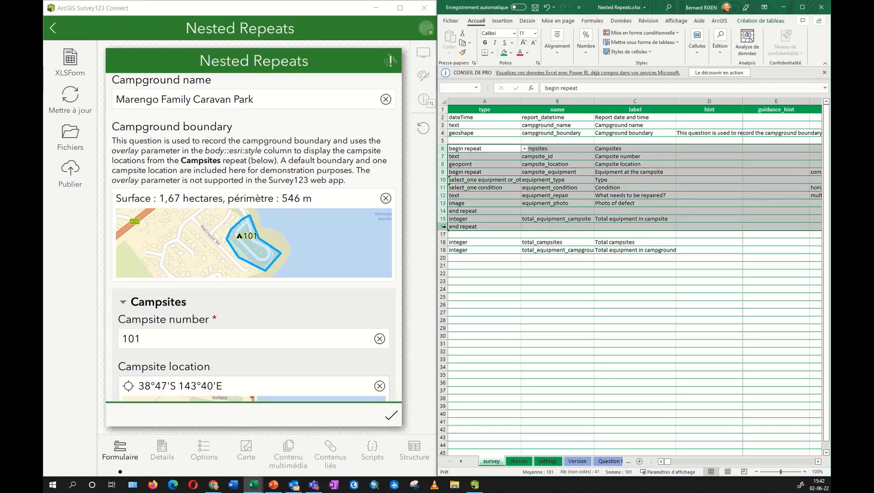
pyautogui.click(443, 172)
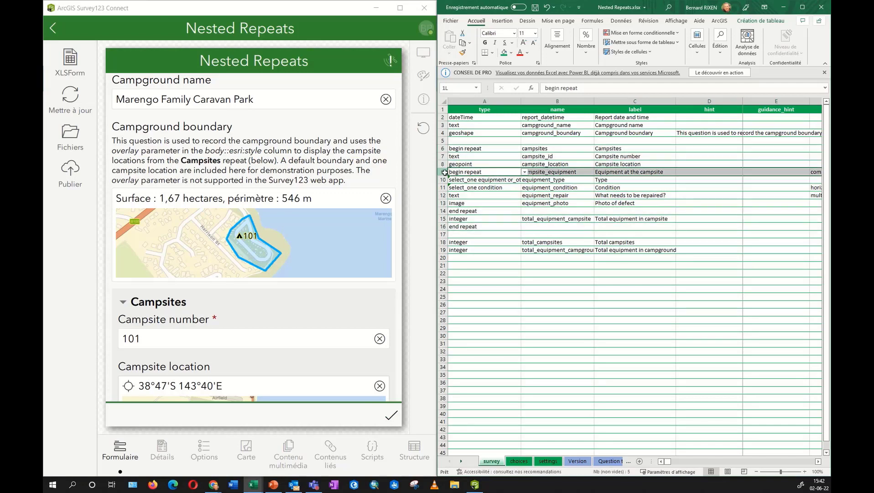
pyautogui.moveTo(446, 176); pyautogui.dragTo(442, 212)
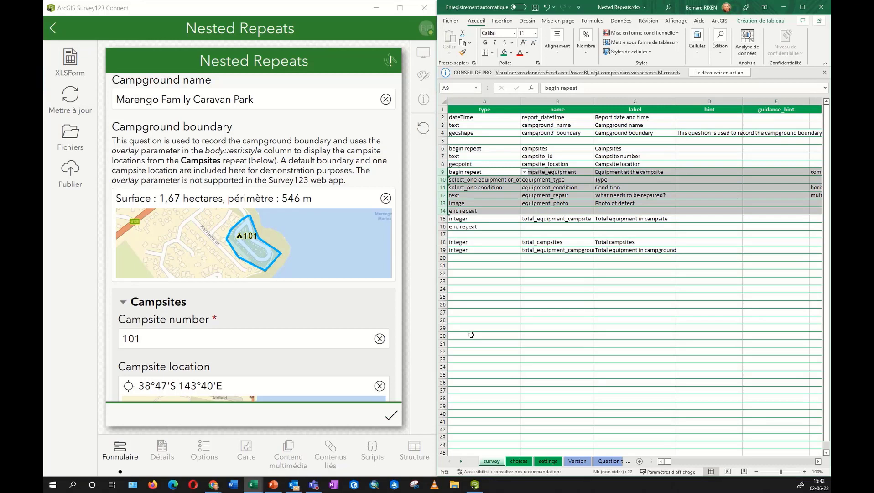
pyautogui.scroll(-2, 166, 301)
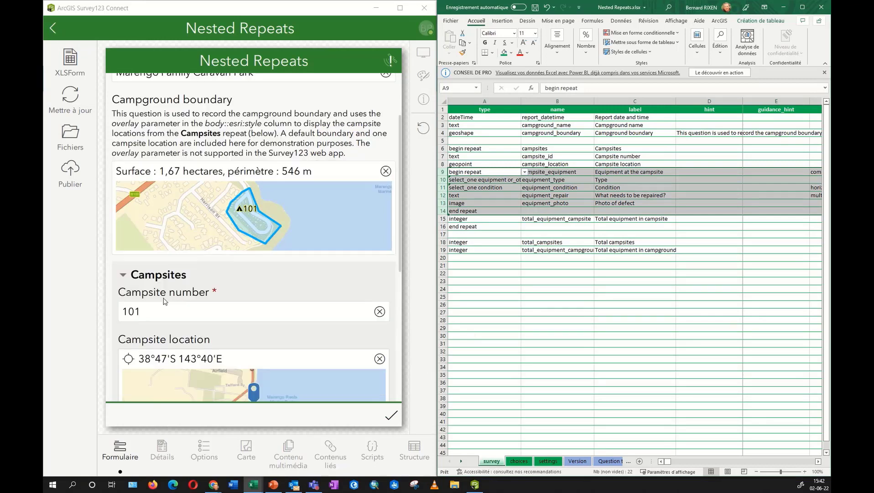
pyautogui.scroll(-3, 165, 301)
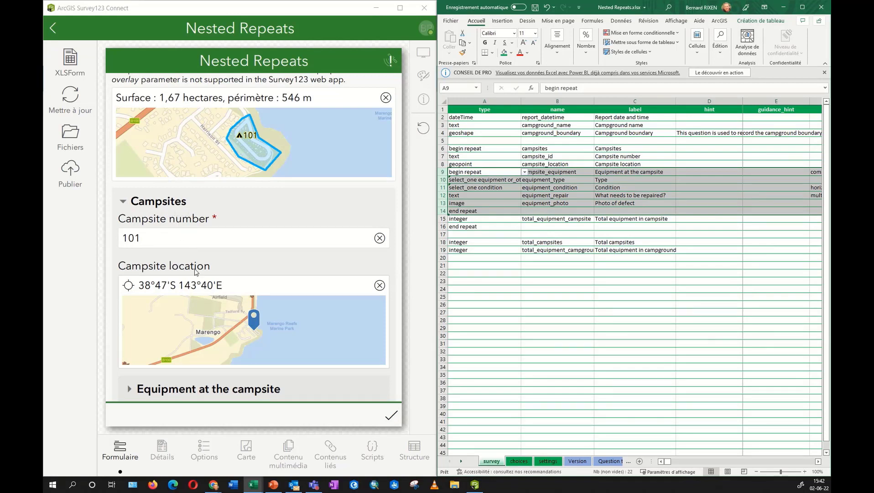
pyautogui.scroll(-5, 202, 266)
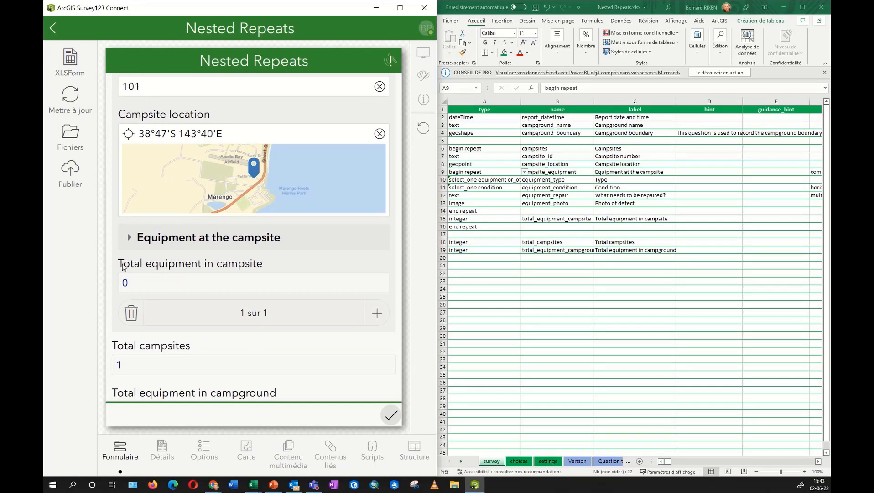
# Record campsite equipment: a BBQ, plus a second Picnic table entry marked Missing.
pyautogui.click(129, 238)
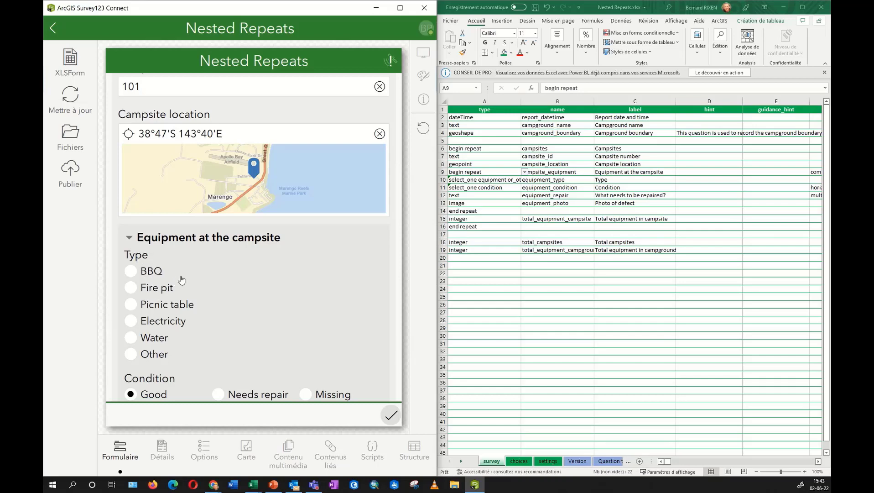
pyautogui.scroll(-1, 131, 263)
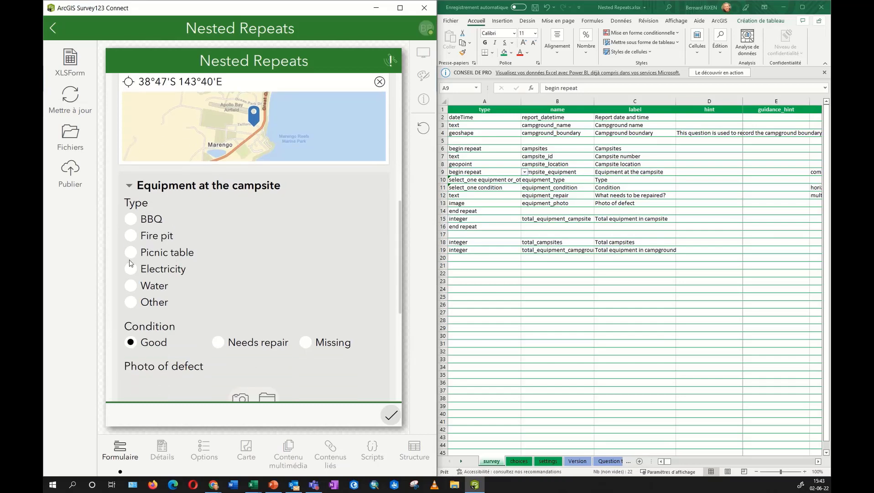
pyautogui.click(132, 219)
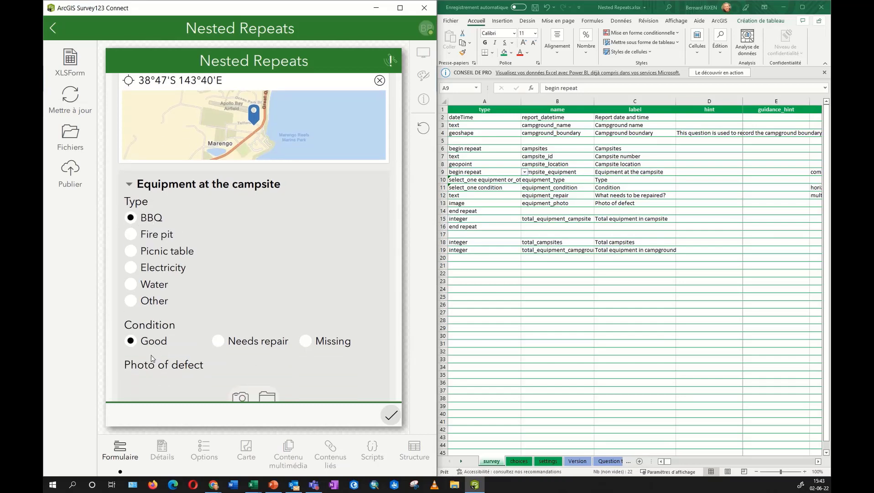
pyautogui.scroll(-1, 288, 356)
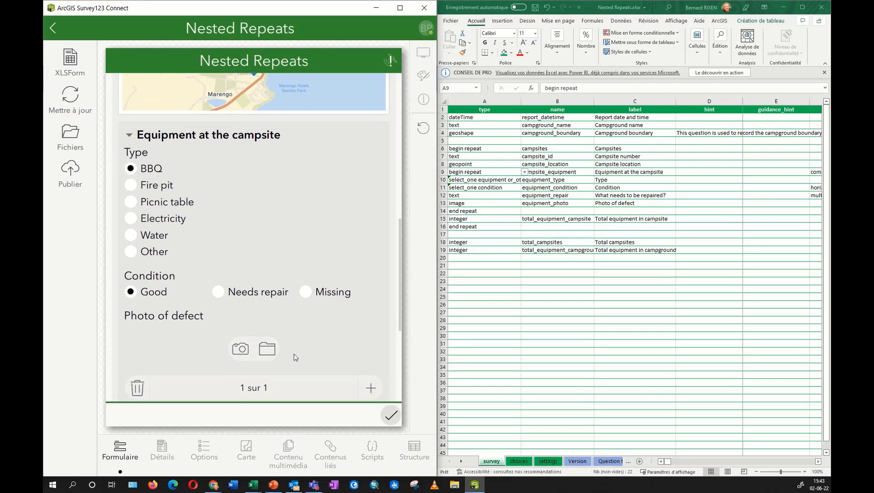
pyautogui.click(371, 381)
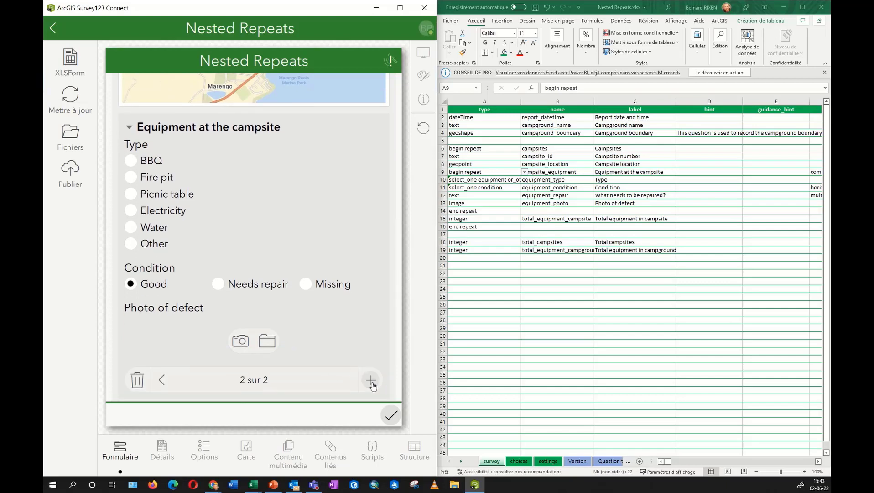
pyautogui.click(132, 195)
pyautogui.click(306, 285)
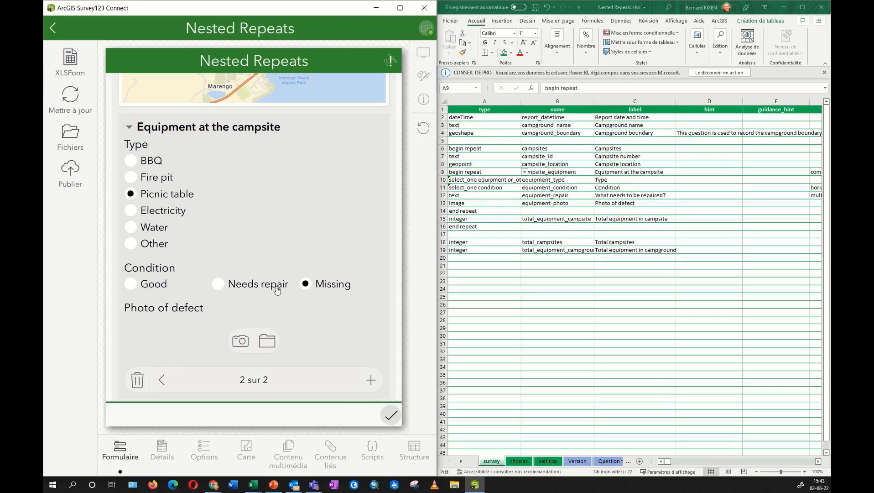
pyautogui.scroll(-4, 276, 289)
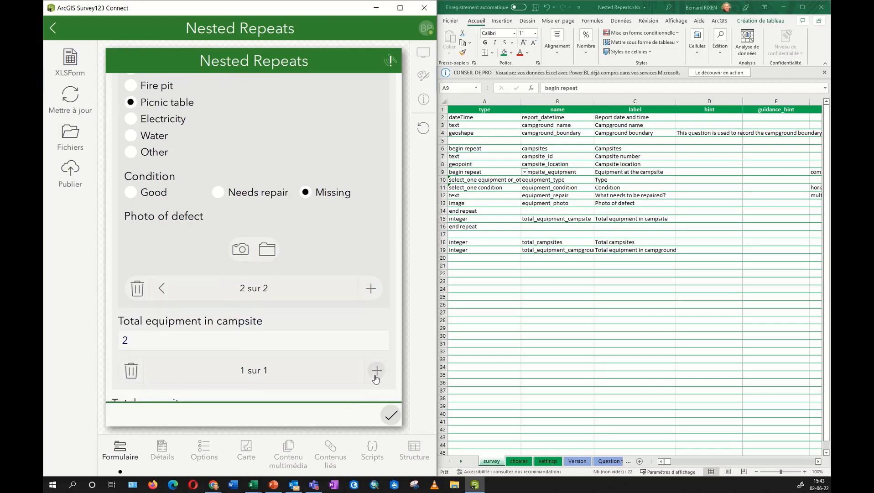
pyautogui.scroll(4, 377, 373)
pyautogui.scroll(3, 377, 375)
pyautogui.scroll(-5, 358, 341)
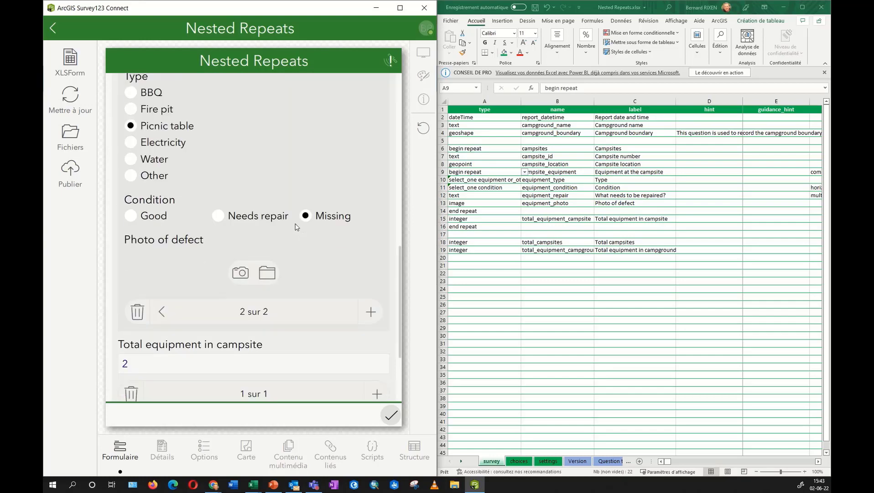
pyautogui.scroll(5, 390, 380)
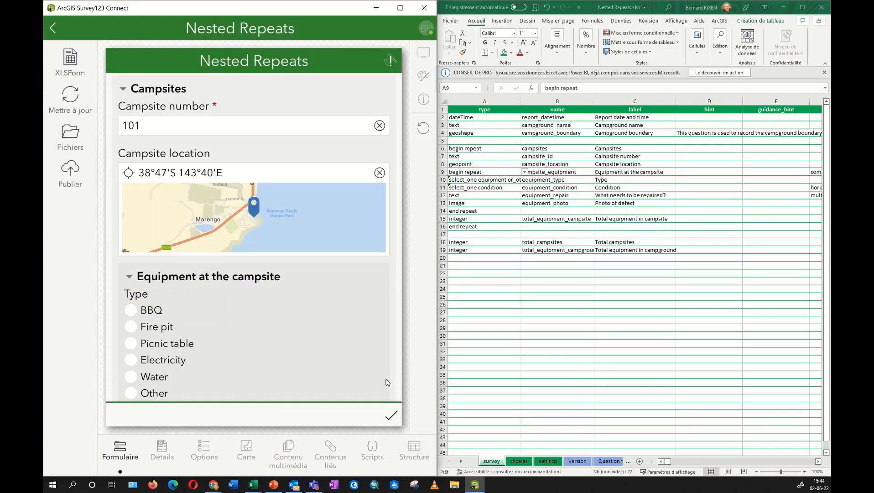
# Change the campsite number to 102, check the 2-campsite total, and leave the preview.
pyautogui.click(153, 128)
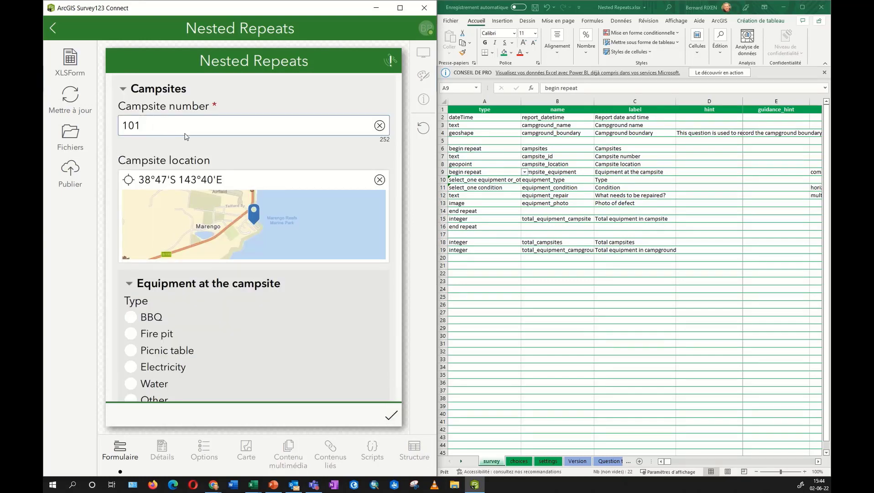
pyautogui.press('BackSpace')
pyautogui.write('2')
pyautogui.scroll(-2, 246, 337)
pyautogui.scroll(-3, 245, 337)
pyautogui.scroll(-1, 243, 335)
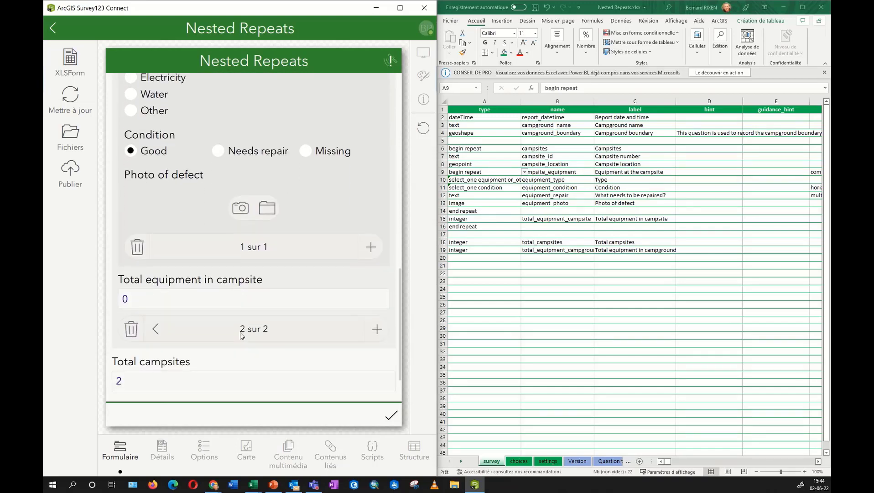
pyautogui.scroll(-1, 197, 354)
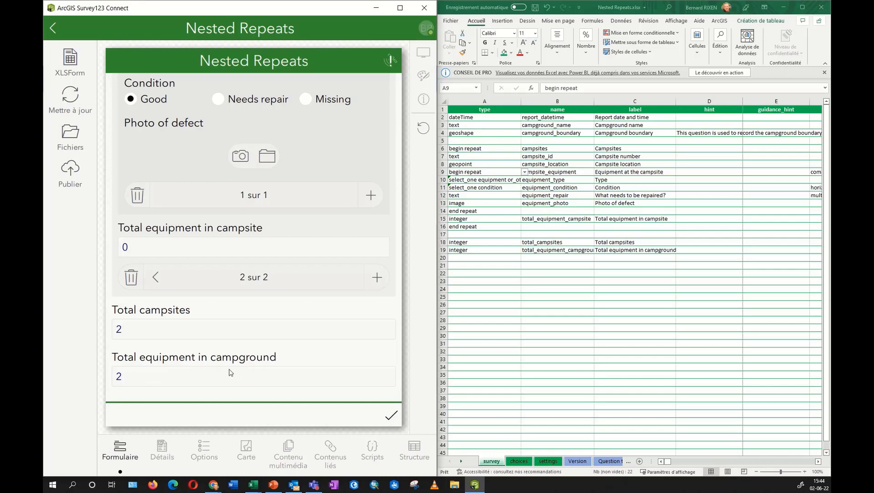
pyautogui.scroll(3, 231, 372)
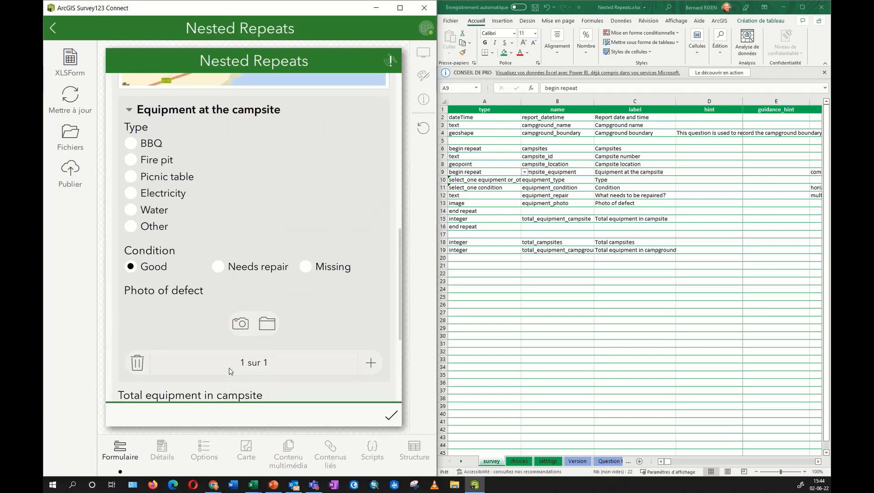
pyautogui.scroll(5, 231, 371)
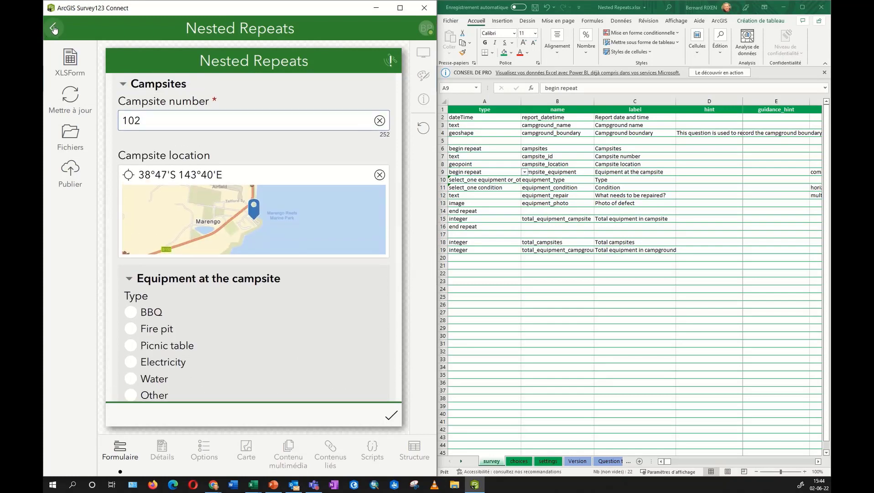
pyautogui.click(54, 28)
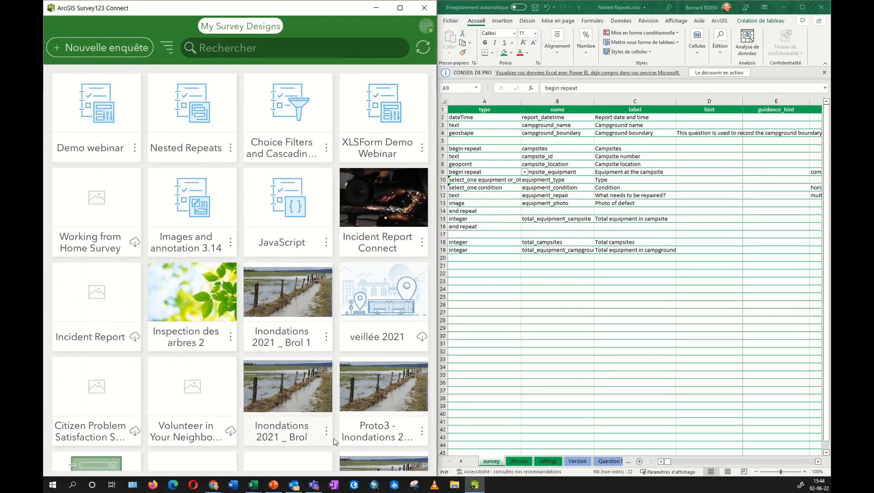
# Open the JavaScript sample survey and expand its Working with a Feature Service example.
pyautogui.click(275, 199)
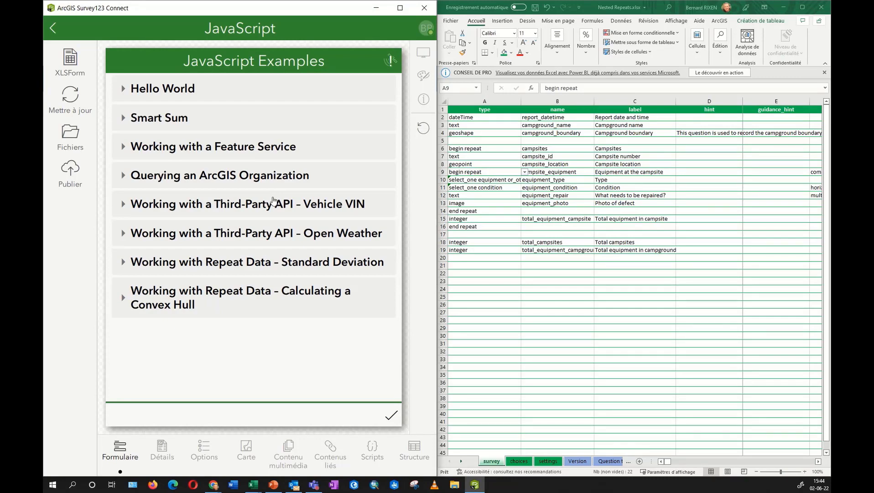
pyautogui.click(123, 147)
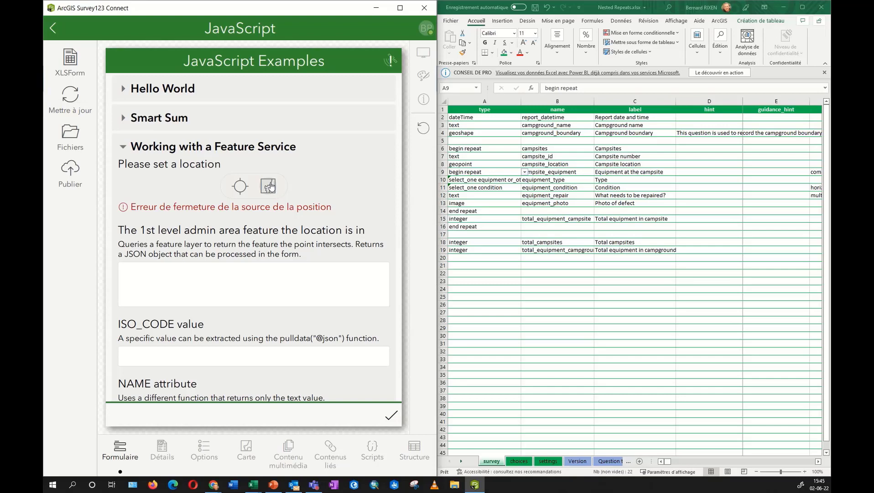
# Set the map location by searching 'namur' and confirming Namur, BEL.
pyautogui.click(269, 186)
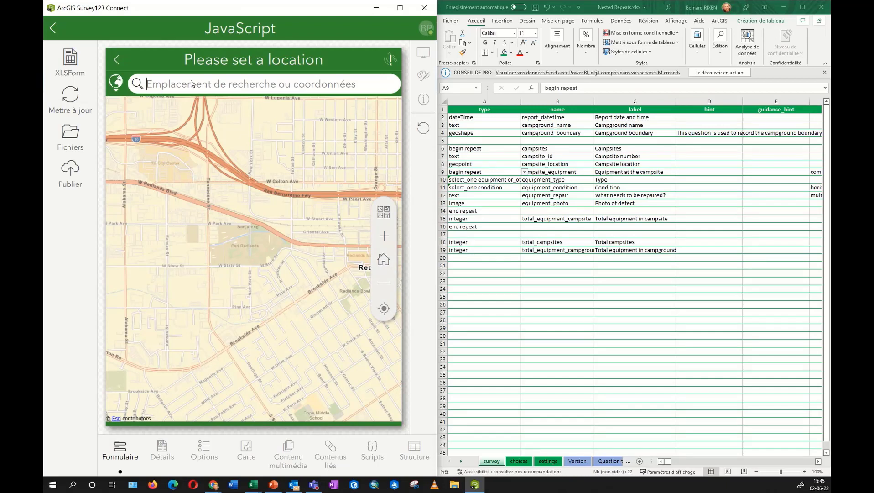
pyautogui.write('namur')
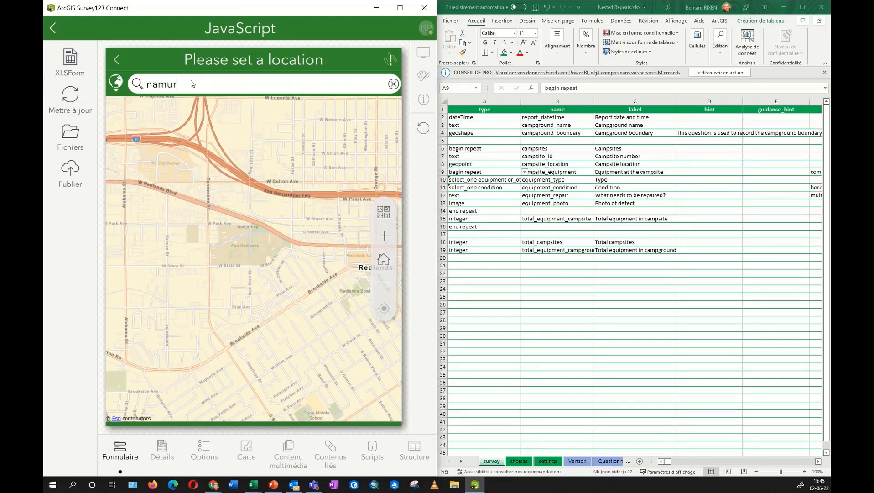
pyautogui.press('Return')
pyautogui.click(155, 131)
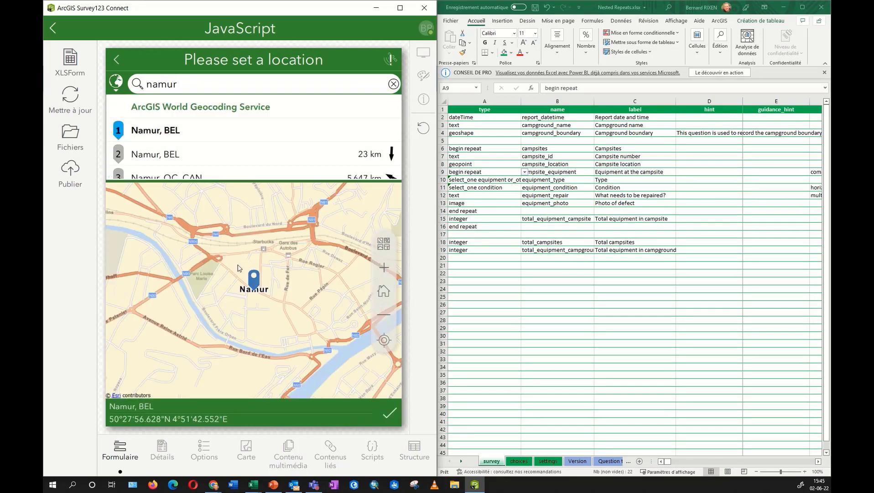
pyautogui.click(389, 414)
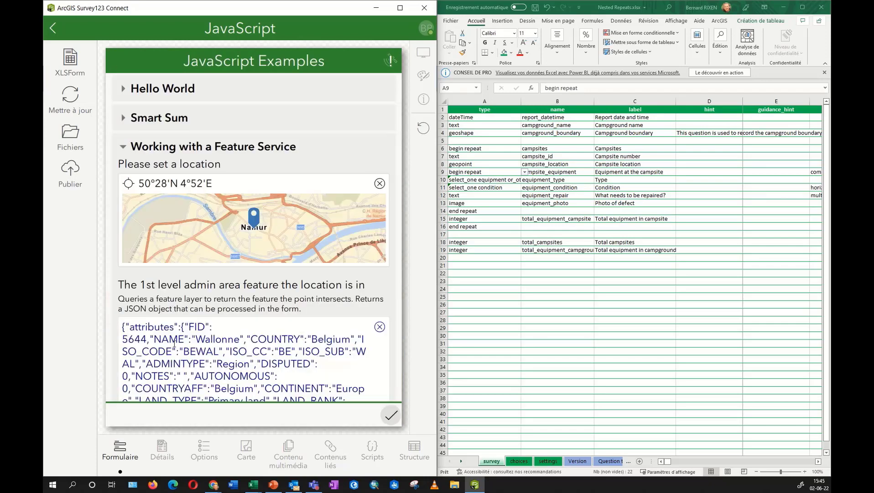
# Highlight the returned Wallonne JSON answer, then open the JavaScript XLSForm.
pyautogui.moveTo(122, 326); pyautogui.dragTo(221, 352)
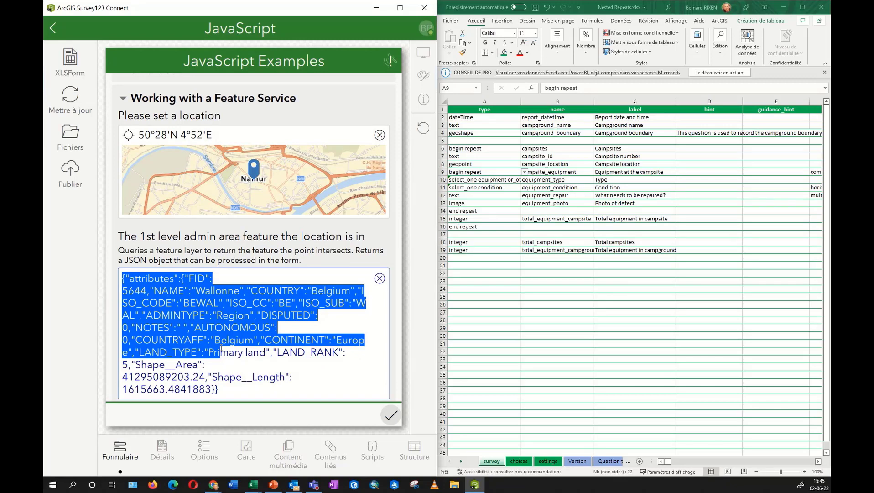
pyautogui.moveTo(220, 352); pyautogui.dragTo(219, 390)
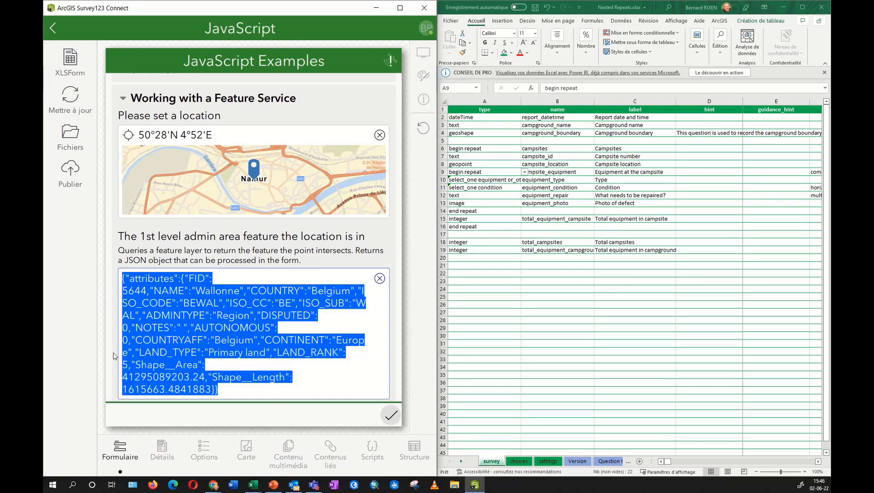
pyautogui.click(237, 308)
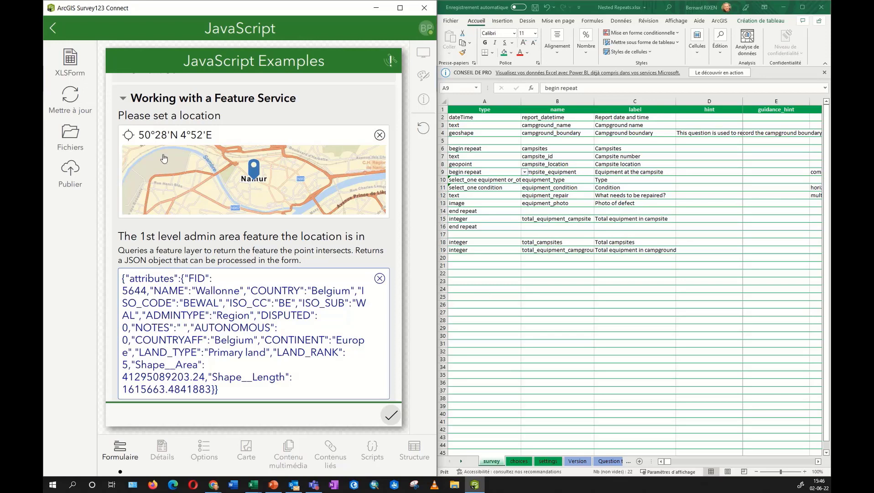
pyautogui.click(71, 61)
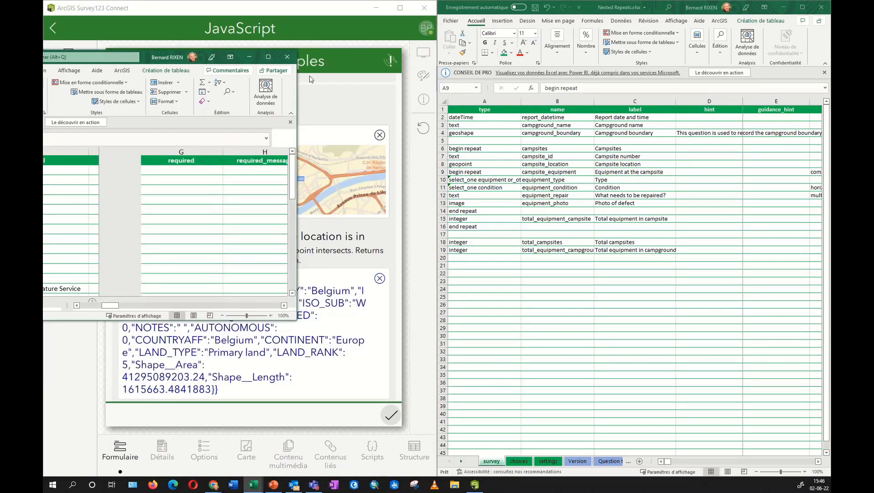
# Snap JavaScript.xlsx to the right half and inspect rows 14–20, including adminURL in row 16.
pyautogui.press('super+Right')
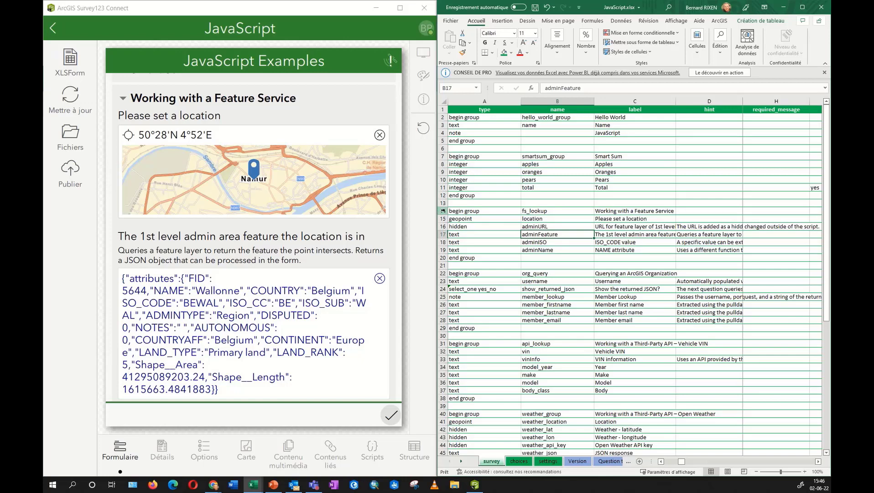
pyautogui.moveTo(443, 210); pyautogui.dragTo(444, 259)
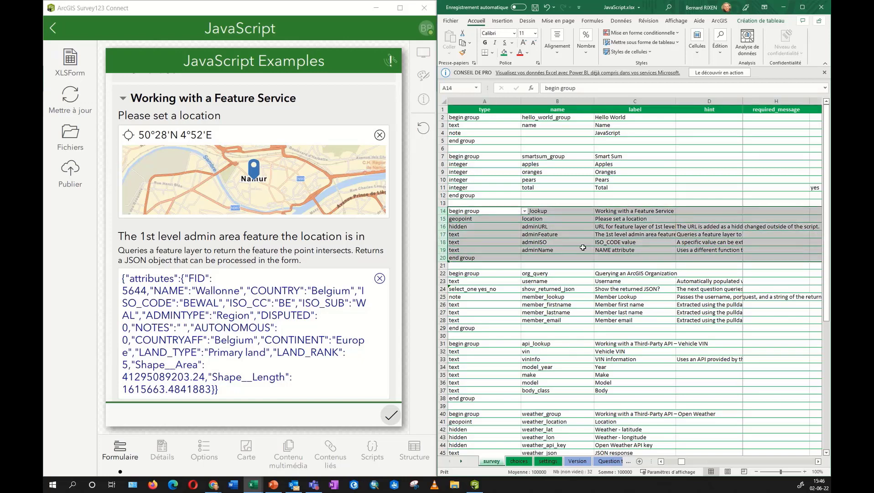
pyautogui.click(478, 228)
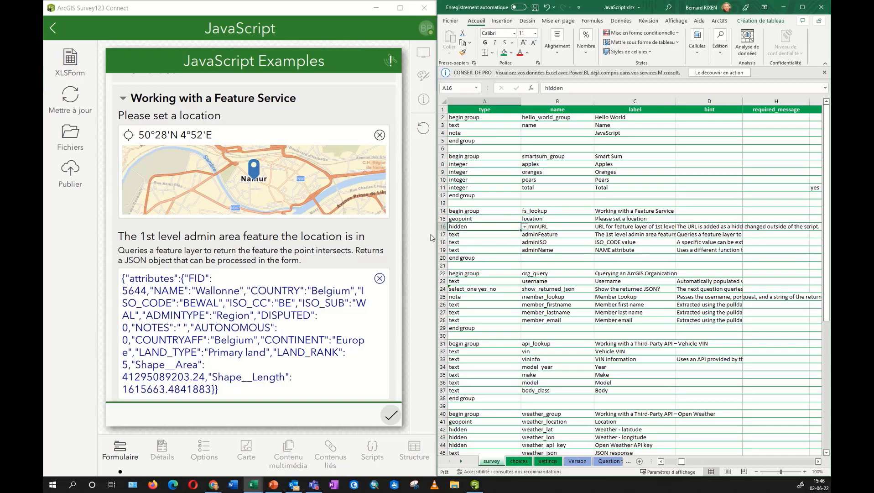
pyautogui.click(557, 227)
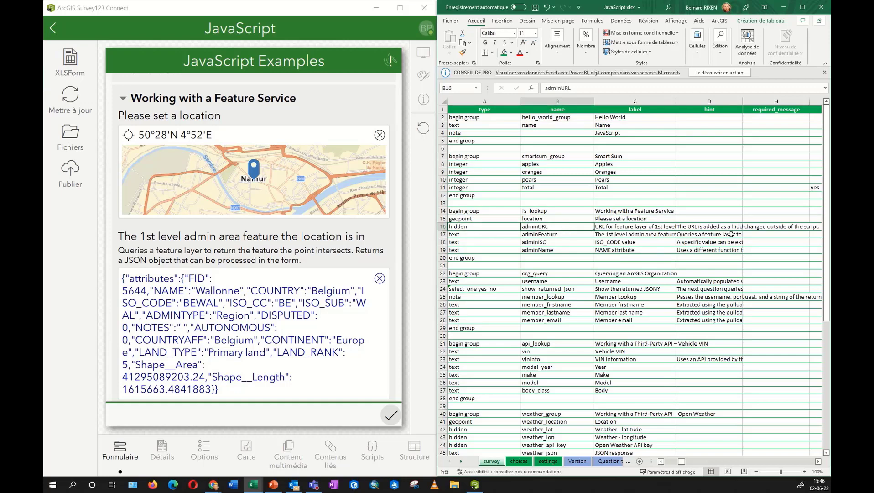
pyautogui.moveTo(679, 461); pyautogui.dragTo(669, 462)
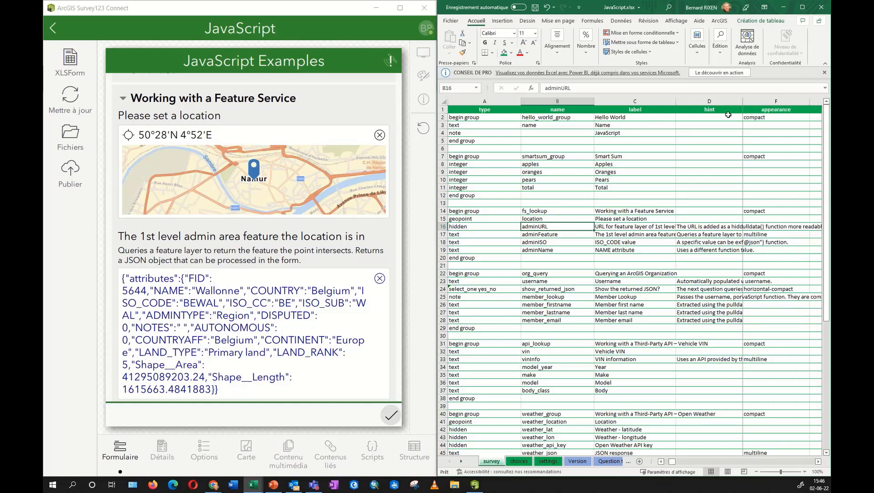
# Hide hint column D, view the feature layer URL in J16, and mark rows 17–19.
pyautogui.click(702, 100)
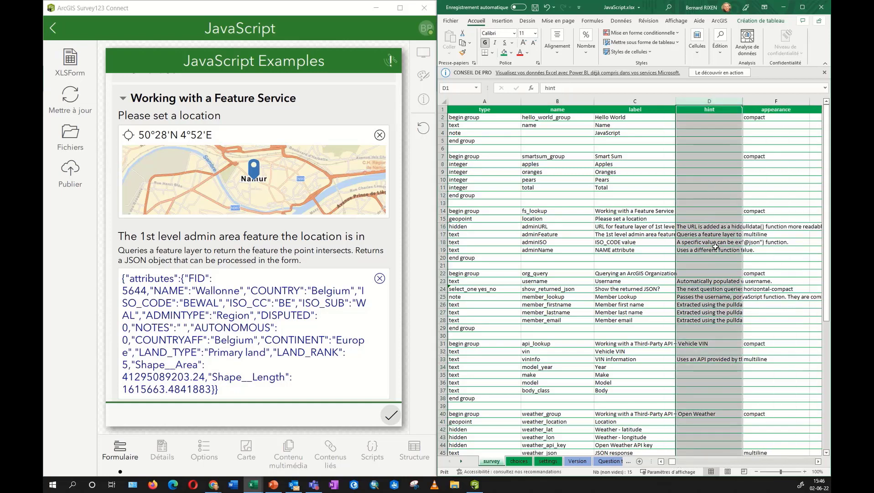
pyautogui.rightClick(709, 100)
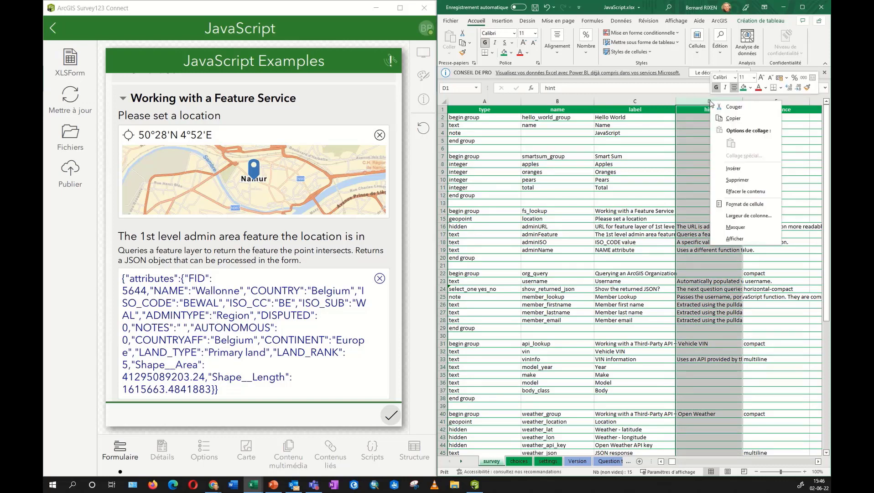
pyautogui.click(736, 227)
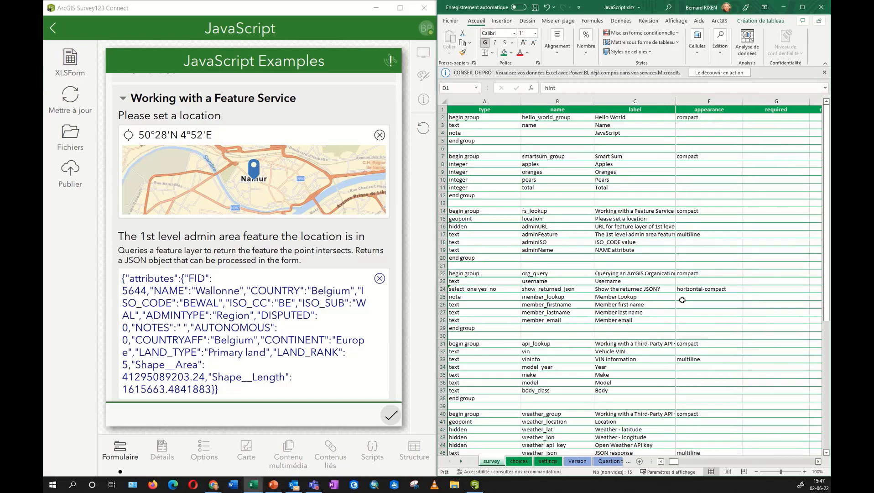
pyautogui.moveTo(669, 465); pyautogui.dragTo(693, 466)
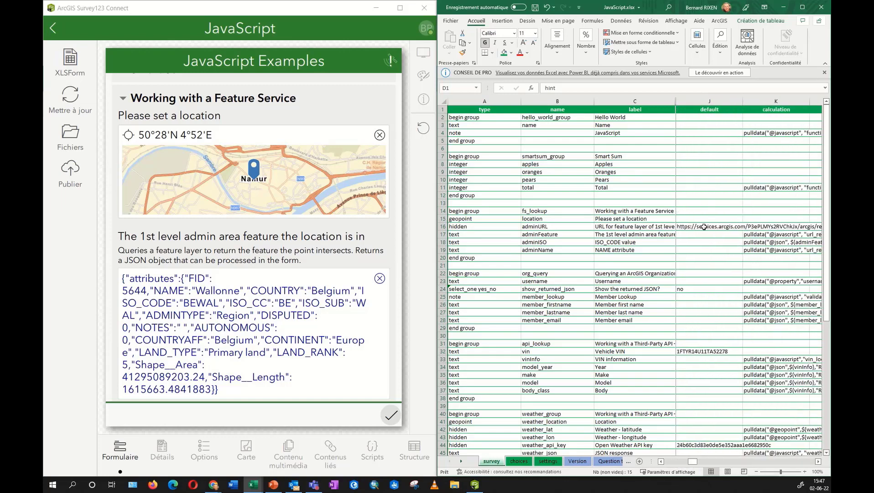
pyautogui.click(707, 227)
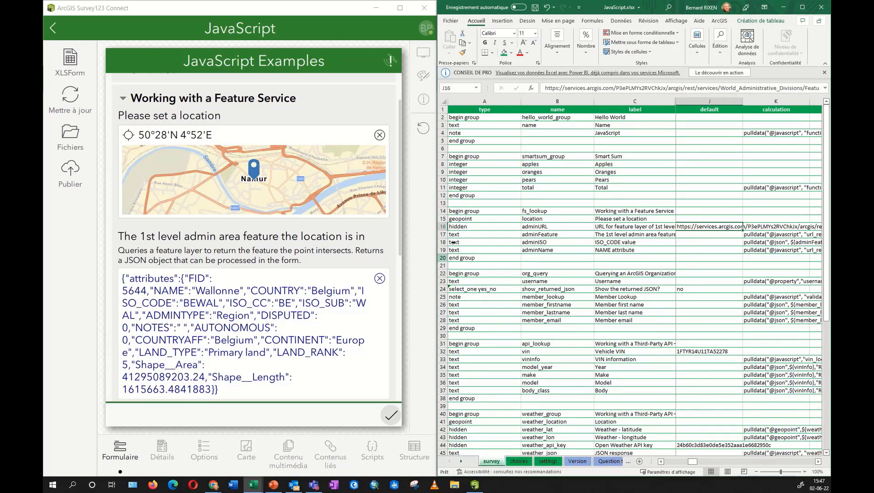
pyautogui.moveTo(443, 234); pyautogui.dragTo(444, 247)
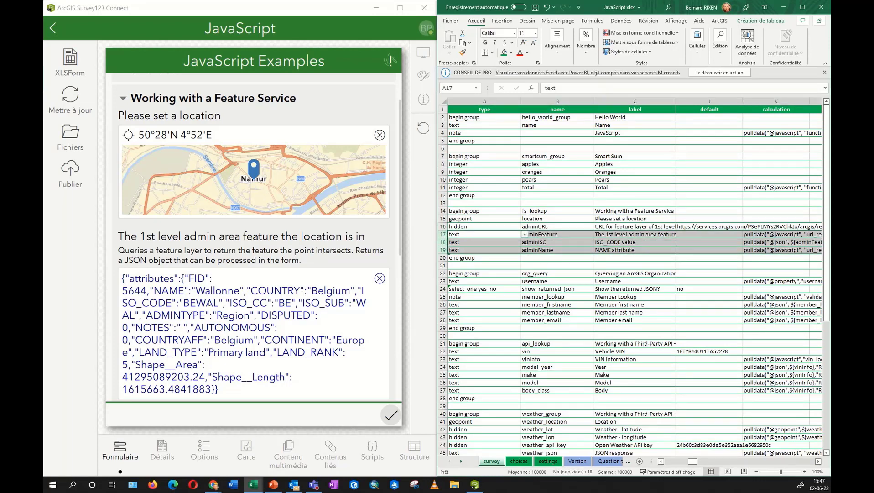
pyautogui.moveTo(122, 278); pyautogui.dragTo(228, 387)
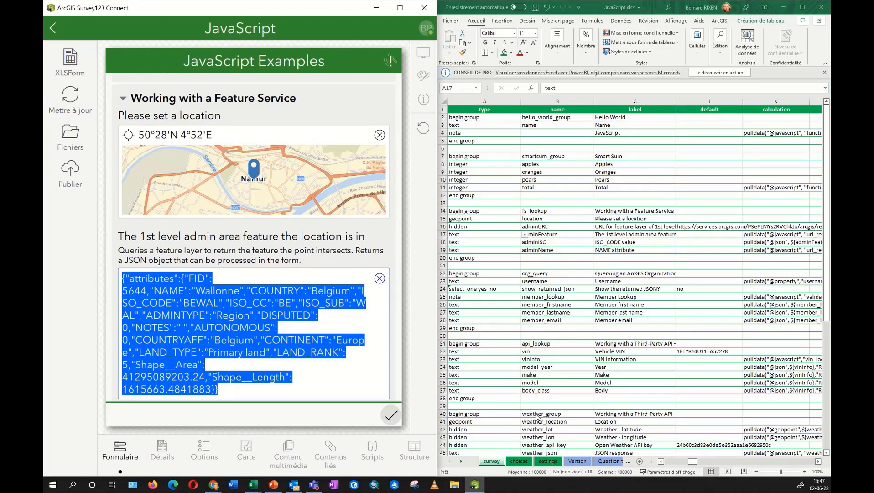
pyautogui.click(751, 237)
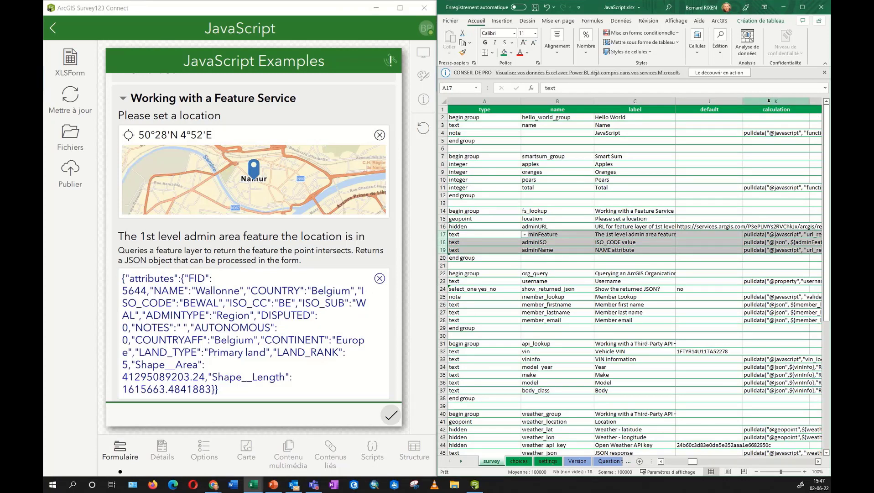
pyautogui.click(753, 235)
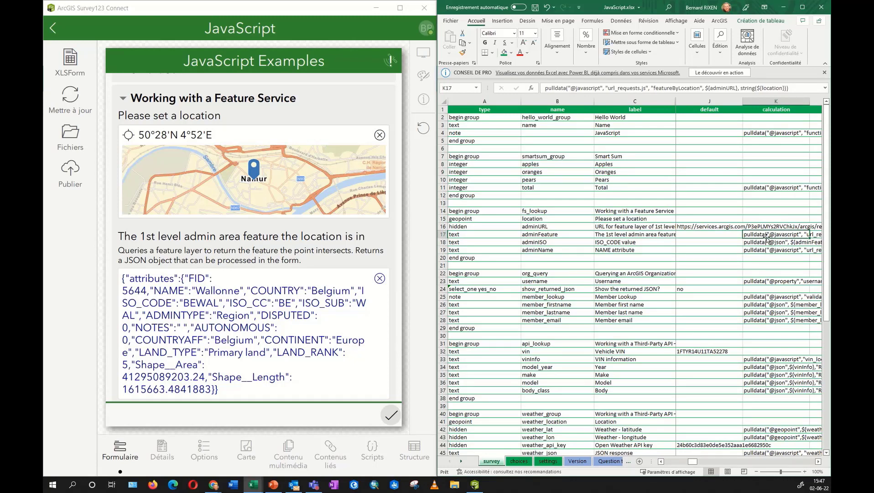
pyautogui.moveTo(569, 88); pyautogui.dragTo(647, 87)
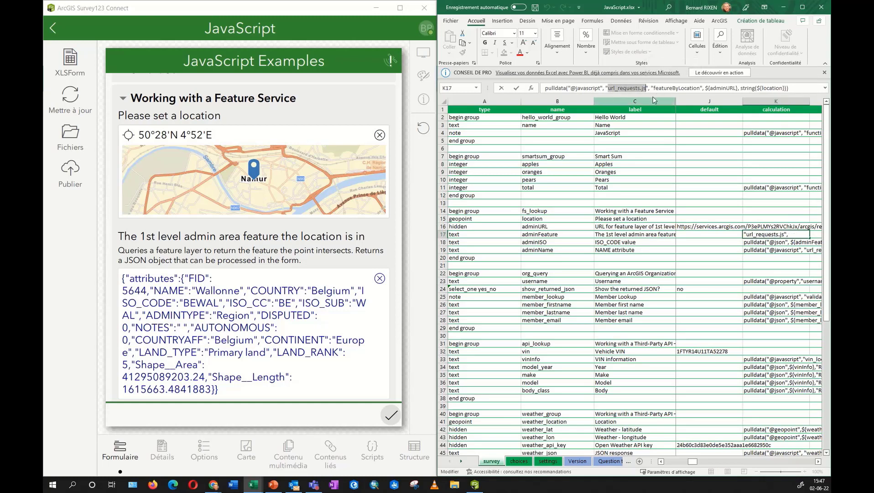
pyautogui.moveTo(653, 88); pyautogui.dragTo(702, 85)
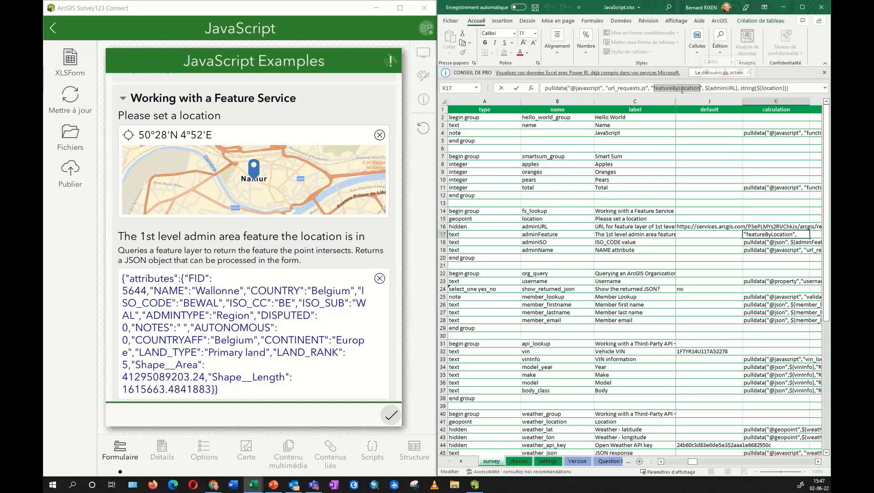
pyautogui.moveTo(706, 87); pyautogui.dragTo(783, 88)
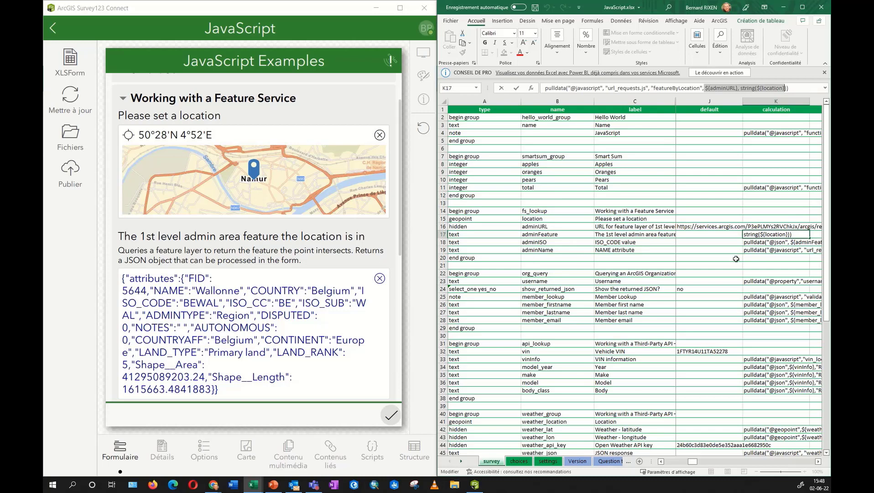
pyautogui.click(710, 281)
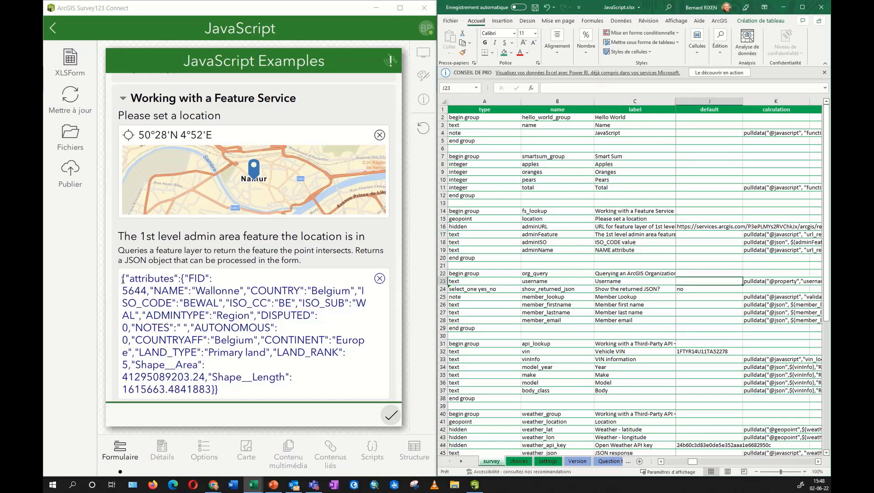
pyautogui.moveTo(122, 277); pyautogui.dragTo(229, 391)
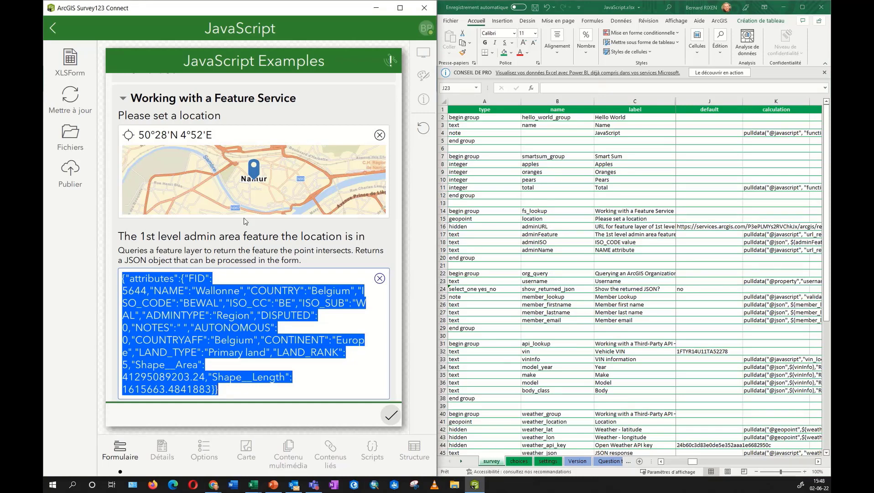
pyautogui.scroll(-1, 244, 221)
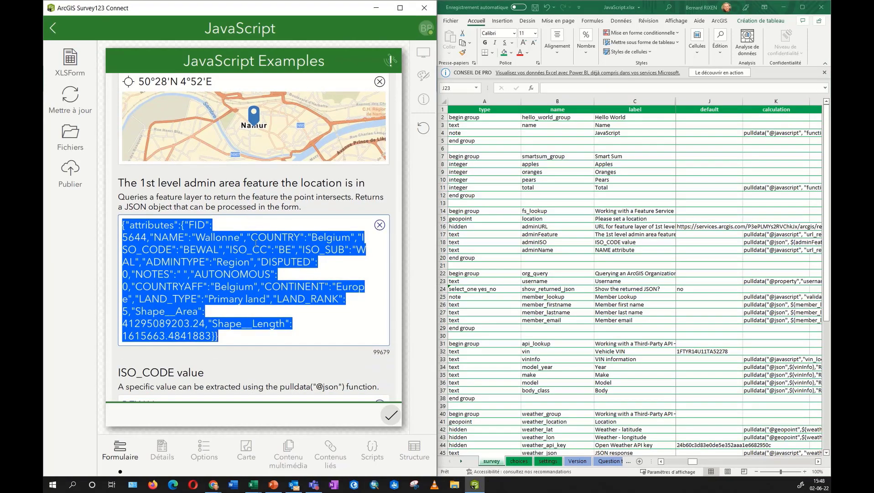
pyautogui.scroll(-1, 254, 245)
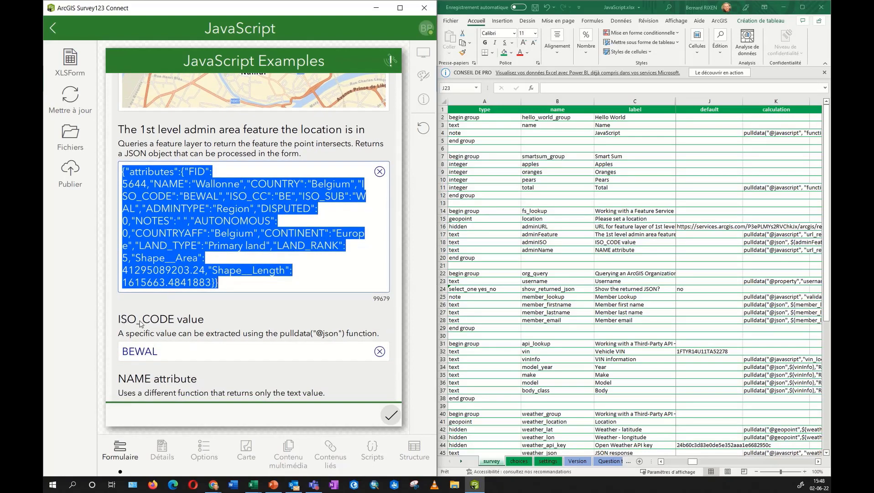
pyautogui.click(249, 199)
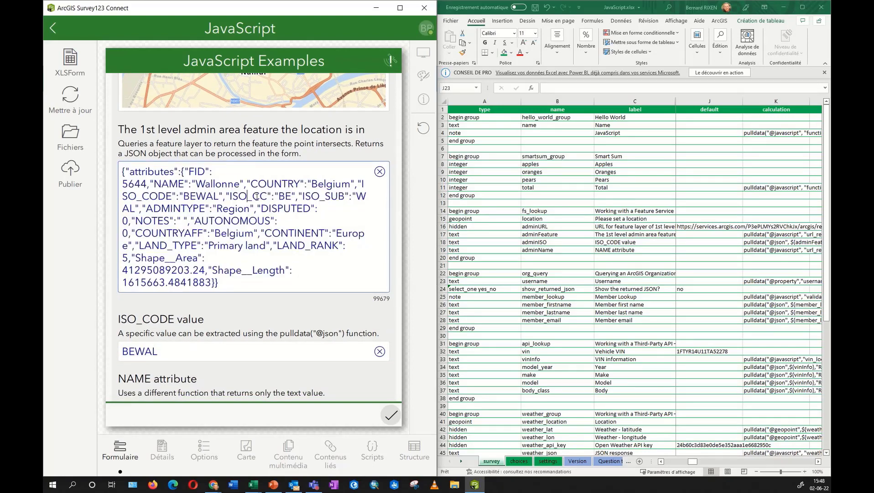
pyautogui.moveTo(363, 184); pyautogui.dragTo(219, 196)
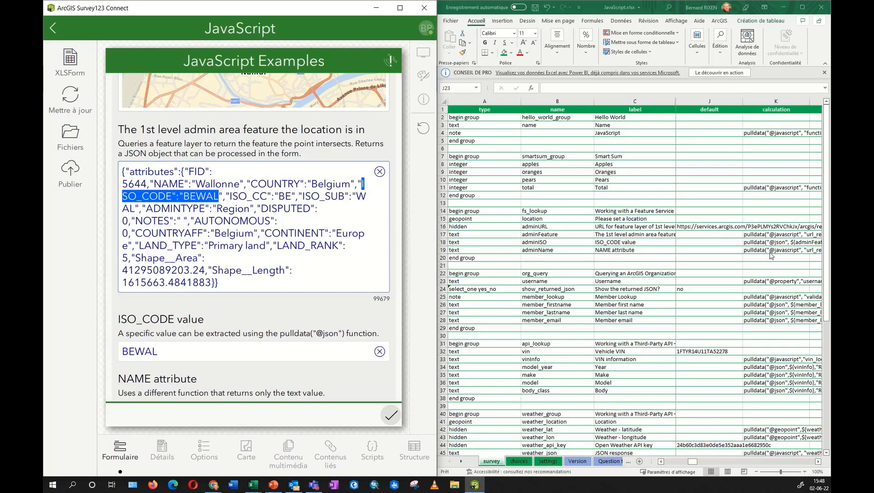
pyautogui.click(754, 245)
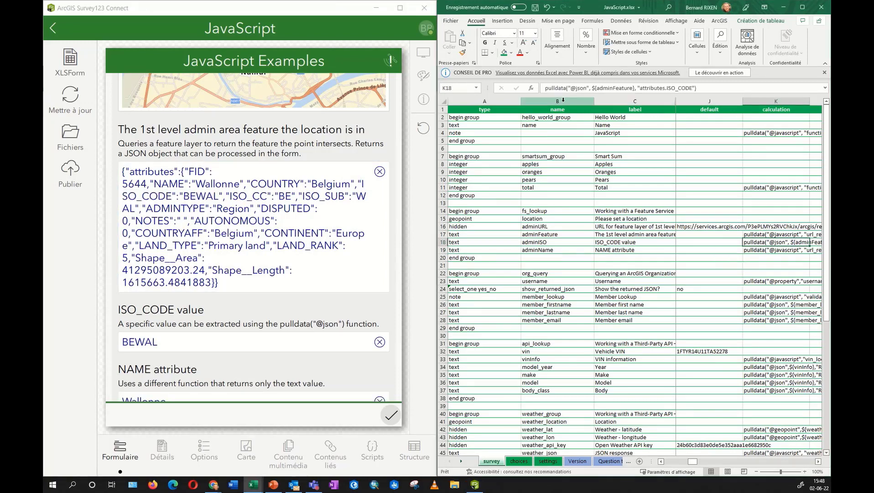
pyautogui.moveTo(571, 89); pyautogui.dragTo(588, 87)
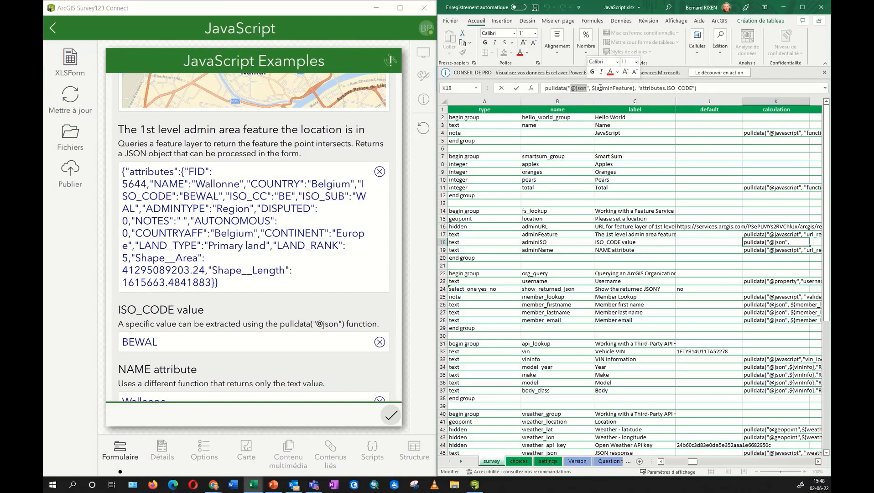
pyautogui.moveTo(598, 89); pyautogui.dragTo(634, 88)
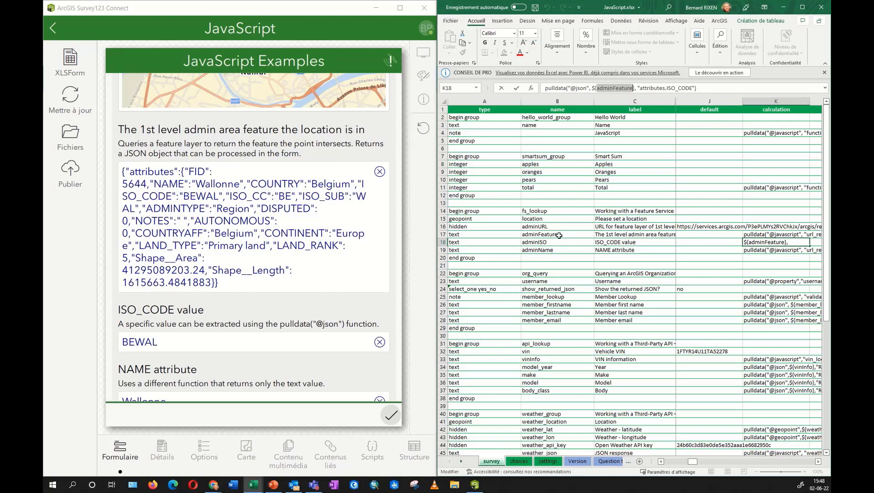
pyautogui.click(560, 235)
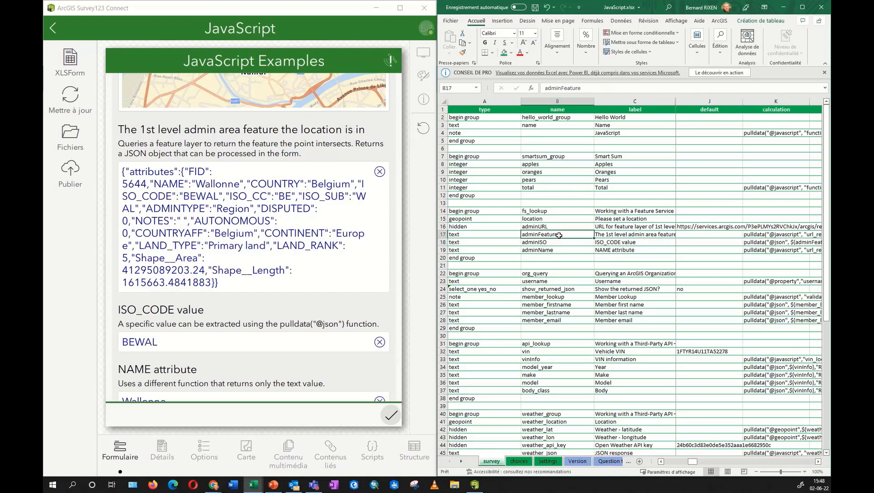
pyautogui.click(755, 242)
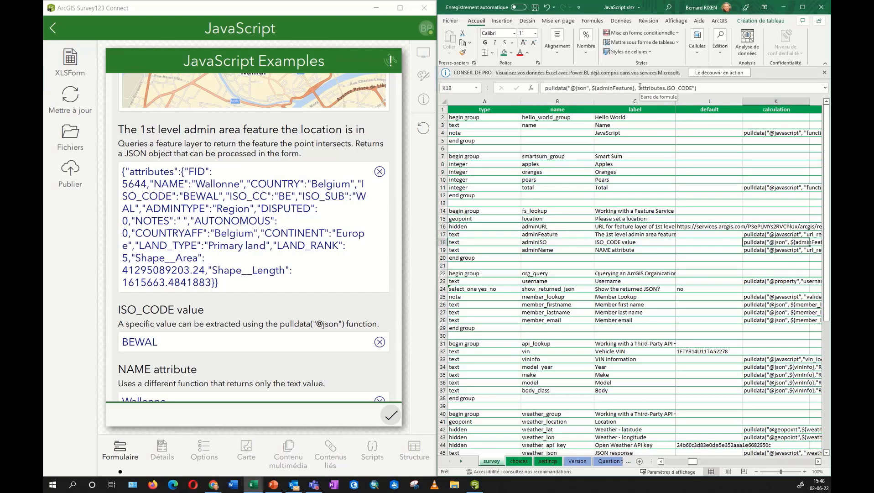
pyautogui.moveTo(640, 88); pyautogui.dragTo(692, 88)
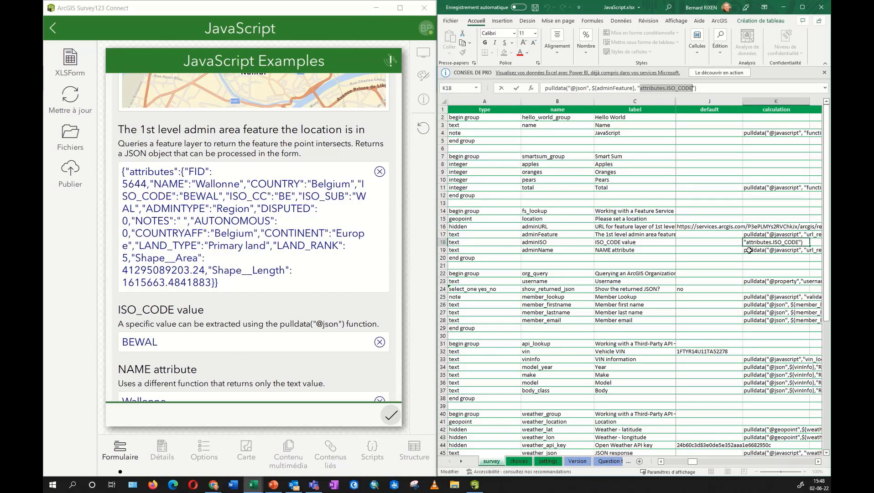
pyautogui.press('Return')
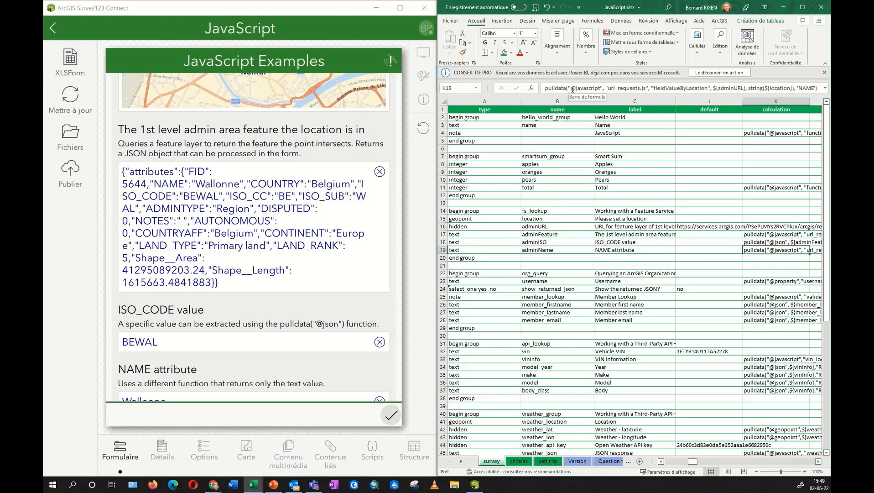
pyautogui.moveTo(572, 88); pyautogui.dragTo(601, 87)
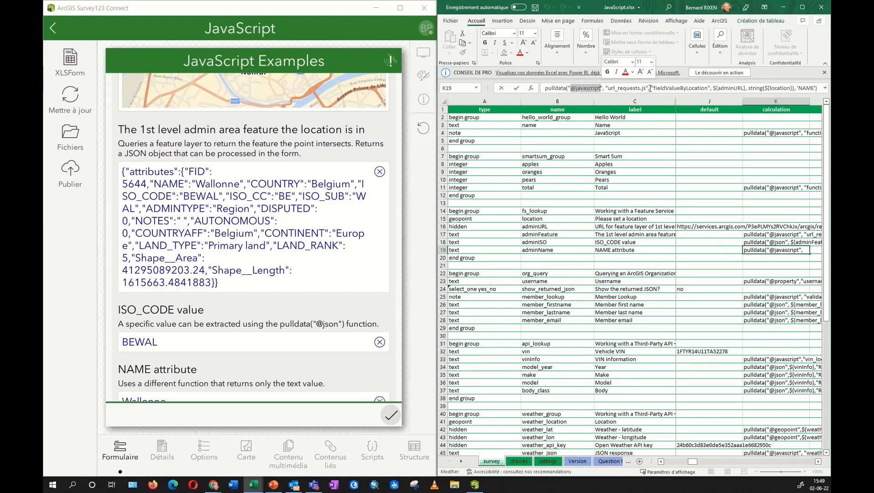
pyautogui.moveTo(611, 89); pyautogui.dragTo(644, 90)
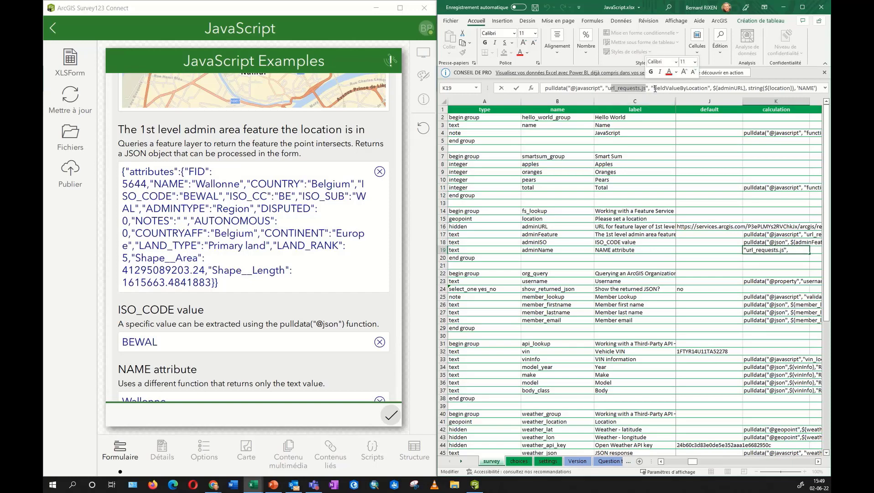
pyautogui.moveTo(655, 88); pyautogui.dragTo(708, 88)
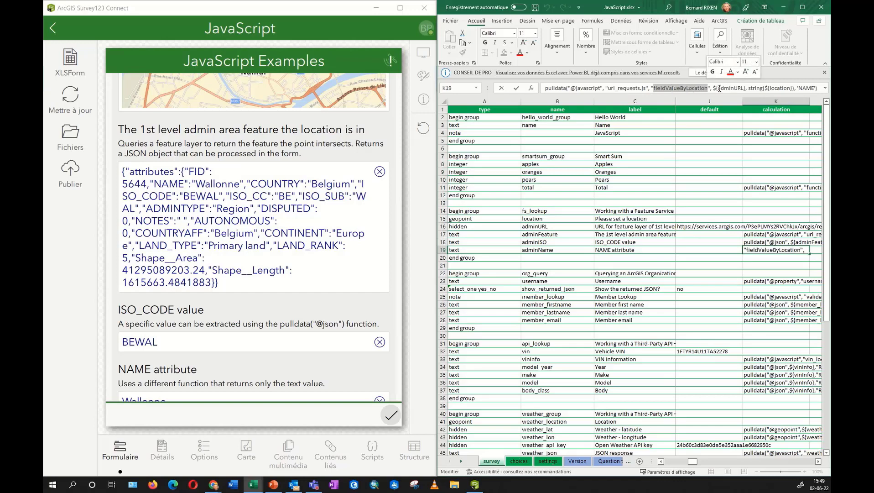
pyautogui.moveTo(720, 88); pyautogui.dragTo(745, 88)
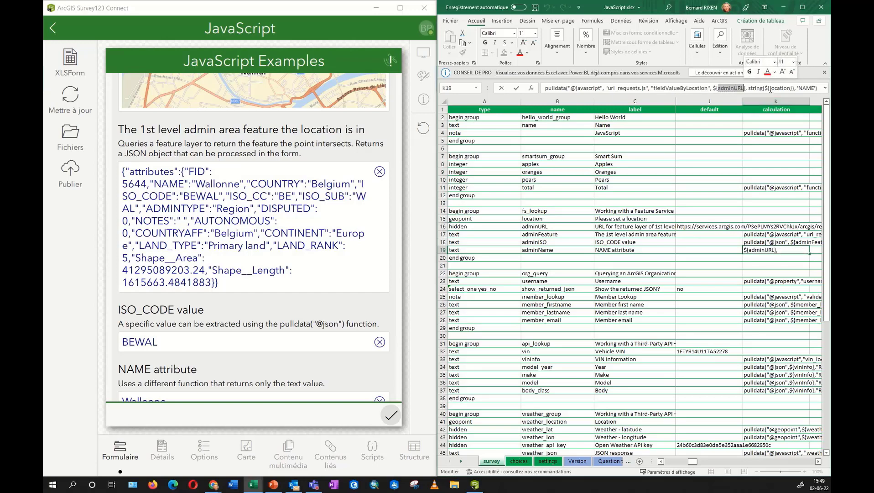
pyautogui.moveTo(764, 88); pyautogui.dragTo(791, 88)
pyautogui.doubleClick(806, 88)
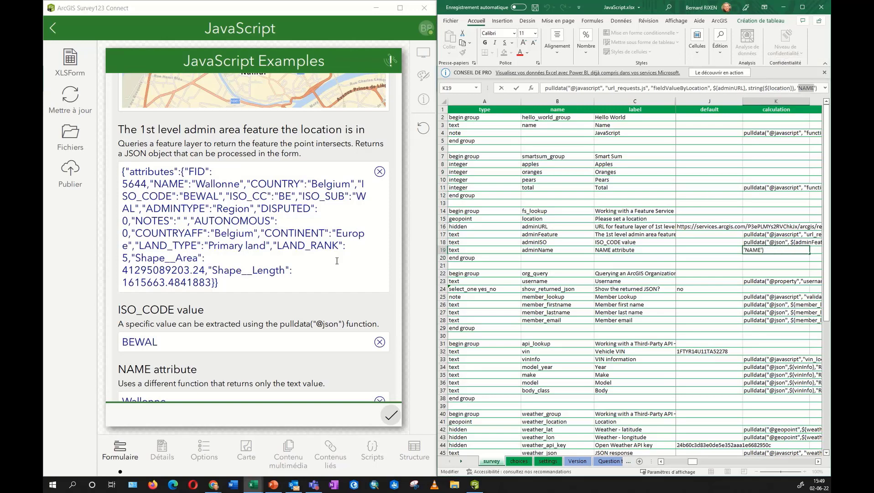
pyautogui.scroll(-2, 152, 366)
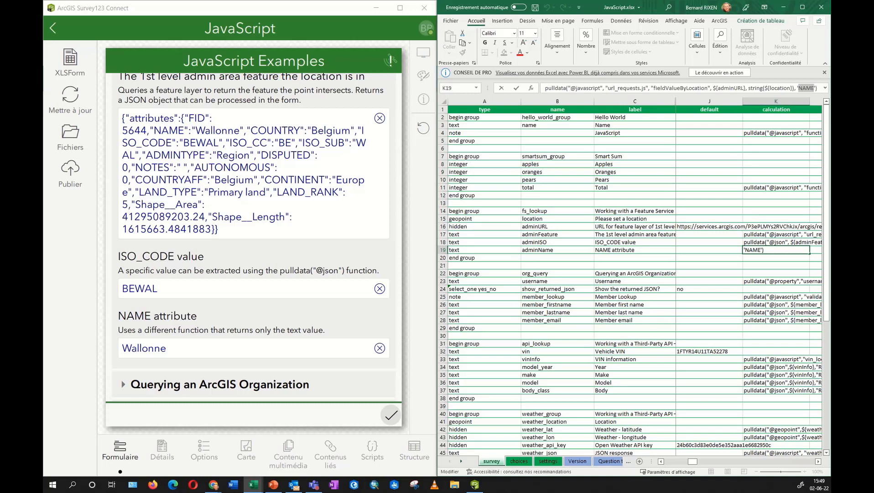
# Browse the survey's scripts folder on disk to locate url_requests.js among its seven .js files.
pyautogui.click(70, 134)
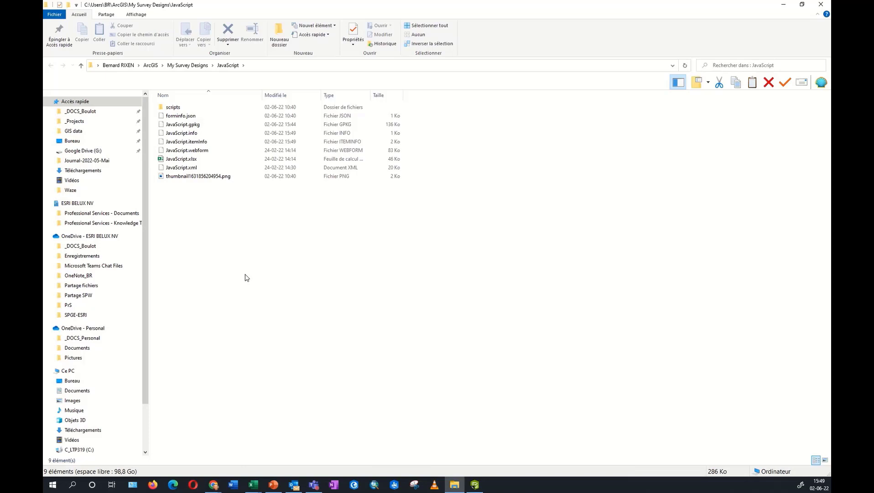
pyautogui.doubleClick(184, 108)
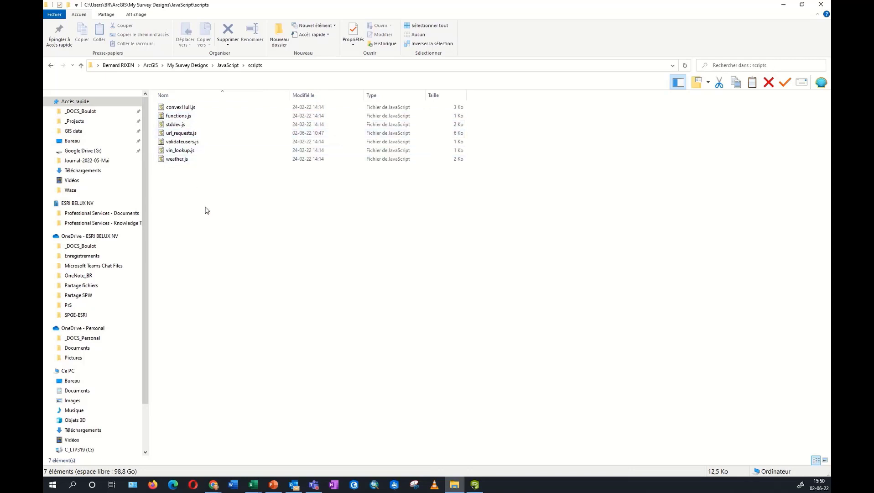
pyautogui.click(169, 134)
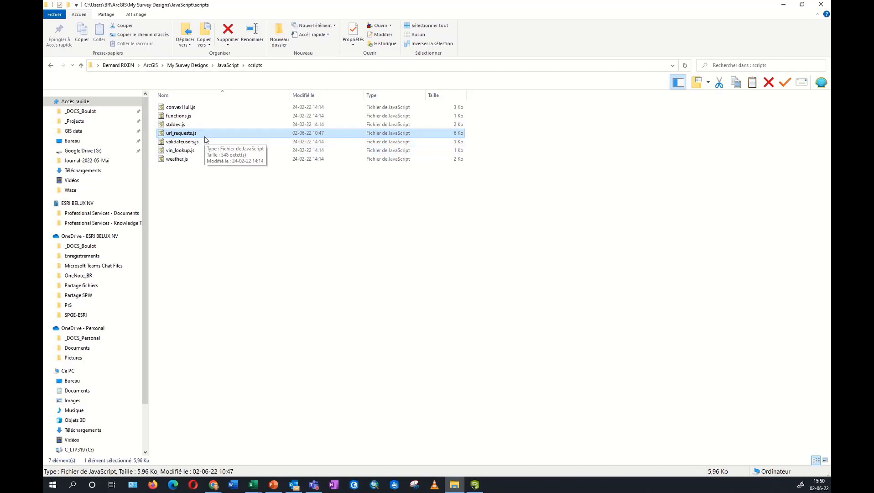
pyautogui.click(217, 219)
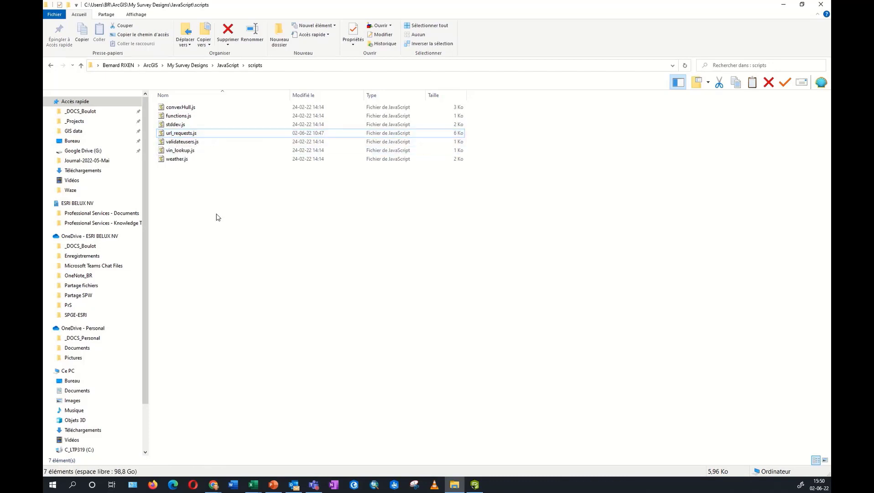
pyautogui.click(82, 66)
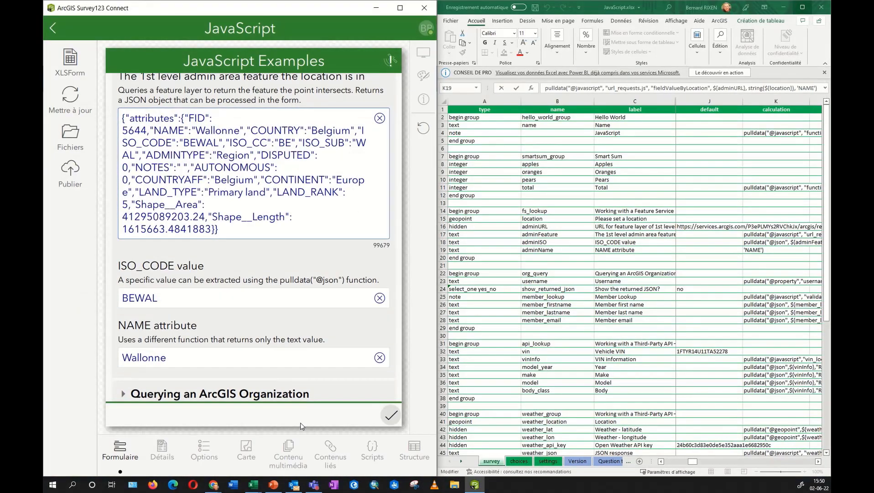
# Open url_requests.js from the Scripts list in a widened editor window.
pyautogui.click(374, 451)
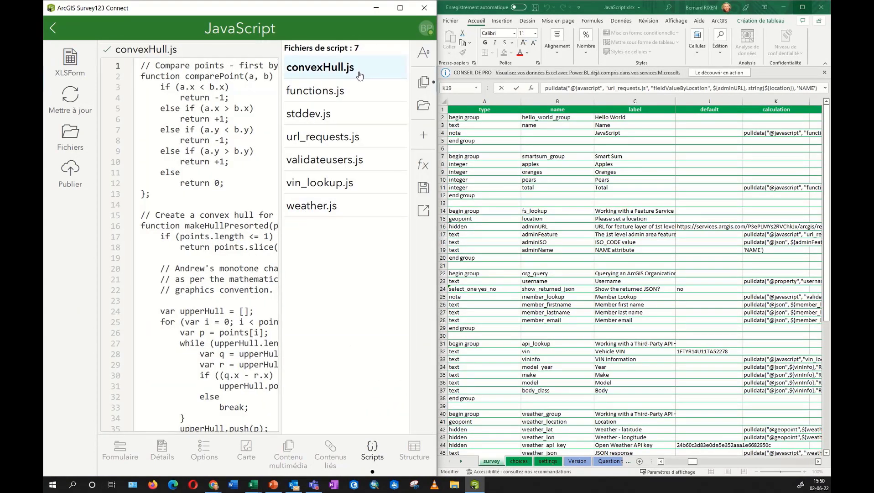
pyautogui.click(351, 137)
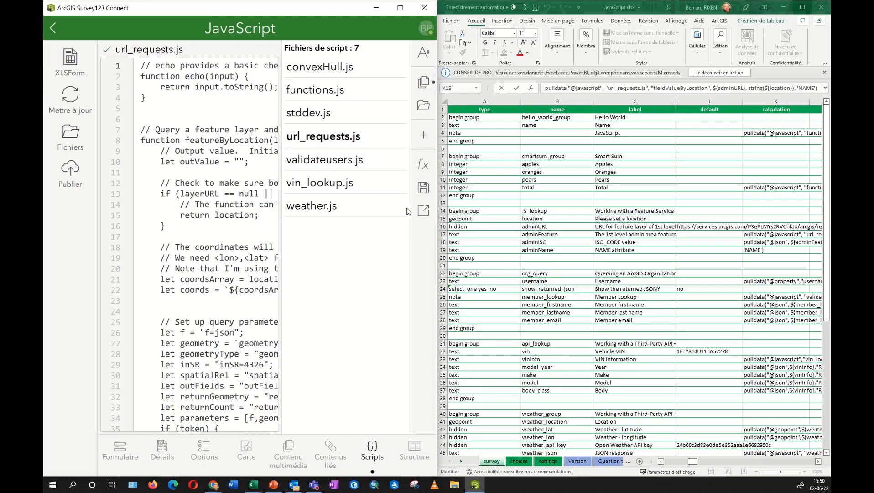
pyautogui.moveTo(434, 243); pyautogui.dragTo(697, 243)
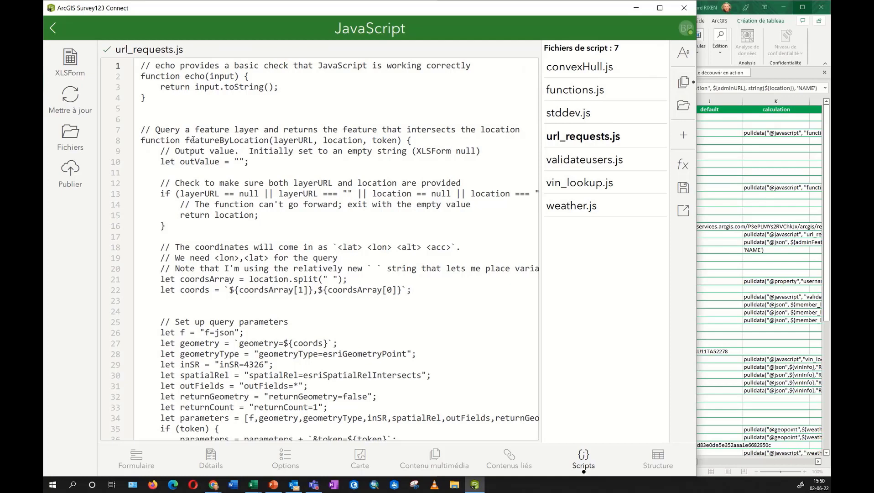
# Highlight the featureByLocation and fieldValueByLocation function names in the url_requests.js code.
pyautogui.moveTo(185, 141); pyautogui.dragTo(268, 140)
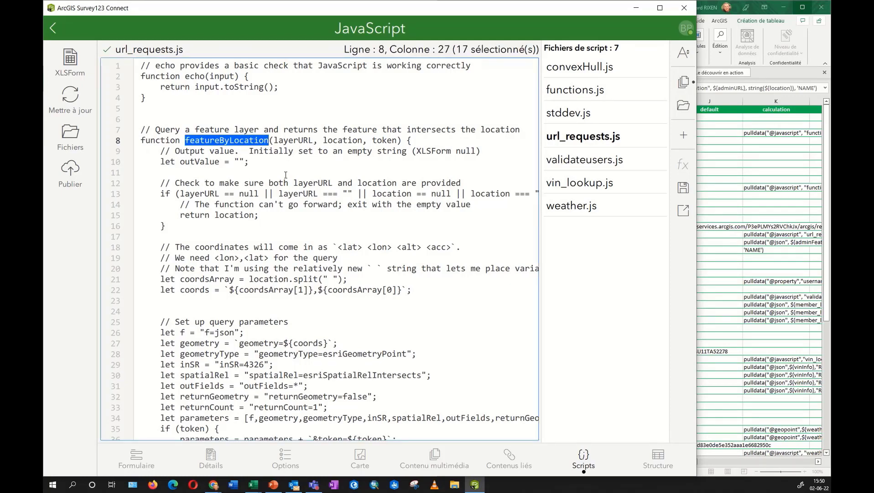
pyautogui.scroll(-5, 250, 192)
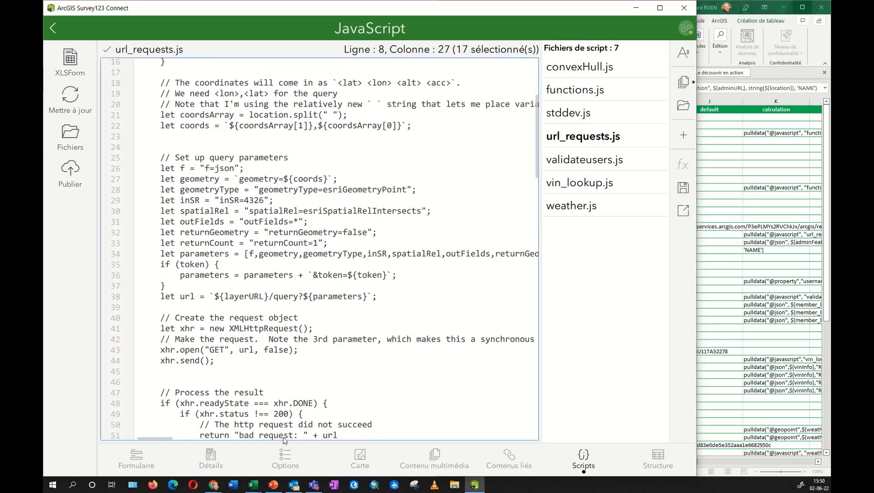
pyautogui.scroll(-12, 238, 318)
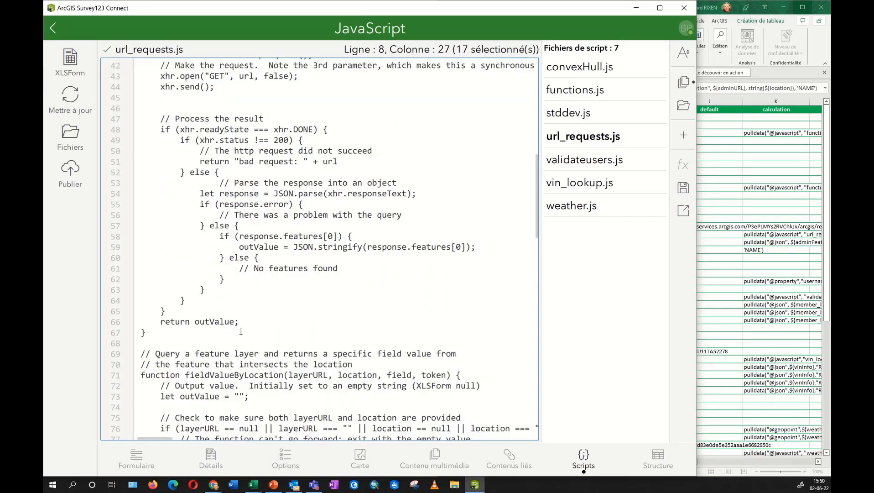
pyautogui.moveTo(185, 270); pyautogui.dragTo(284, 270)
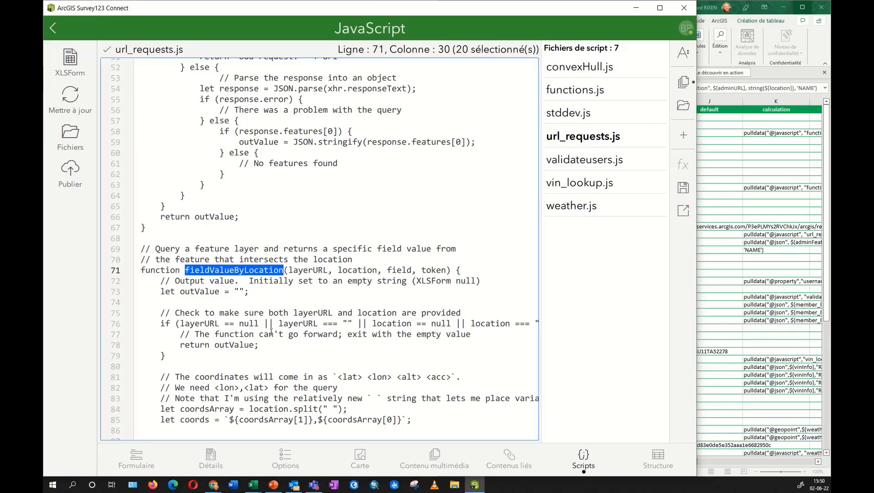
pyautogui.scroll(15, 271, 332)
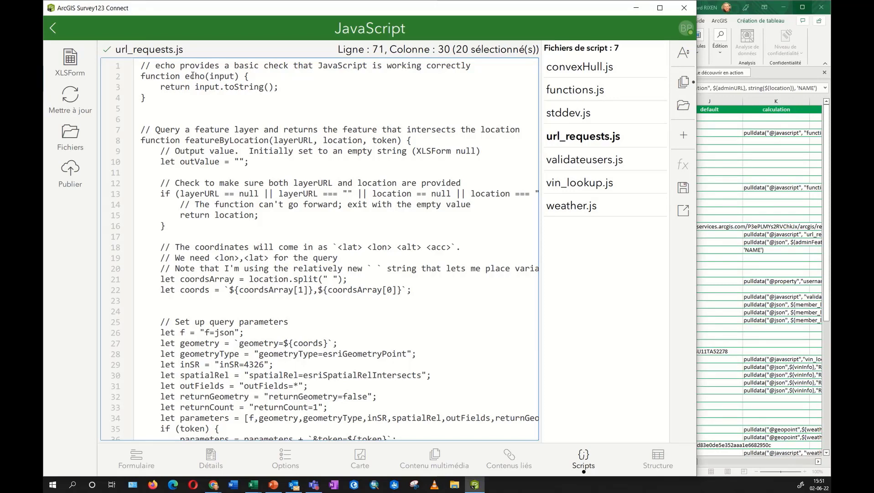
# Compare the K26 pulldata formula, then generate and select the pulldata call for the echo function.
pyautogui.click(764, 306)
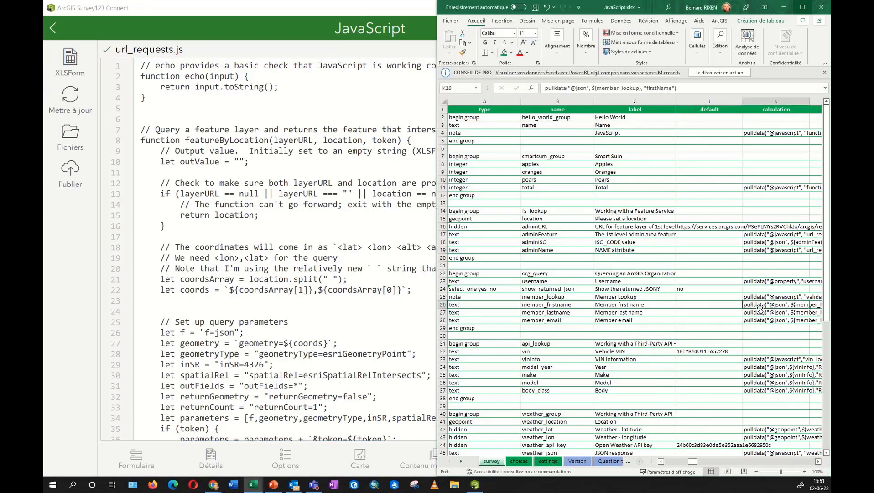
pyautogui.moveTo(677, 89); pyautogui.dragTo(540, 94)
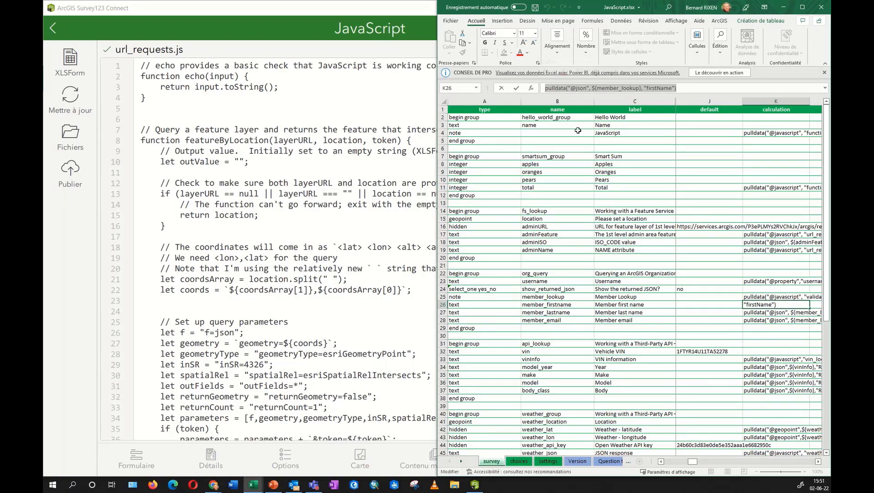
pyautogui.click(217, 270)
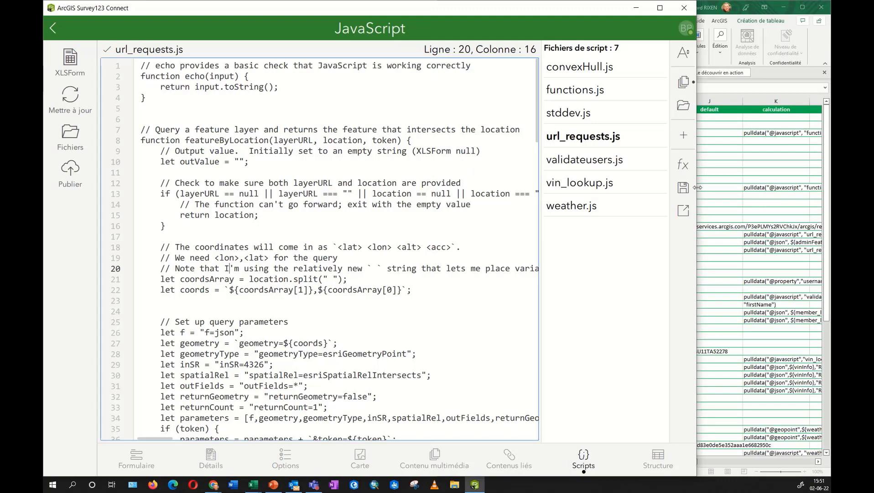
pyautogui.doubleClick(194, 76)
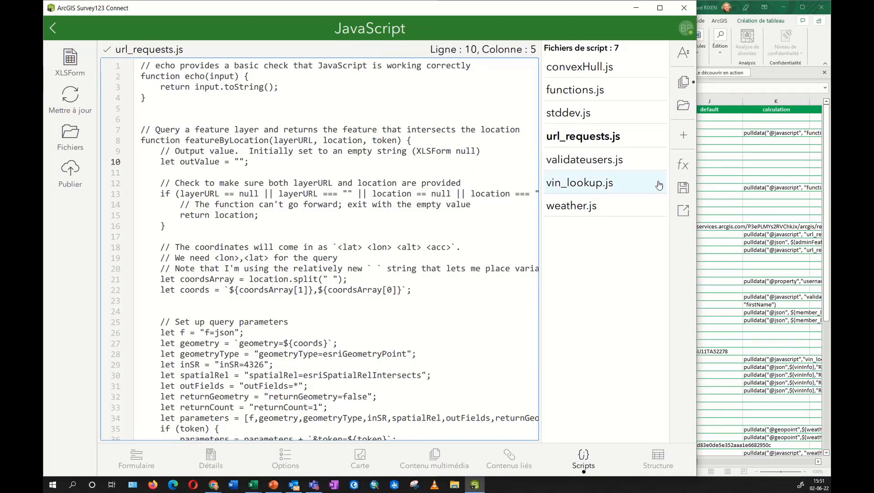
pyautogui.click(683, 165)
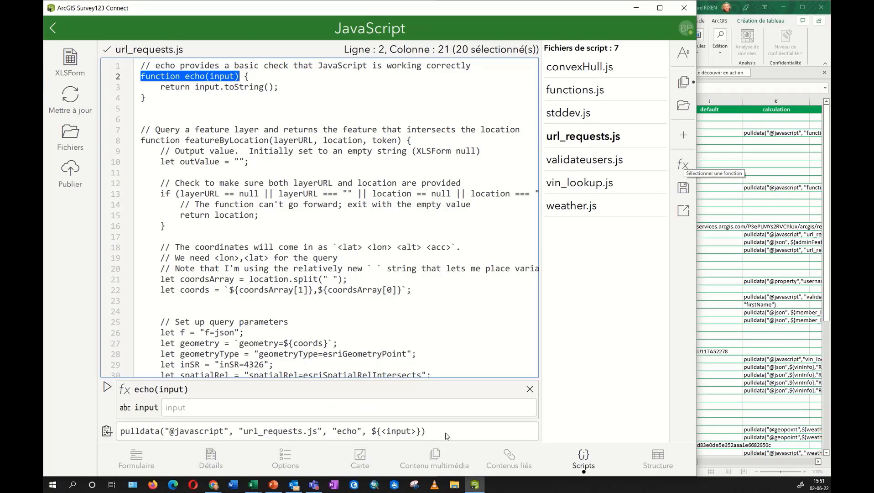
pyautogui.moveTo(436, 432); pyautogui.dragTo(135, 456)
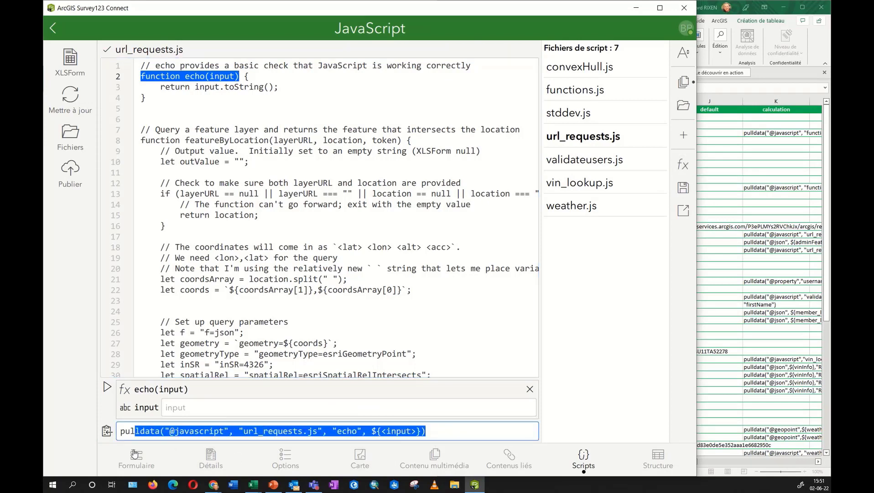